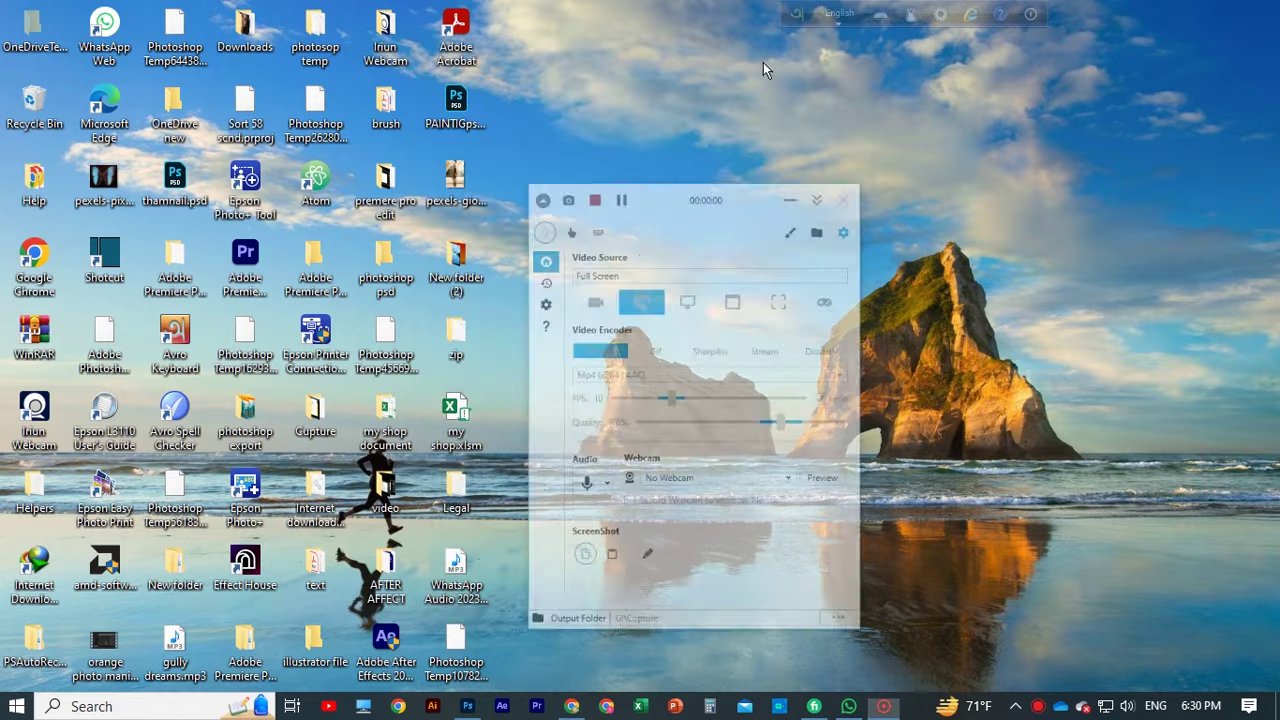
# Bring Photoshop forward from the taskbar and launch Adobe Illustrator to its Home screen
pyautogui.click(467, 706)
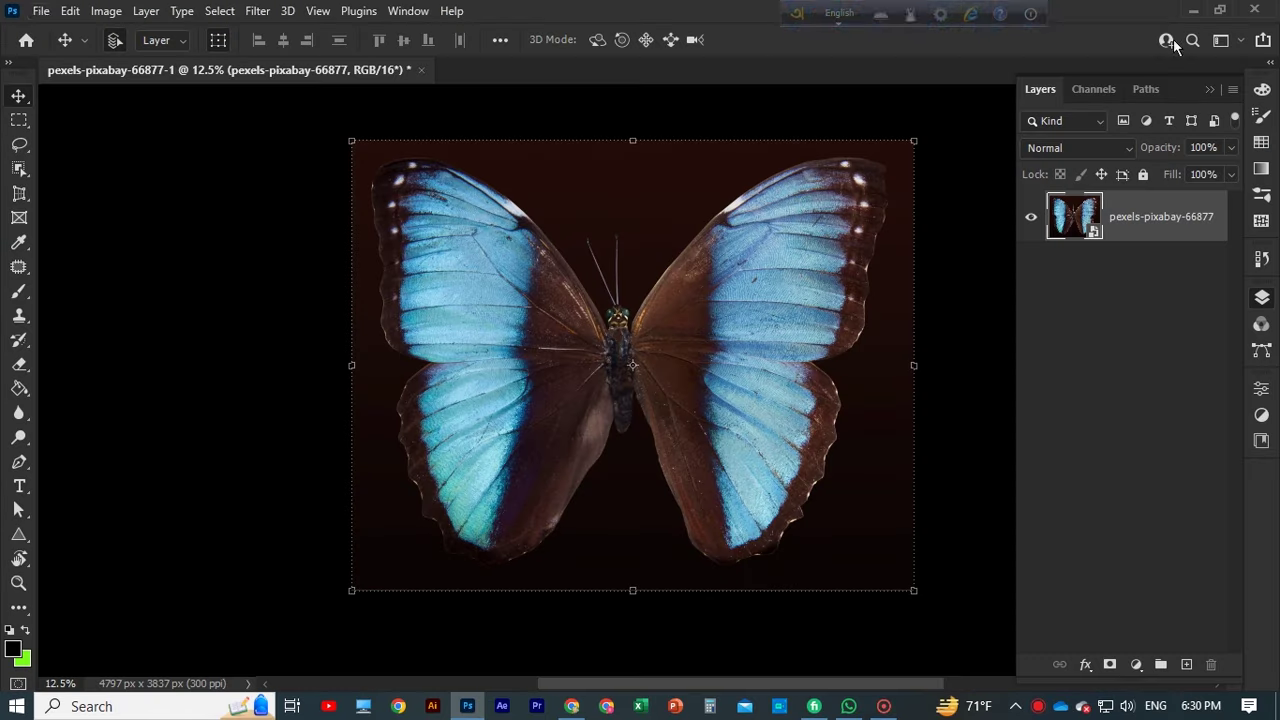
pyautogui.click(41, 11)
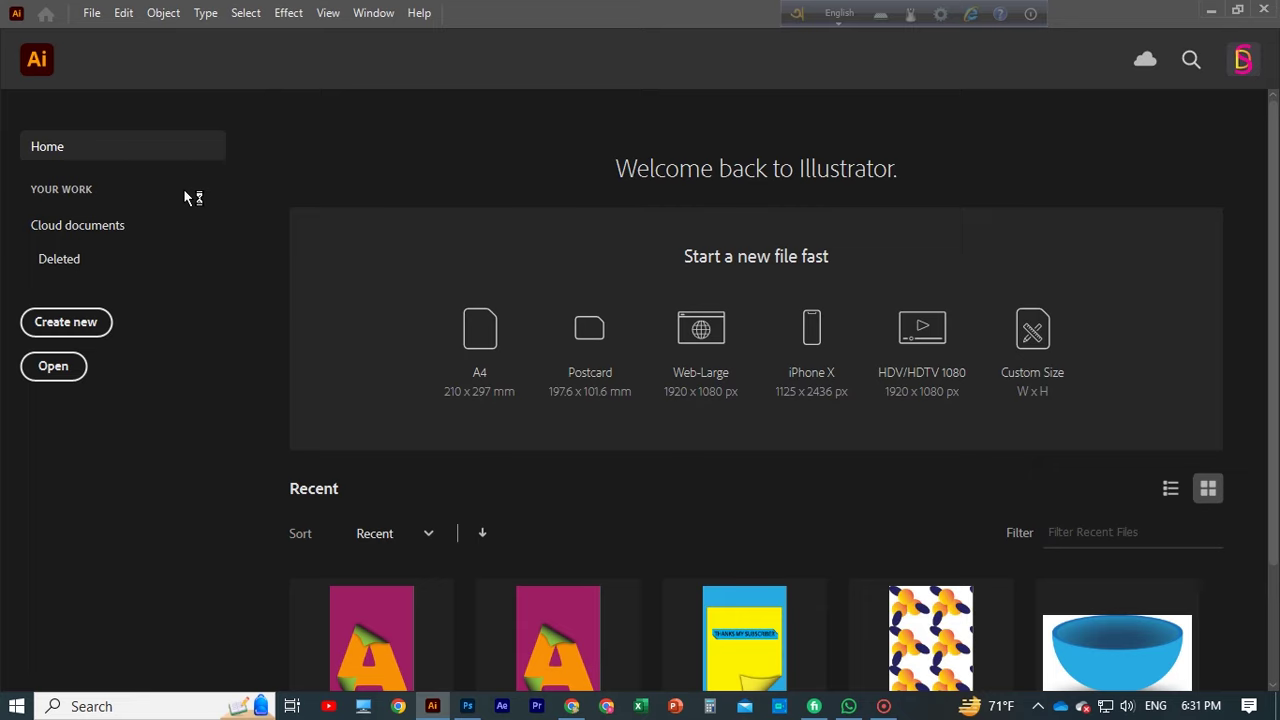
# Create a new blank Illustrator document, Untitled-1, with an empty square artboard
pyautogui.click(91, 12)
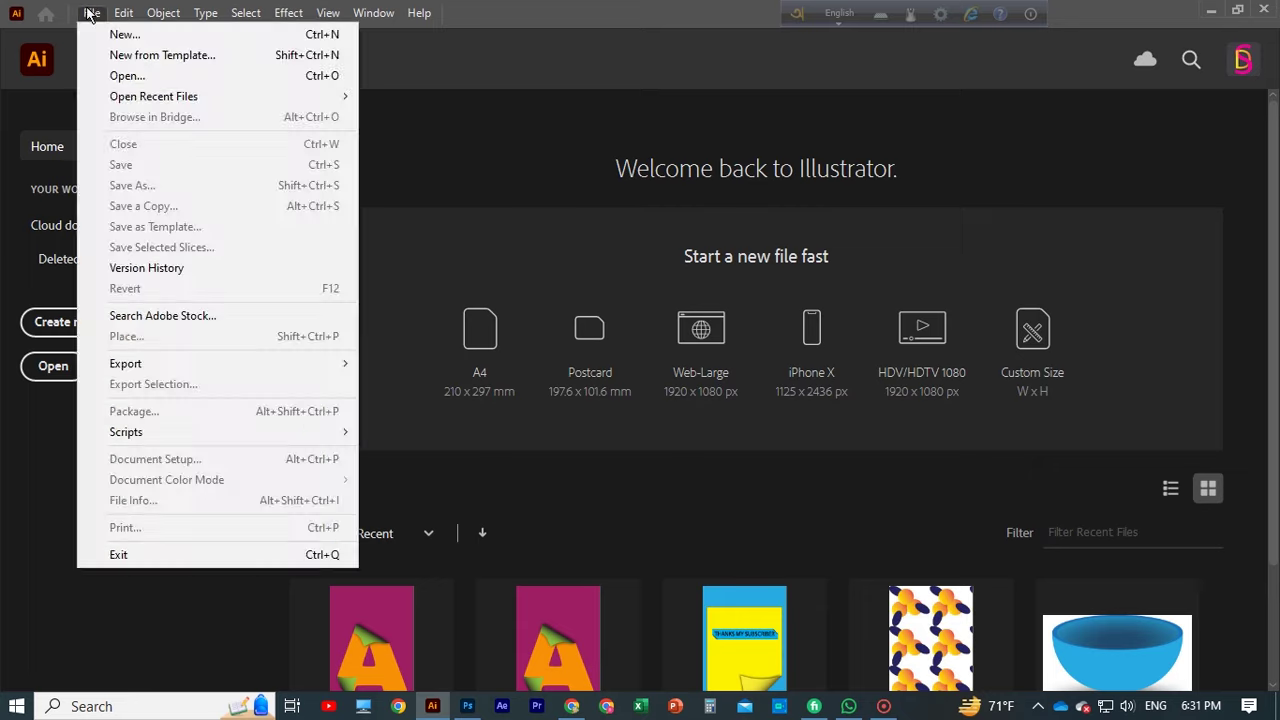
pyautogui.click(191, 29)
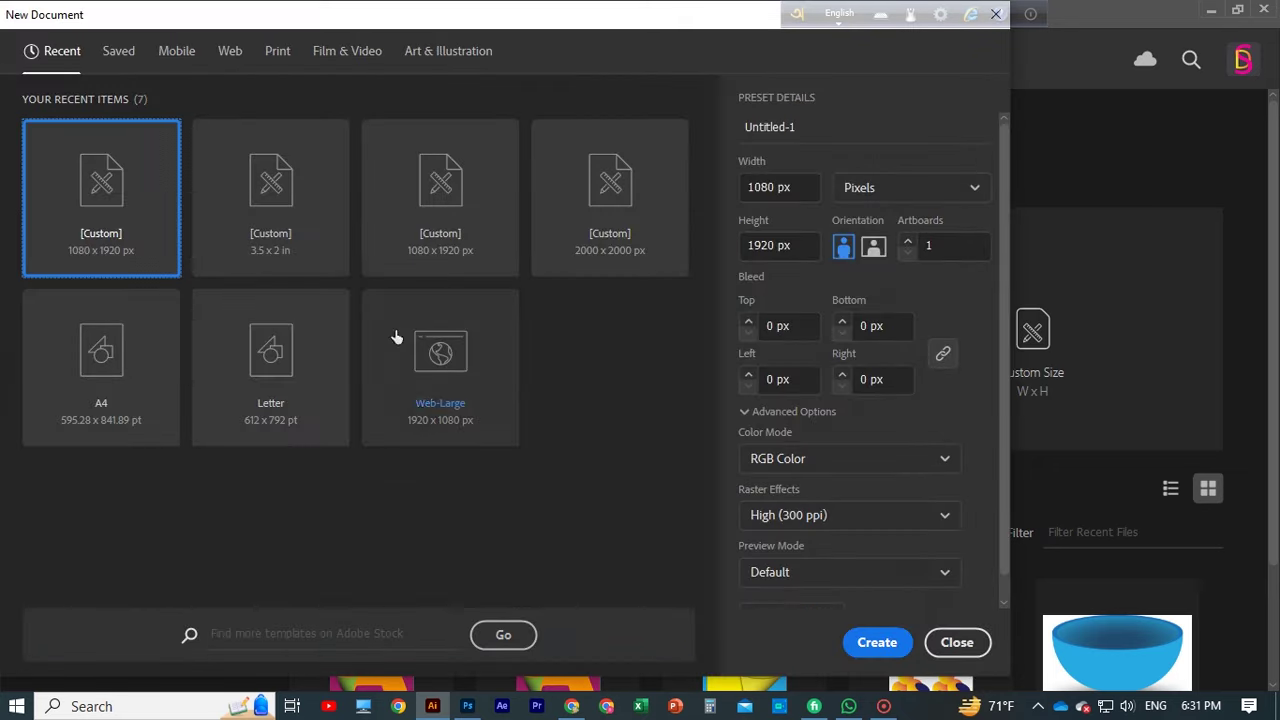
pyautogui.press('Escape')
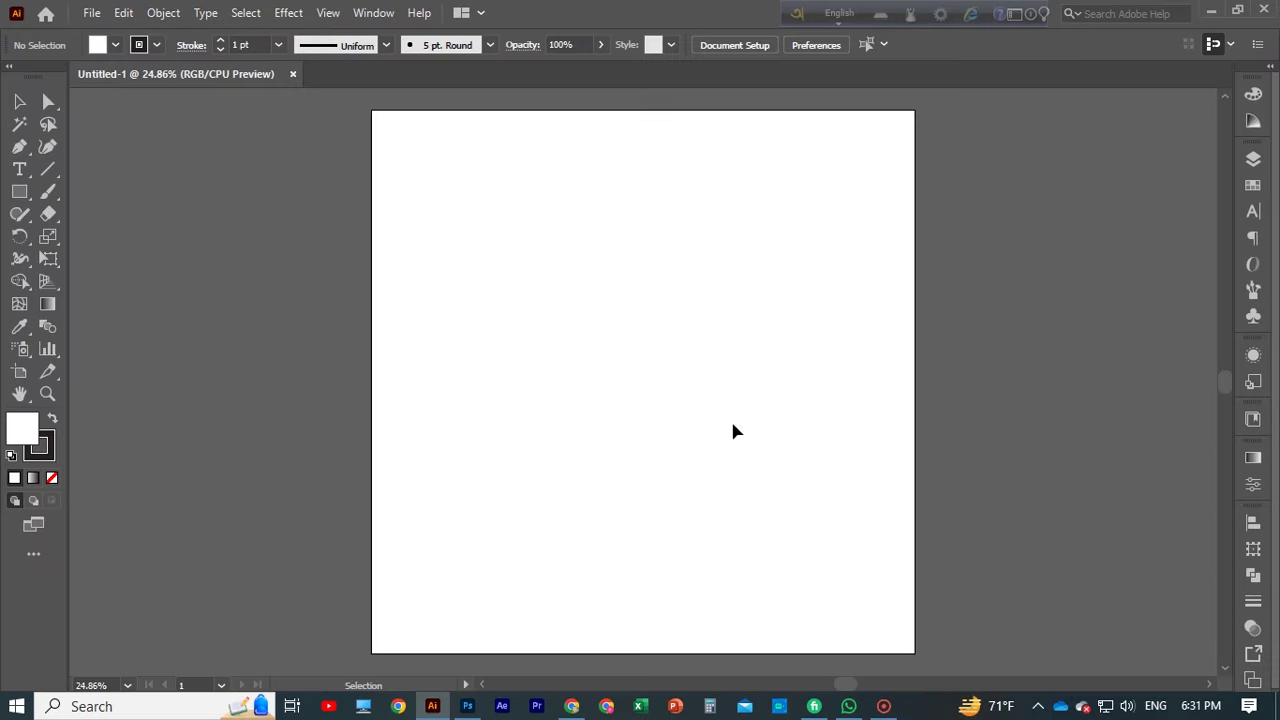
# Draw a tall grey-filled rectangle on the artboard with the Rectangle tool
pyautogui.rightClick(19, 191)
pyautogui.click(120, 189)
pyautogui.click(115, 44)
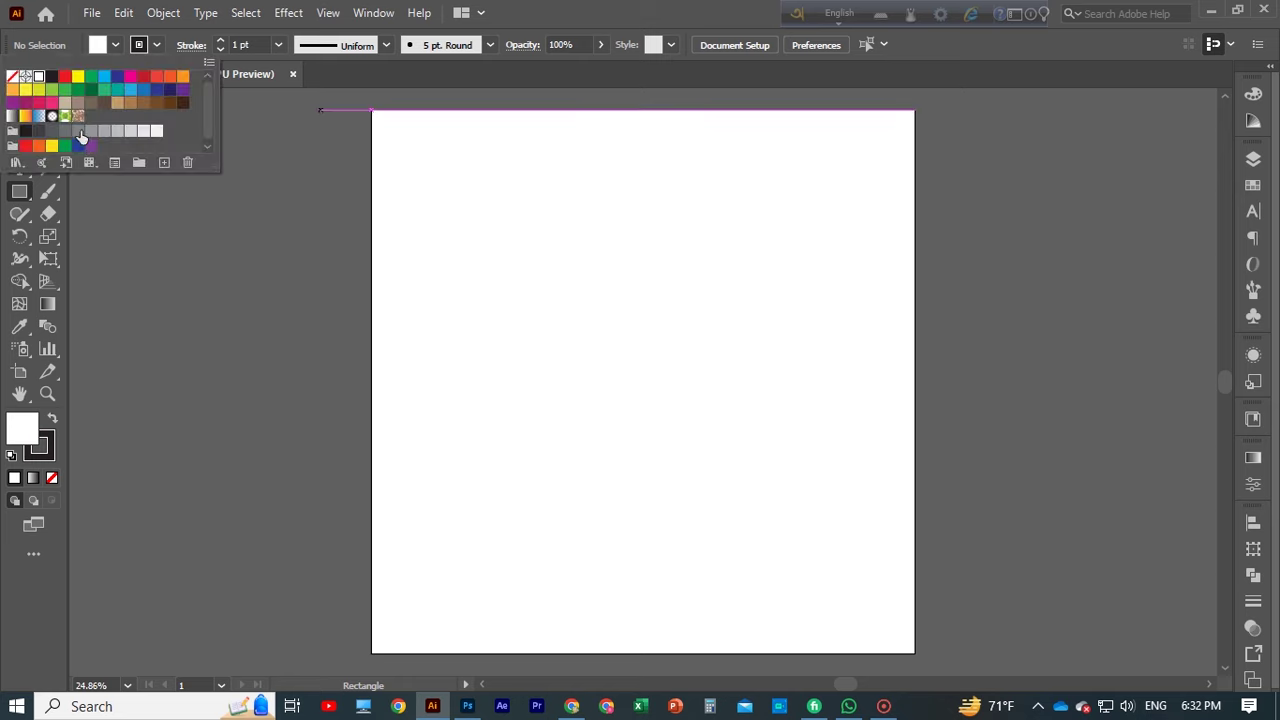
pyautogui.click(81, 137)
pyautogui.click(522, 212)
pyautogui.moveTo(502, 168)
pyautogui.mouseDown()
pyautogui.moveTo(712, 452)
pyautogui.moveTo(718, 482)
pyautogui.mouseUp()
# Reselect the grey rectangle and set its stroke to None
pyautogui.scroll(2, 760, 349)
pyautogui.press('v')
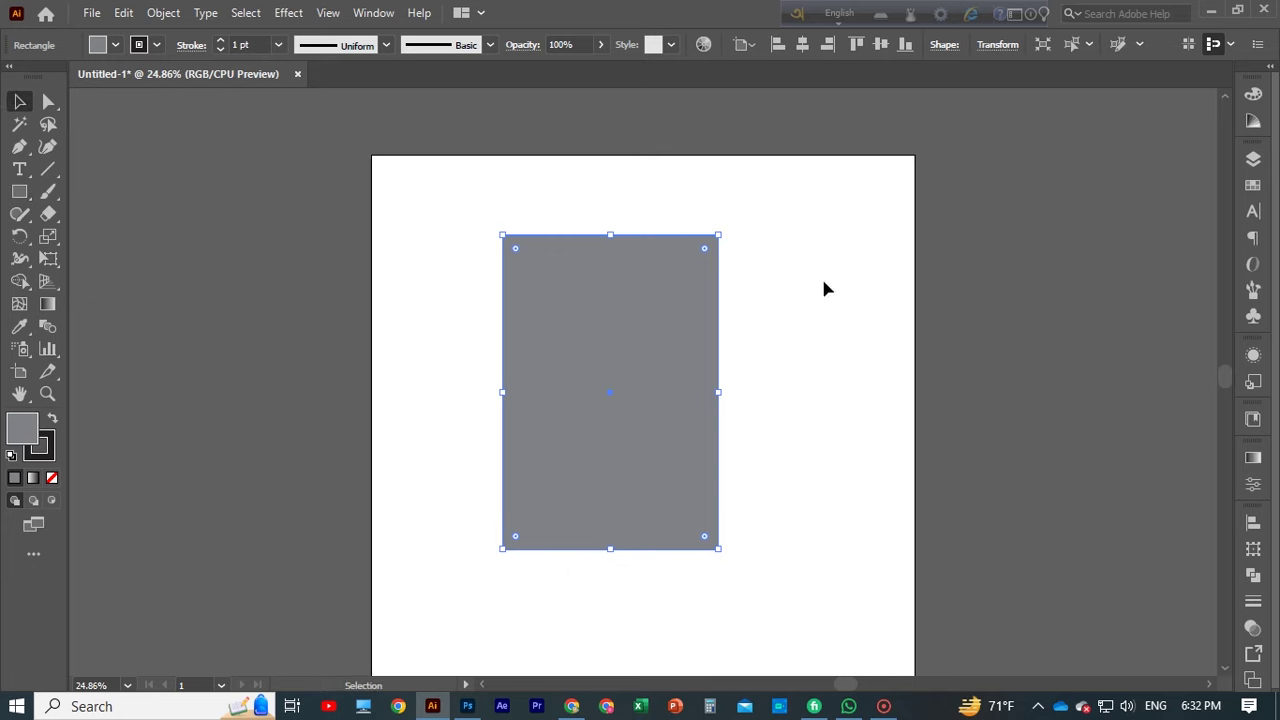
pyautogui.click(800, 272)
pyautogui.click(606, 300)
pyautogui.click(157, 44)
pyautogui.click(15, 70)
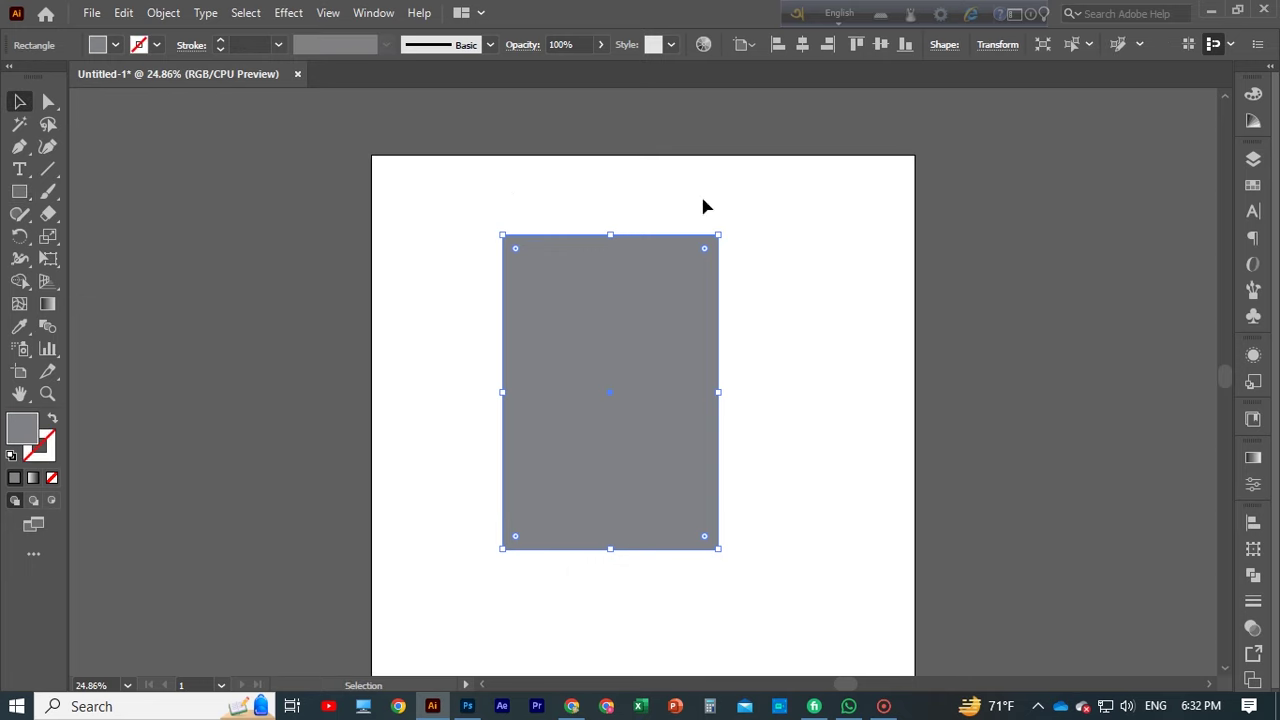
pyautogui.scroll(-1, 700, 210)
pyautogui.scroll(-1, 640, 285)
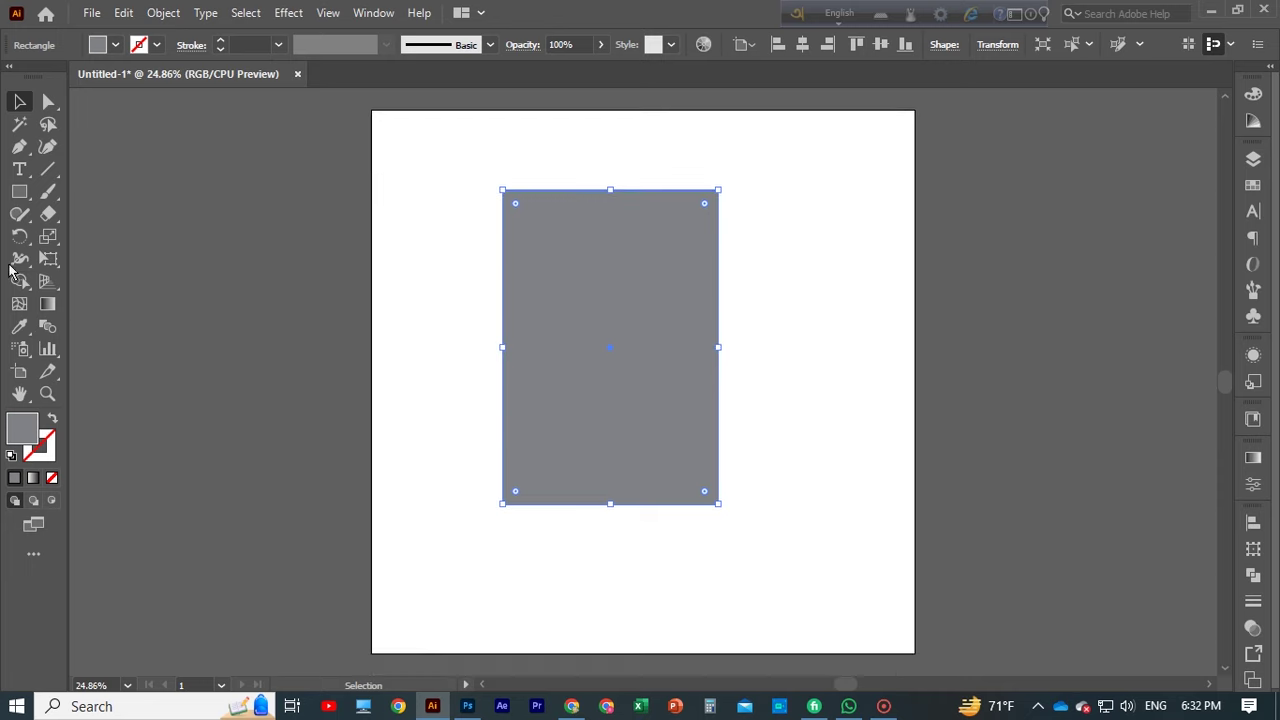
# Add gradient mesh points near the rectangle's top, bottom and interior with the Mesh tool
pyautogui.click(19, 303)
pyautogui.scroll(-1, 557, 257)
pyautogui.scroll(1, 557, 257)
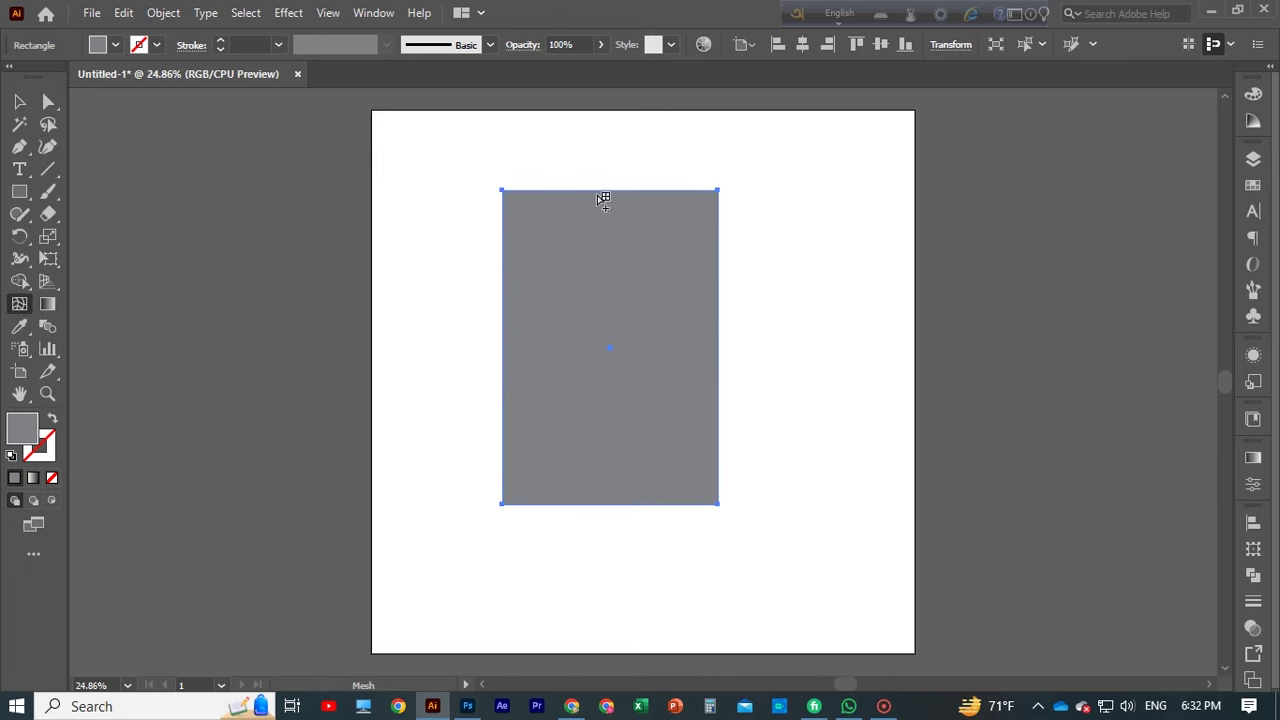
pyautogui.click(598, 200)
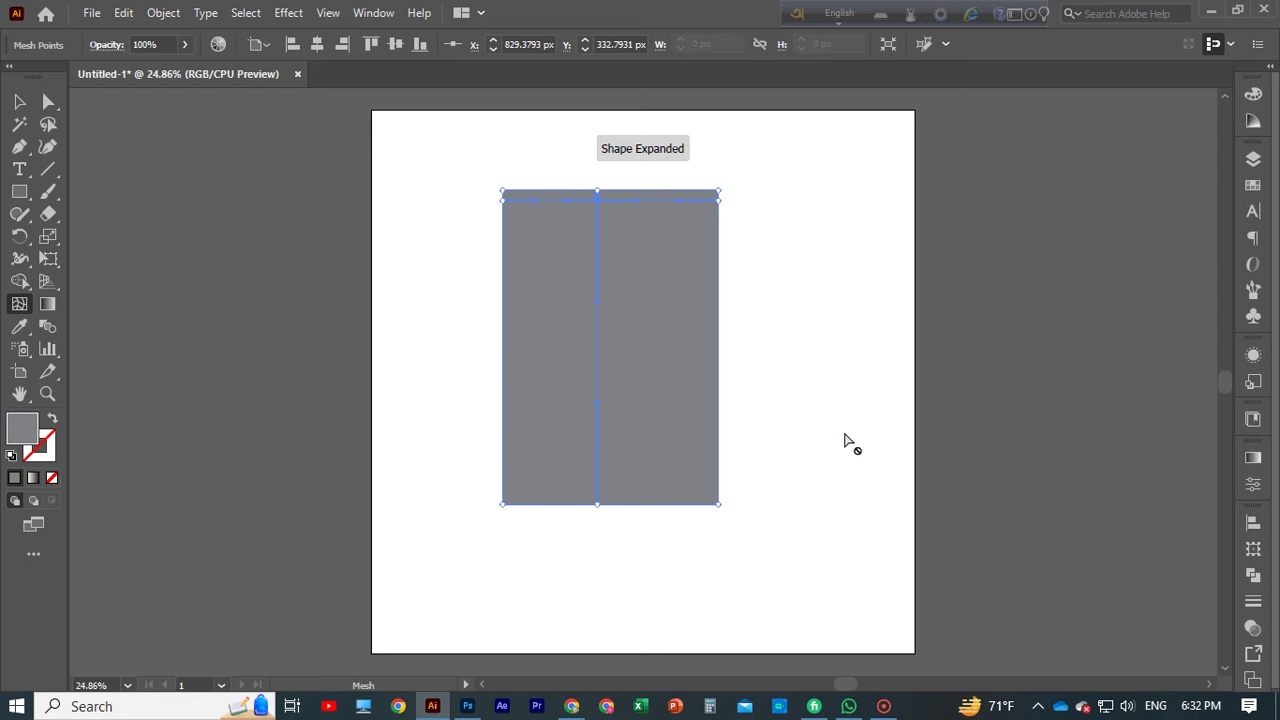
pyautogui.click(625, 492)
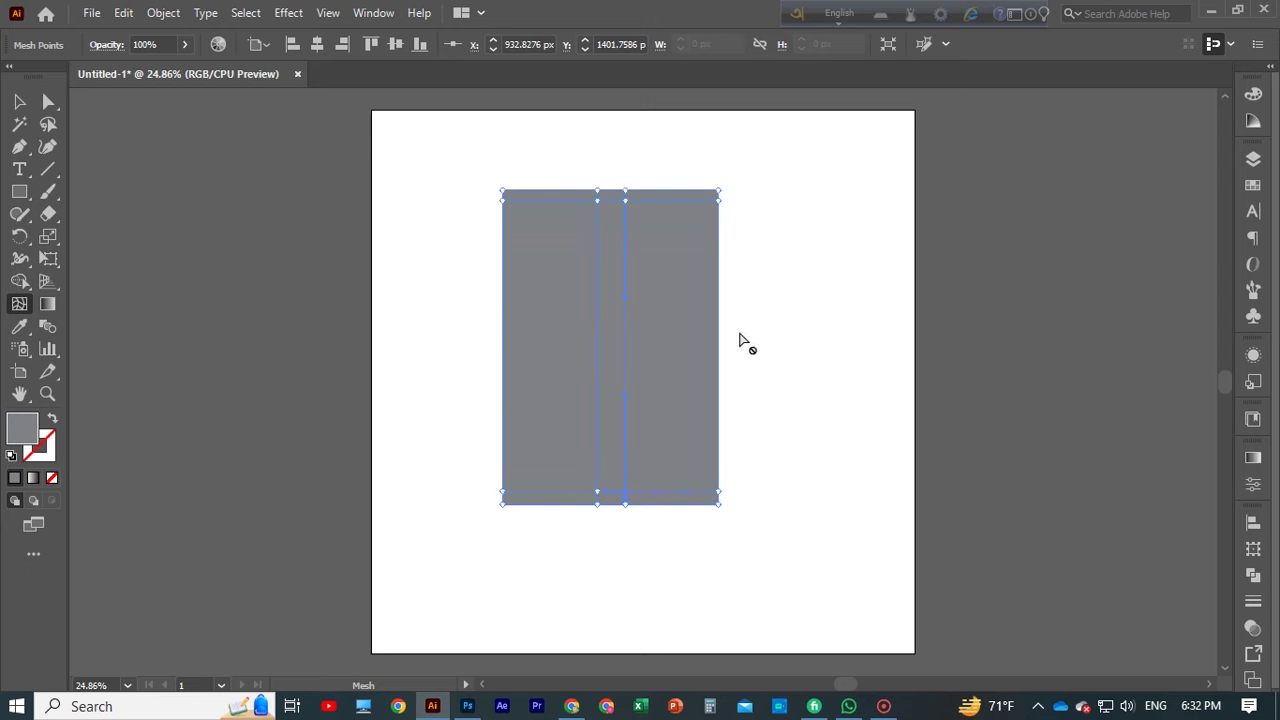
pyautogui.click(706, 331)
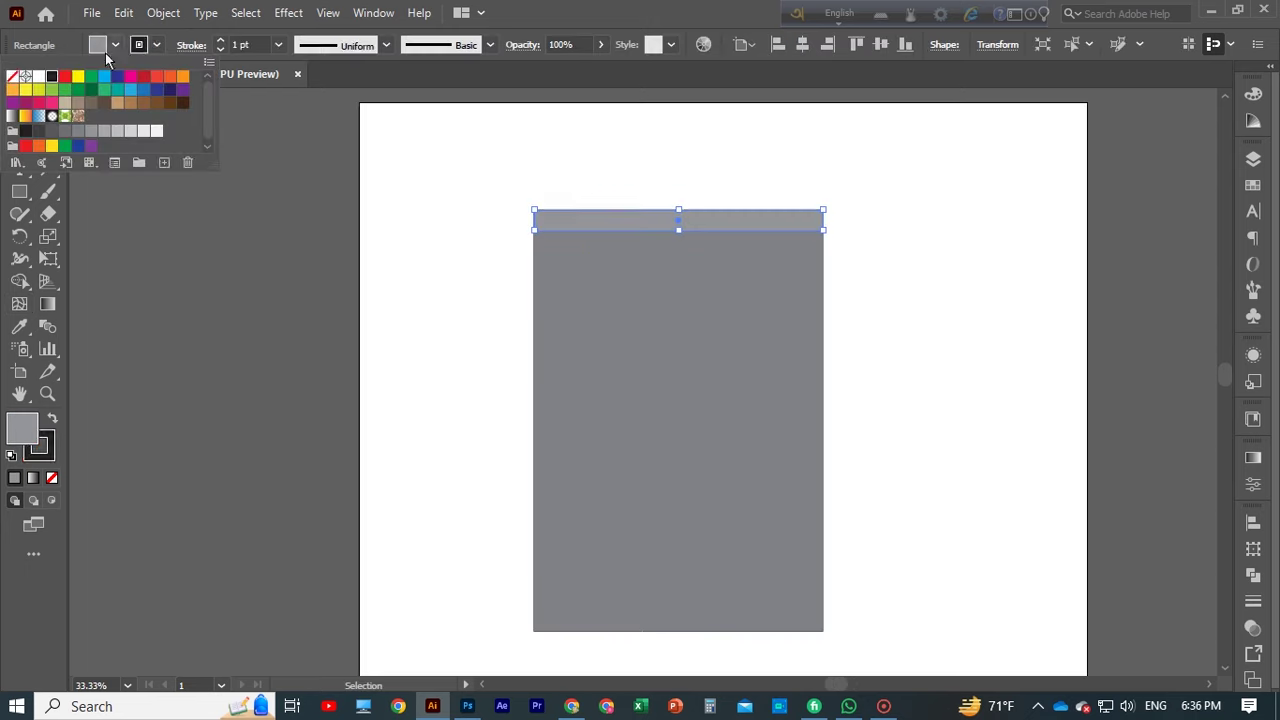
# Alt-drag a copy of the light top strip down to the rectangle's bottom edge
pyautogui.click(929, 221)
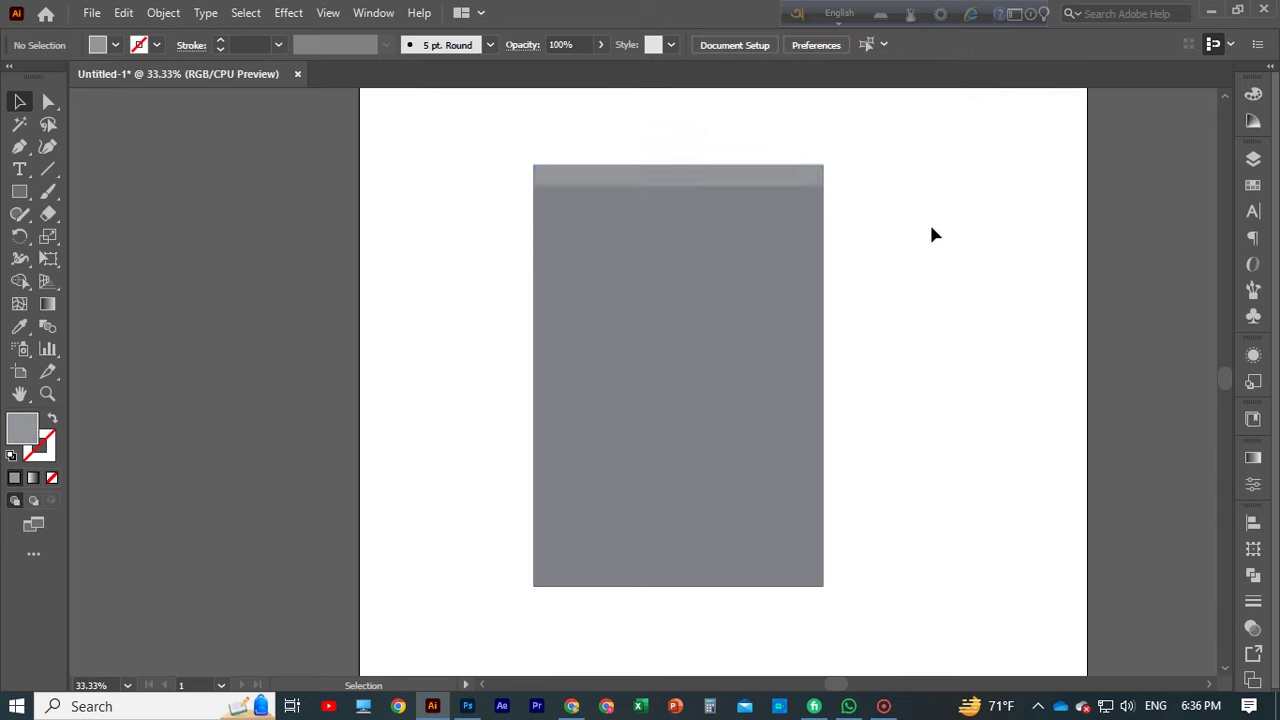
pyautogui.click(760, 187)
pyautogui.keyDown('alt'); pyautogui.moveTo(760, 187); pyautogui.dragTo(763, 587); pyautogui.keyUp('alt')
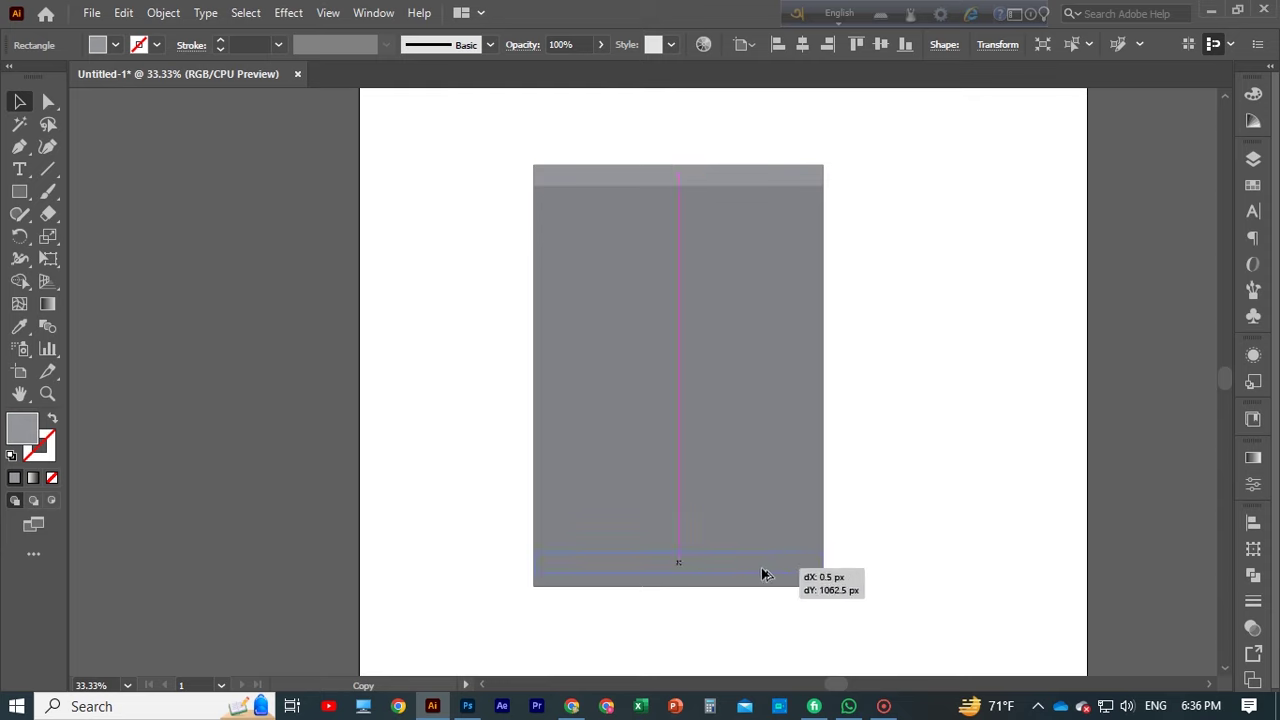
pyautogui.hotkey('ctrl', 'z')
pyautogui.hotkey('ctrl', 'z')
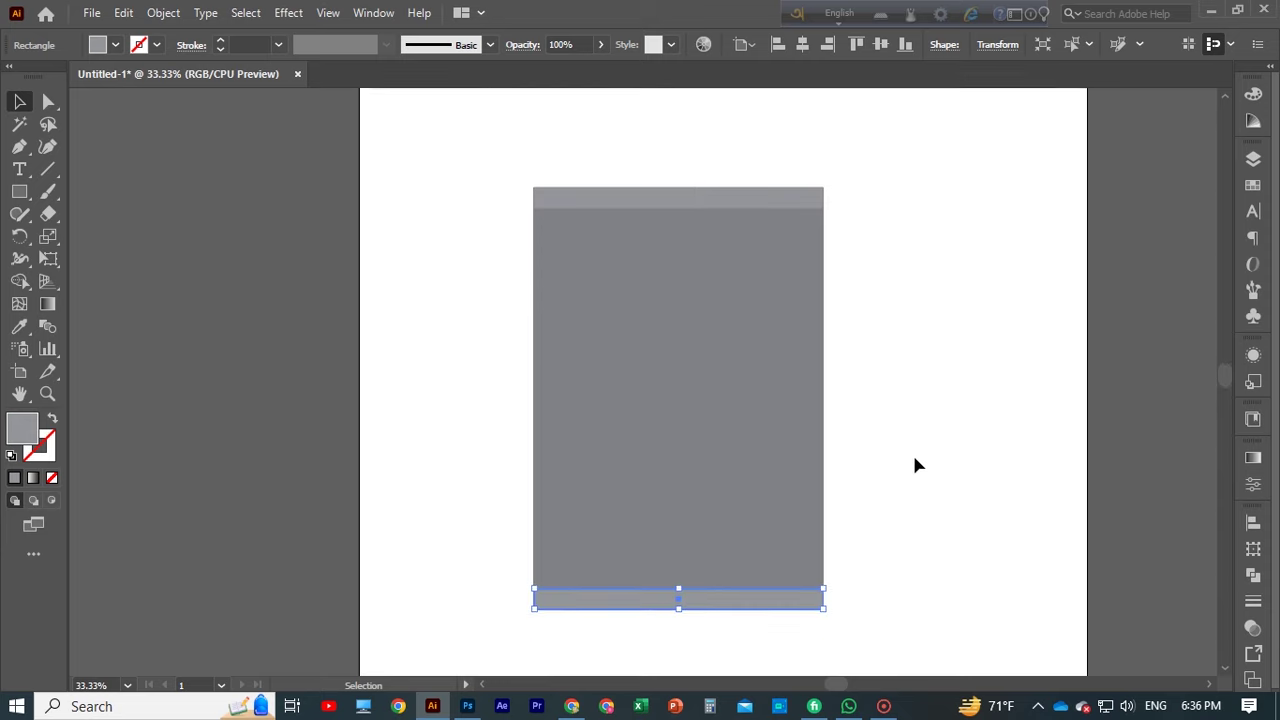
pyautogui.hotkey('ctrl', 'shift', 'z')
pyautogui.hotkey('ctrl', 'z')
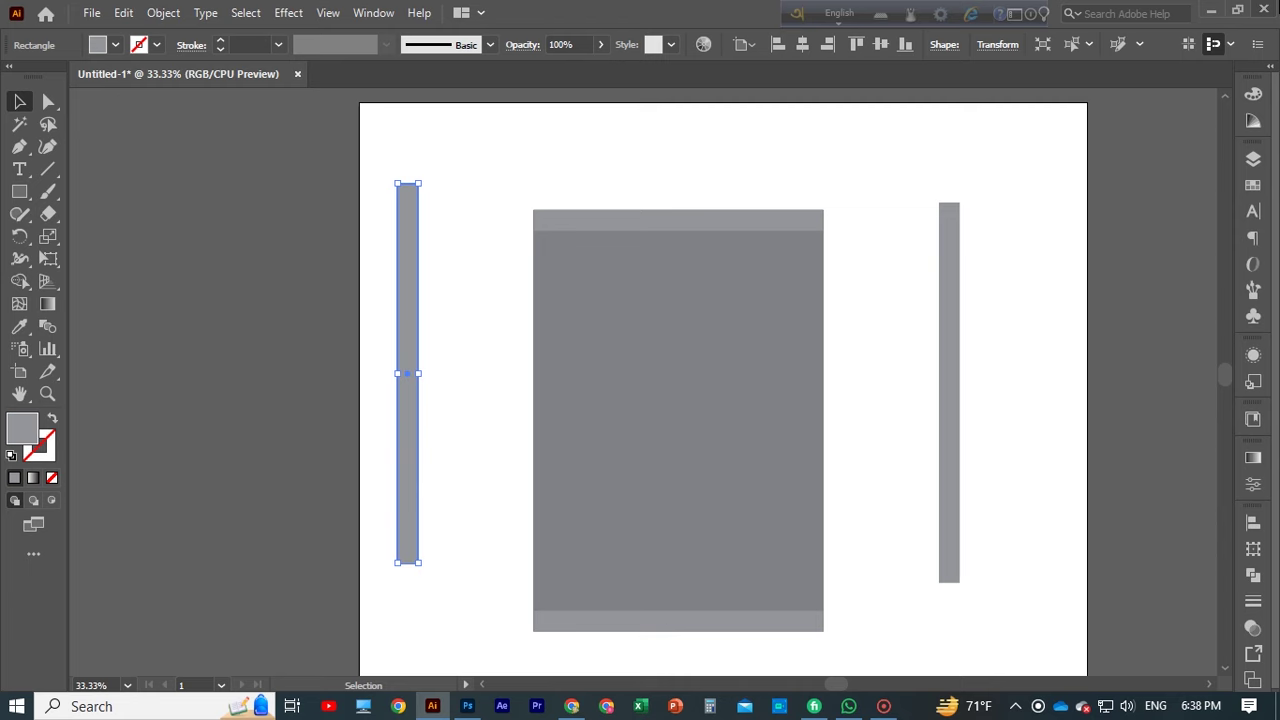
pyautogui.hotkey('ctrl', 'shift', 'a')
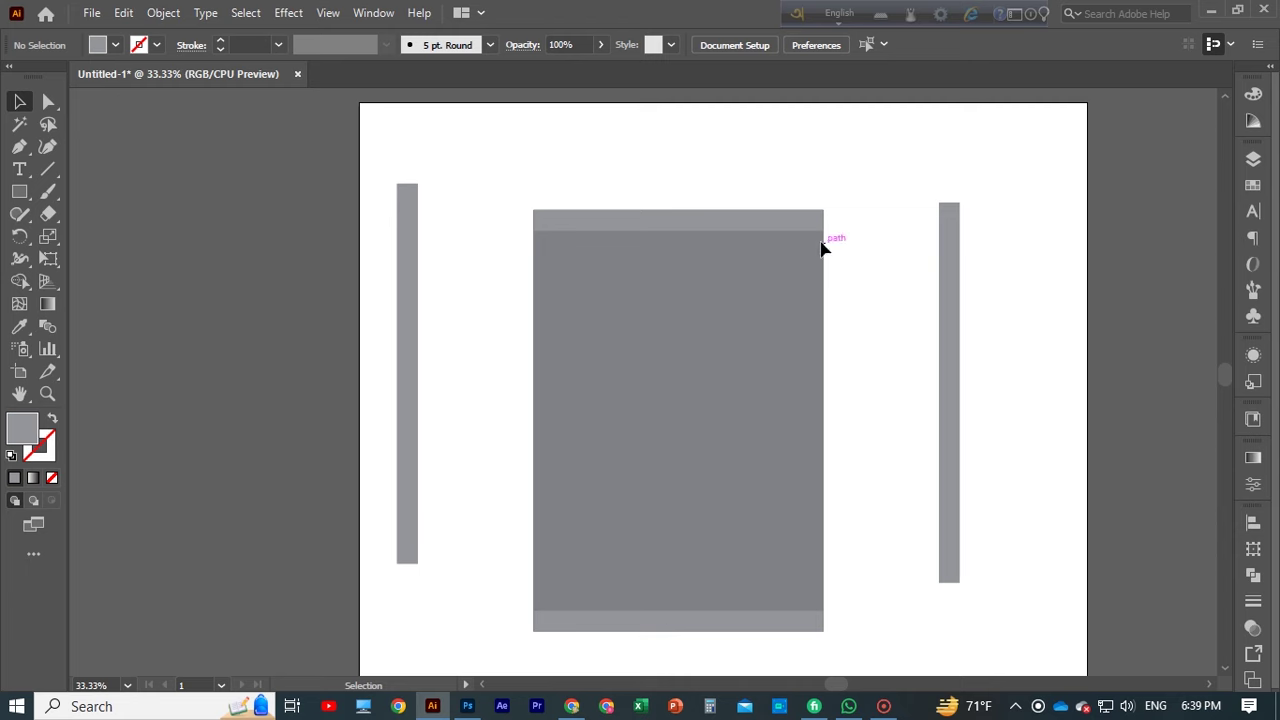
# Adjust the centre rectangle's anchor points with Direct Selection so the pouch sides pinch inward
pyautogui.click(1253, 159)
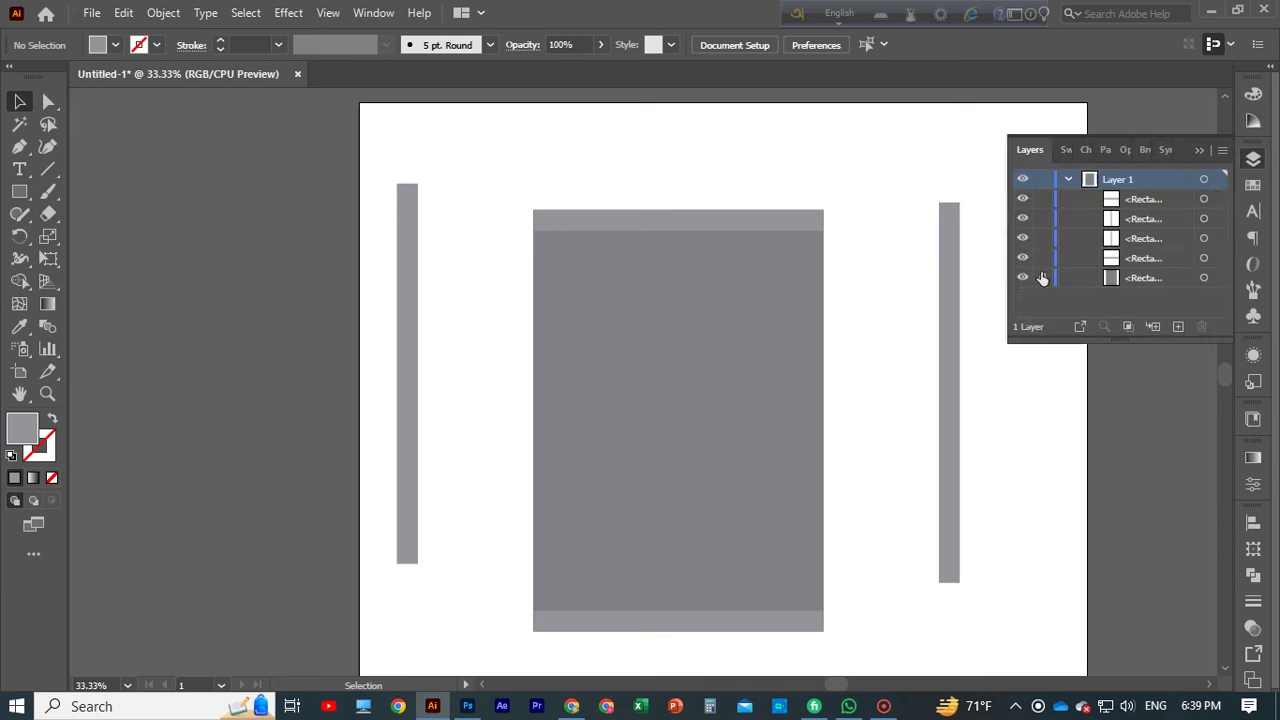
pyautogui.click(1200, 150)
pyautogui.click(789, 280)
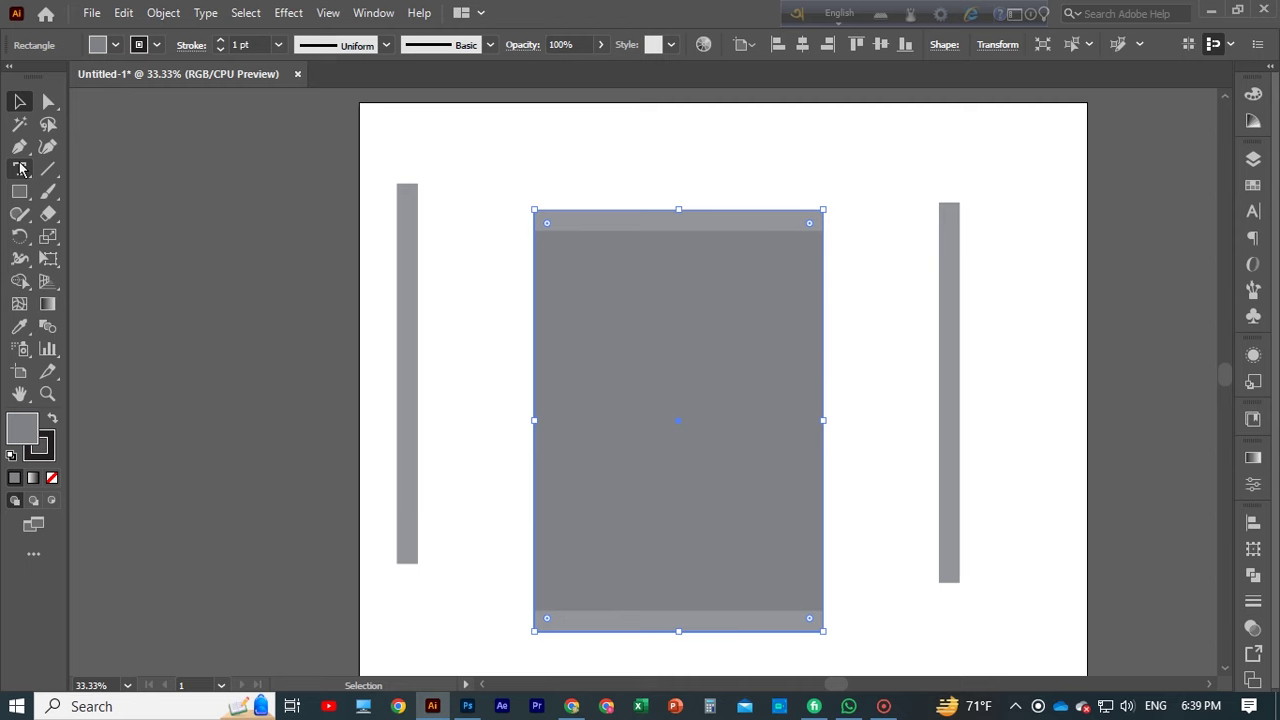
pyautogui.click(48, 101)
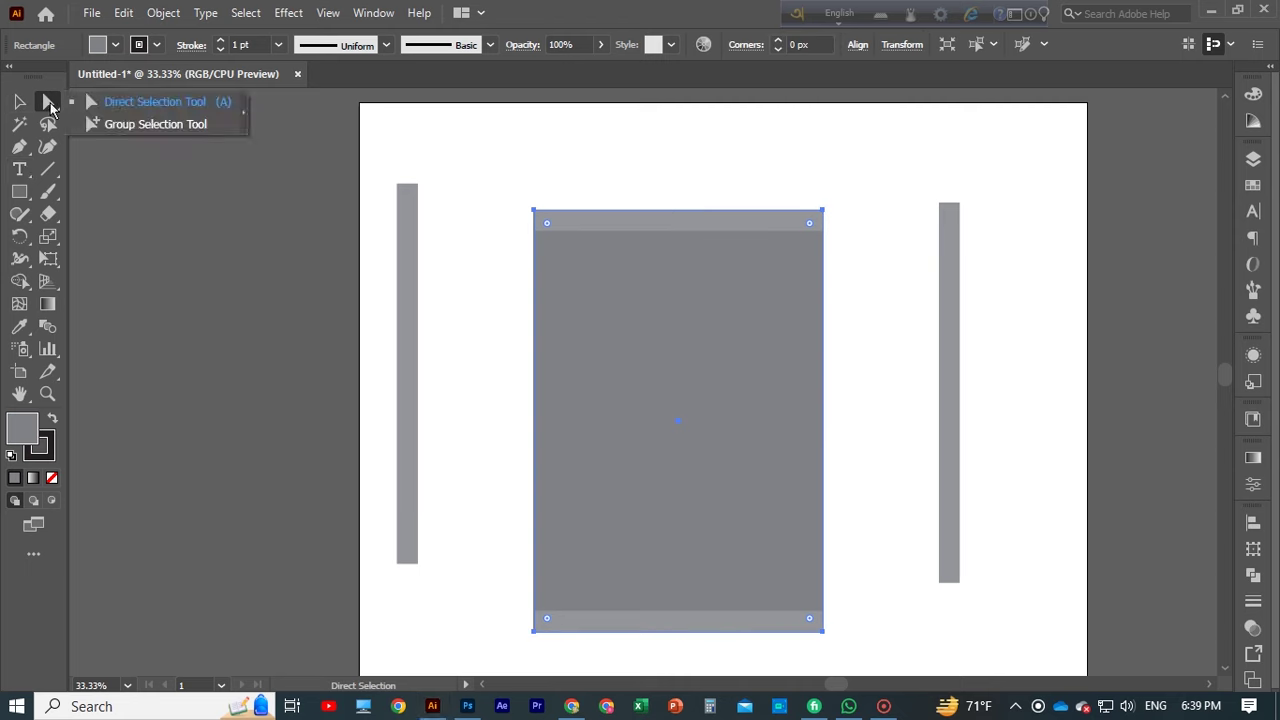
pyautogui.click(113, 107)
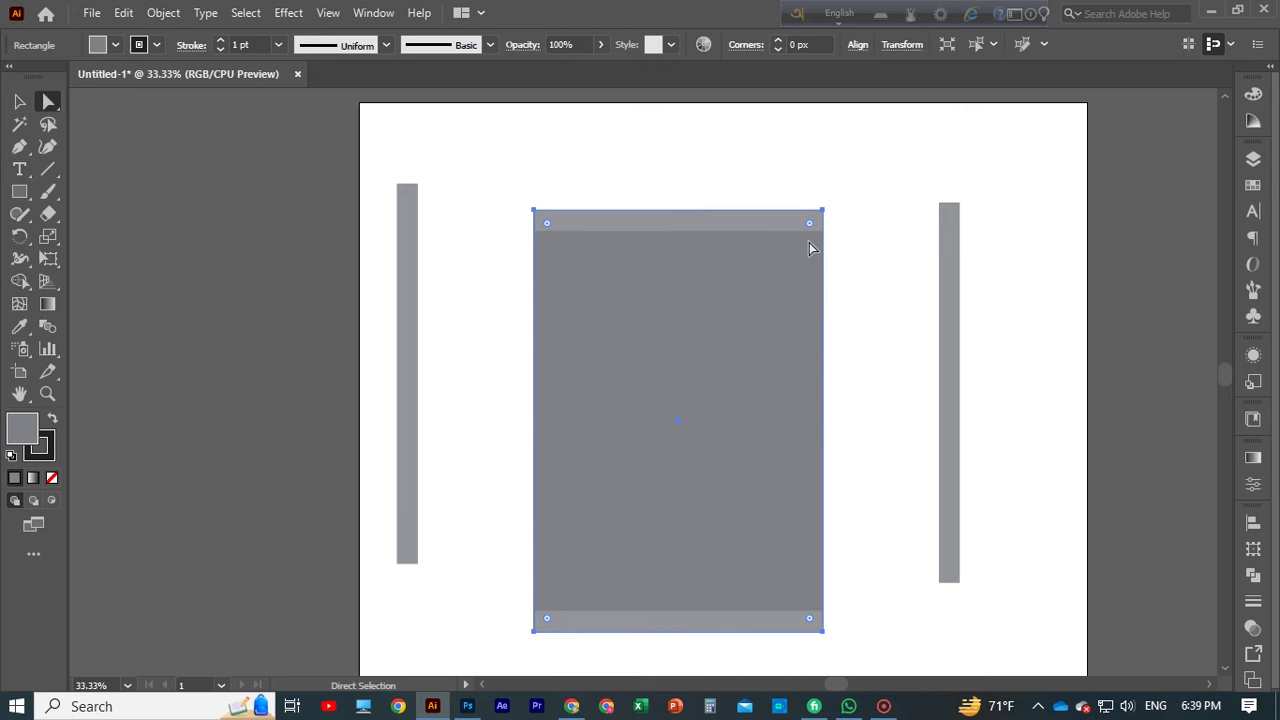
pyautogui.moveTo(826, 216); pyautogui.dragTo(825, 218)
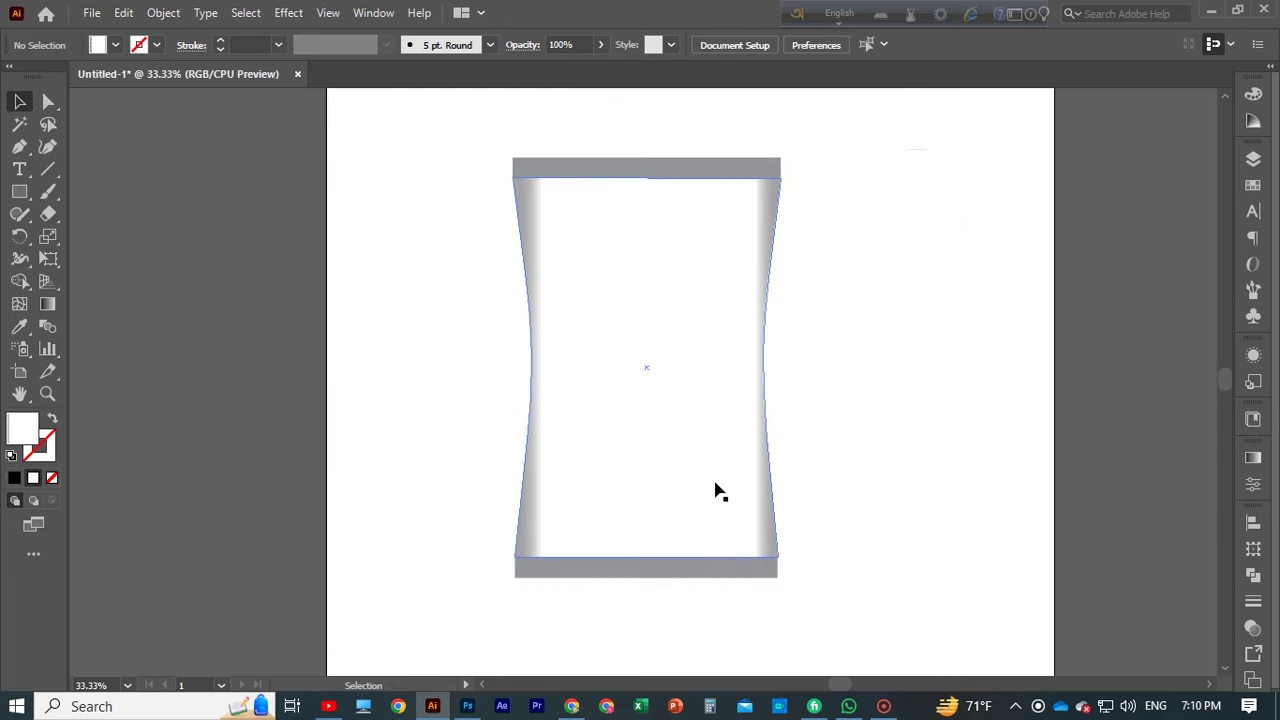
pyautogui.click(640, 500)
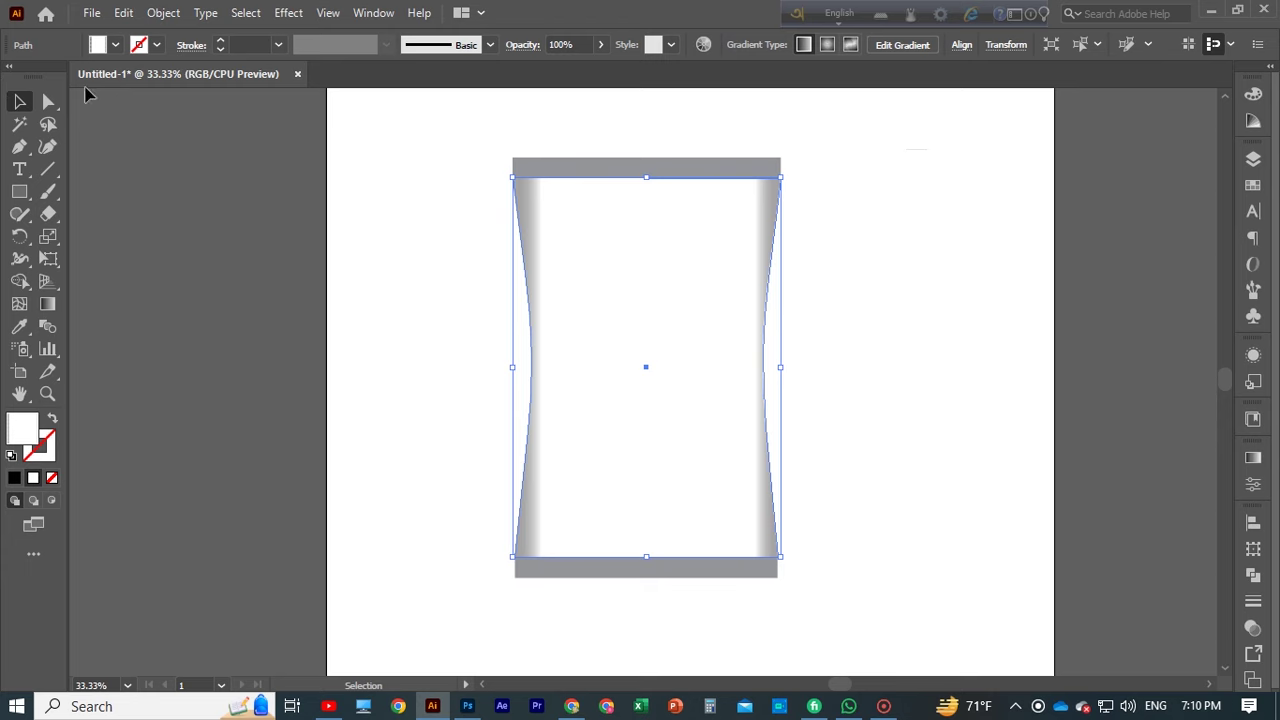
pyautogui.click(19, 303)
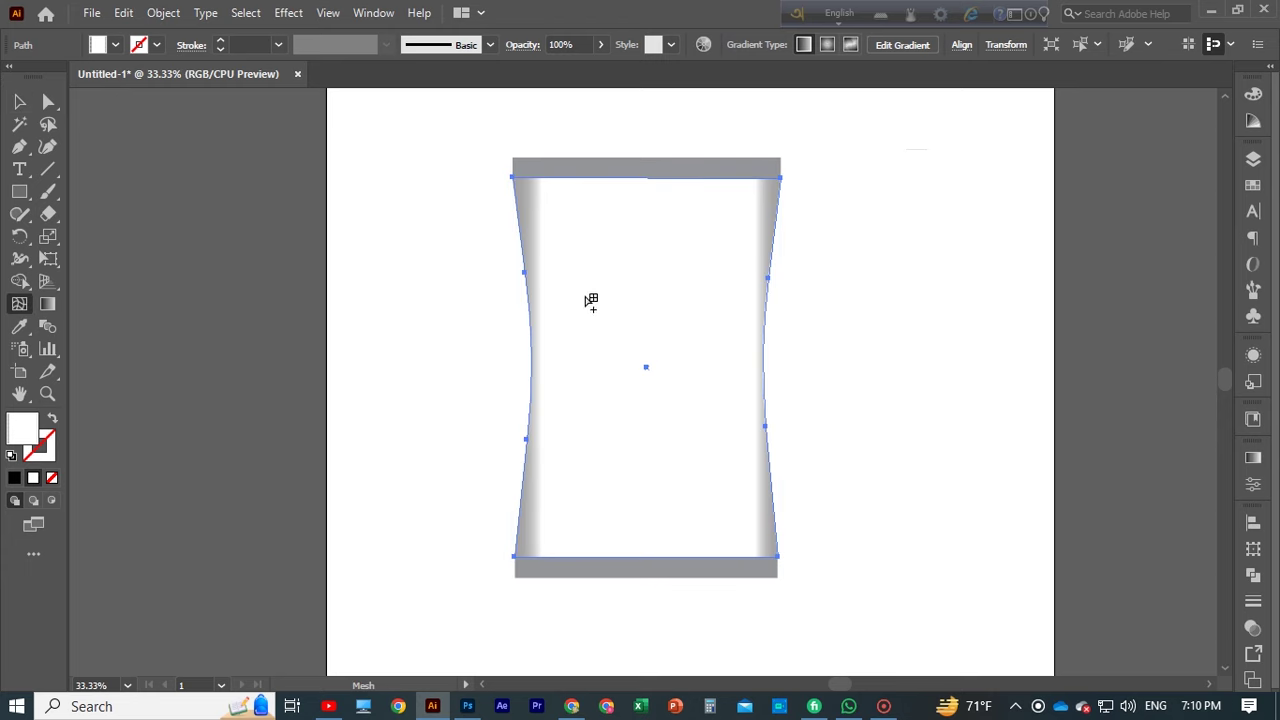
pyautogui.click(568, 219)
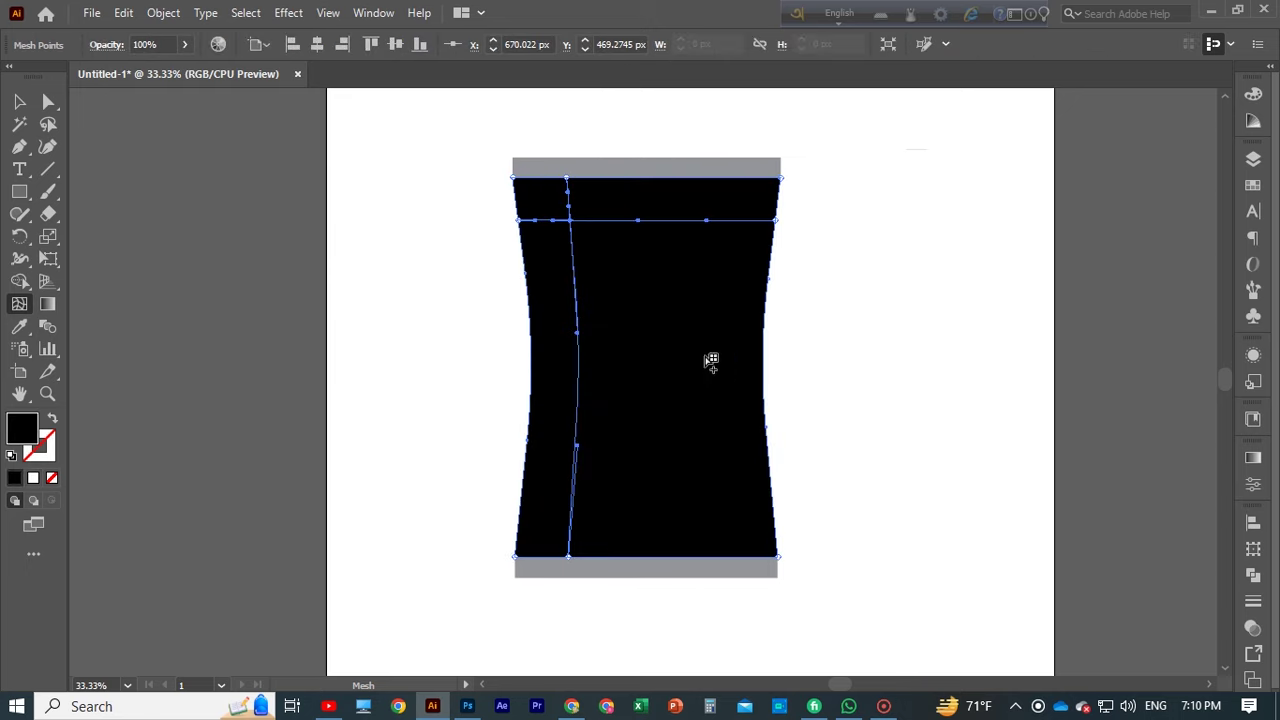
pyautogui.click(700, 258)
pyautogui.click(633, 465)
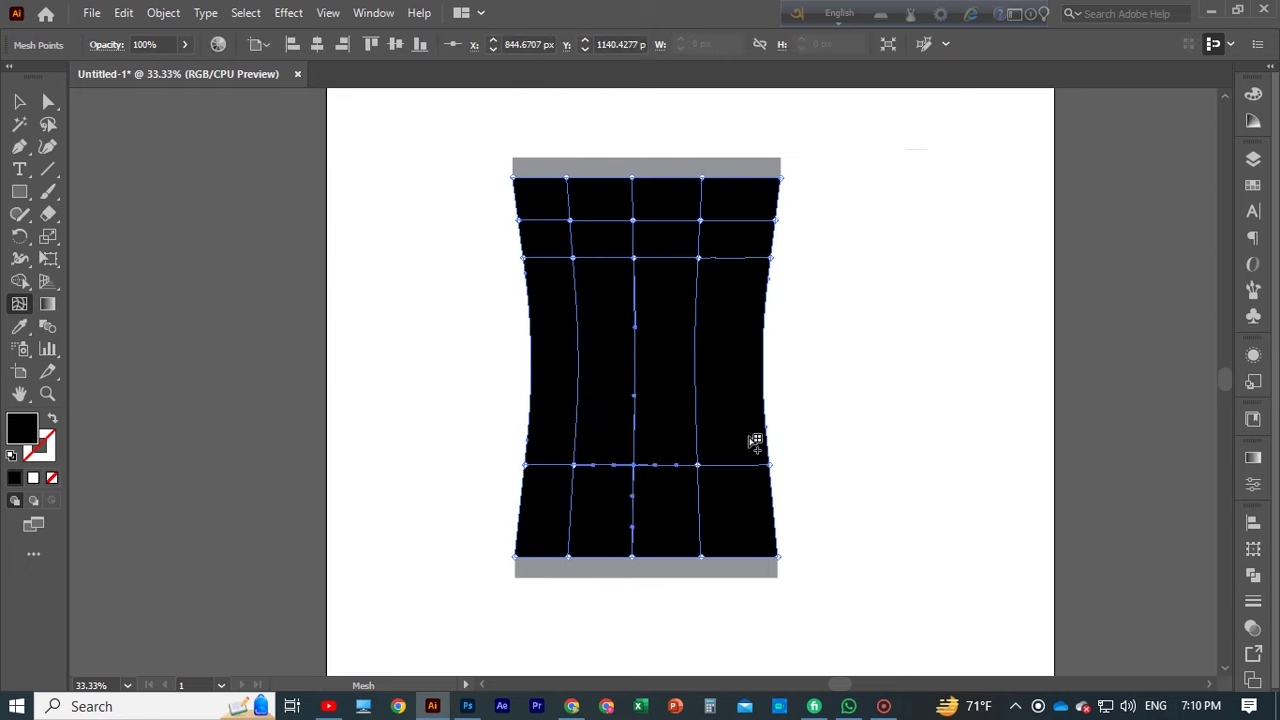
pyautogui.click(660, 364)
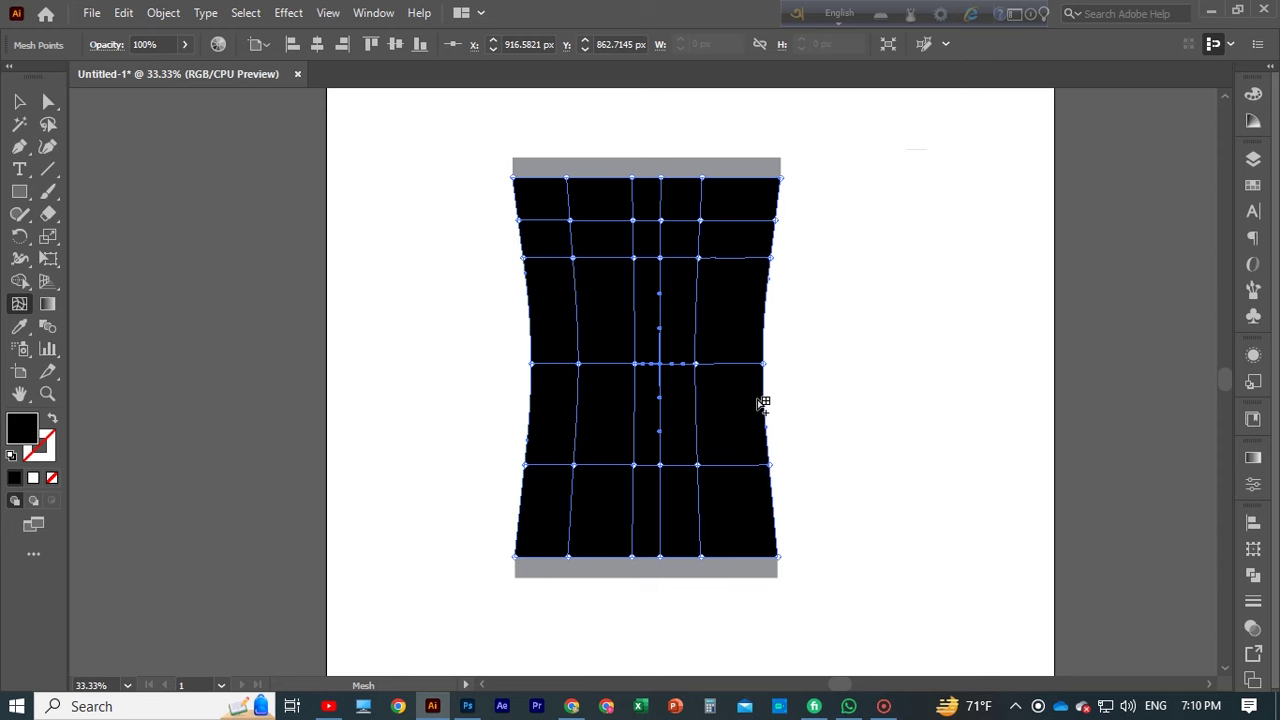
pyautogui.click(883, 706)
pyautogui.click(761, 69)
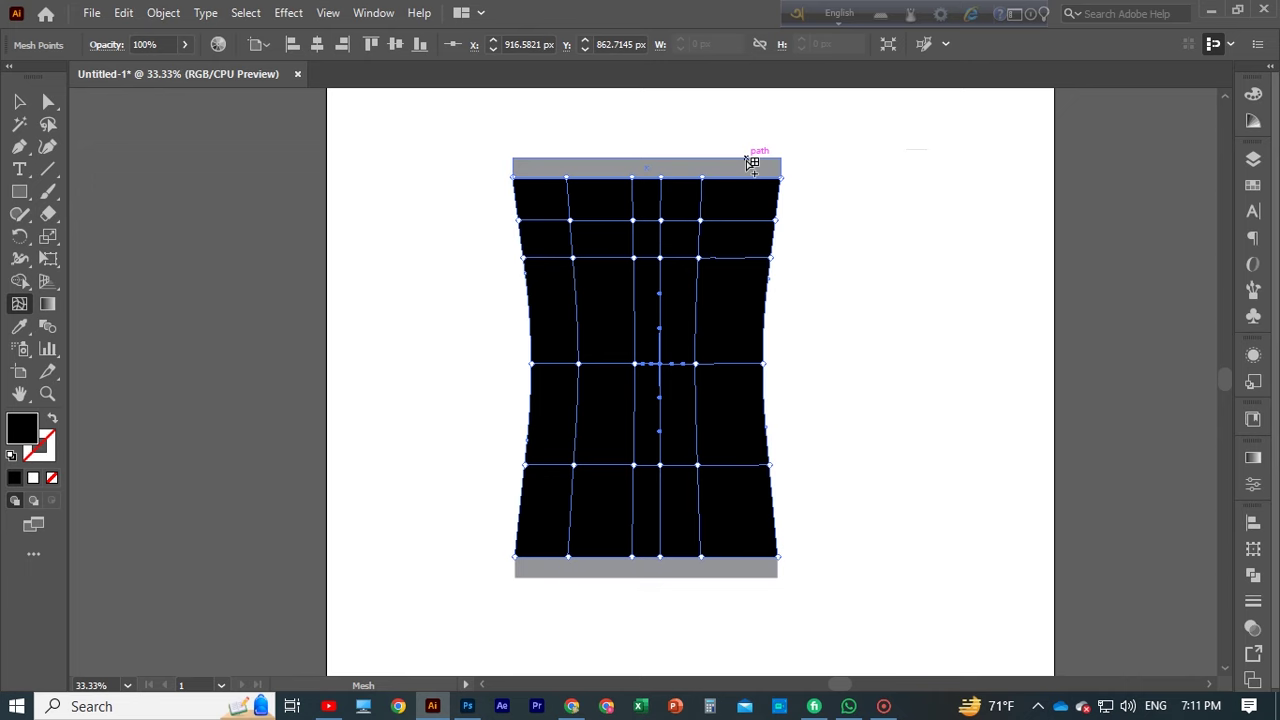
pyautogui.click(1253, 184)
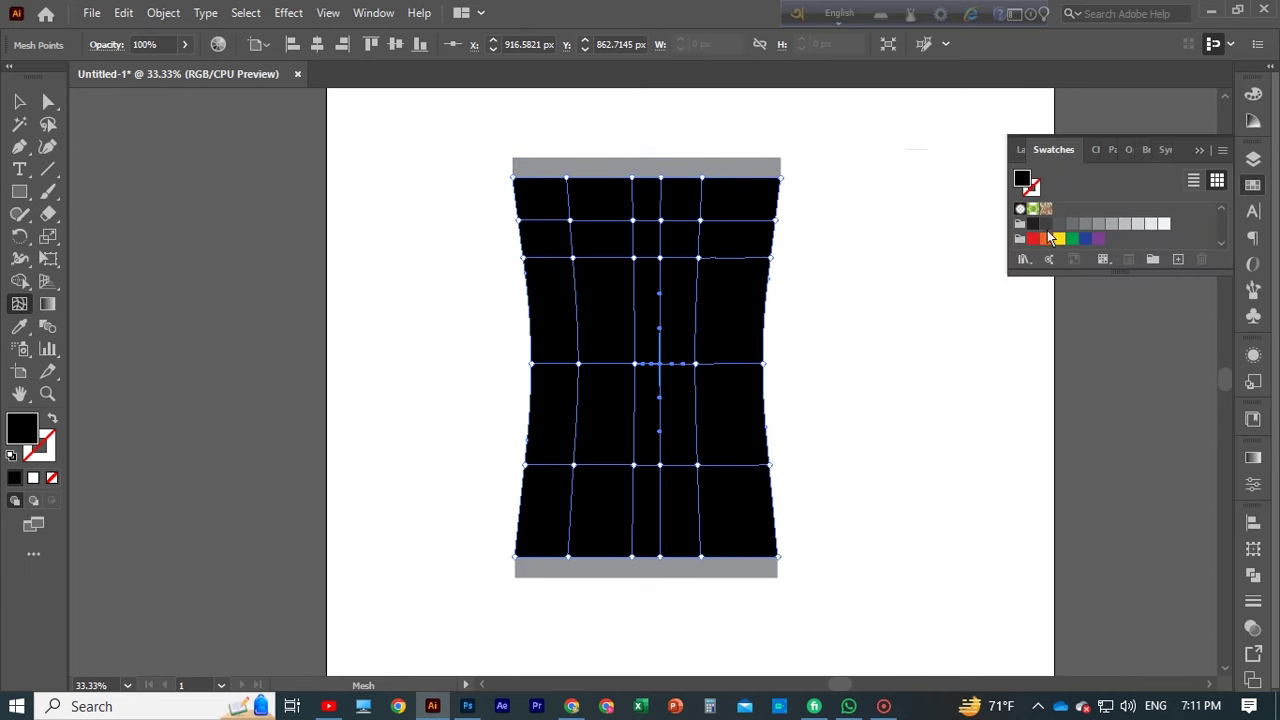
pyautogui.click(20, 102)
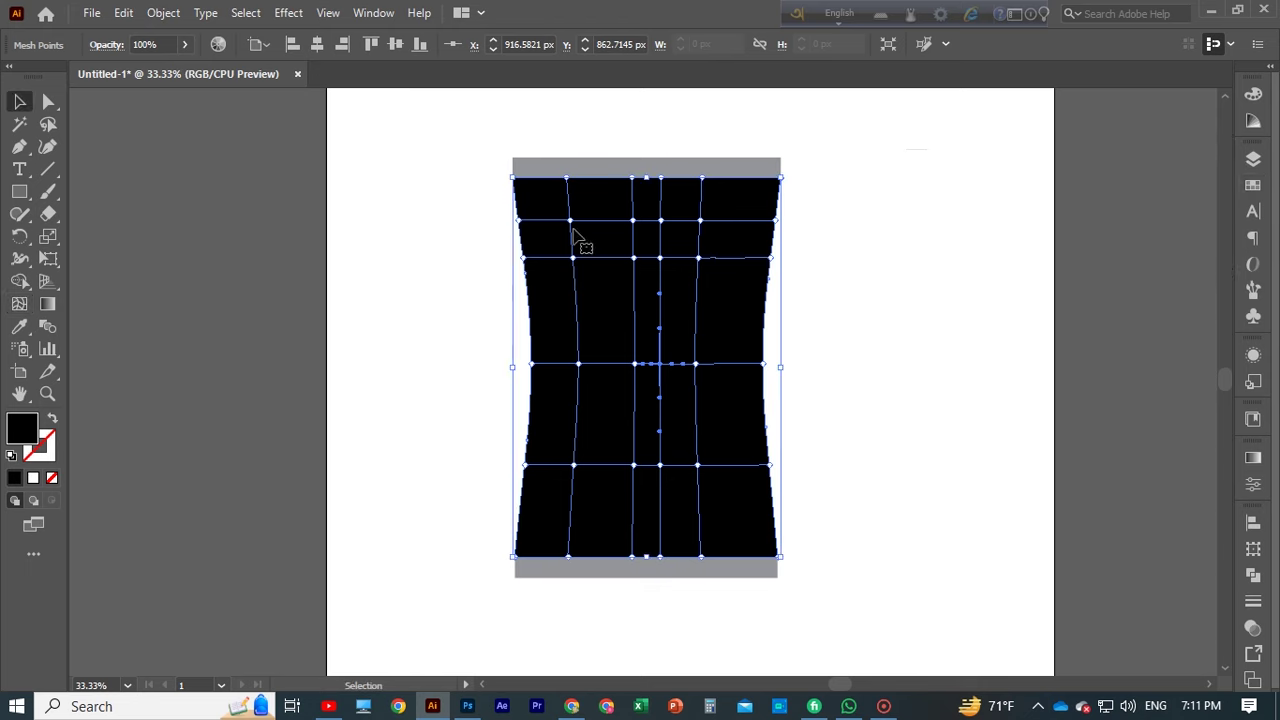
pyautogui.click(1253, 184)
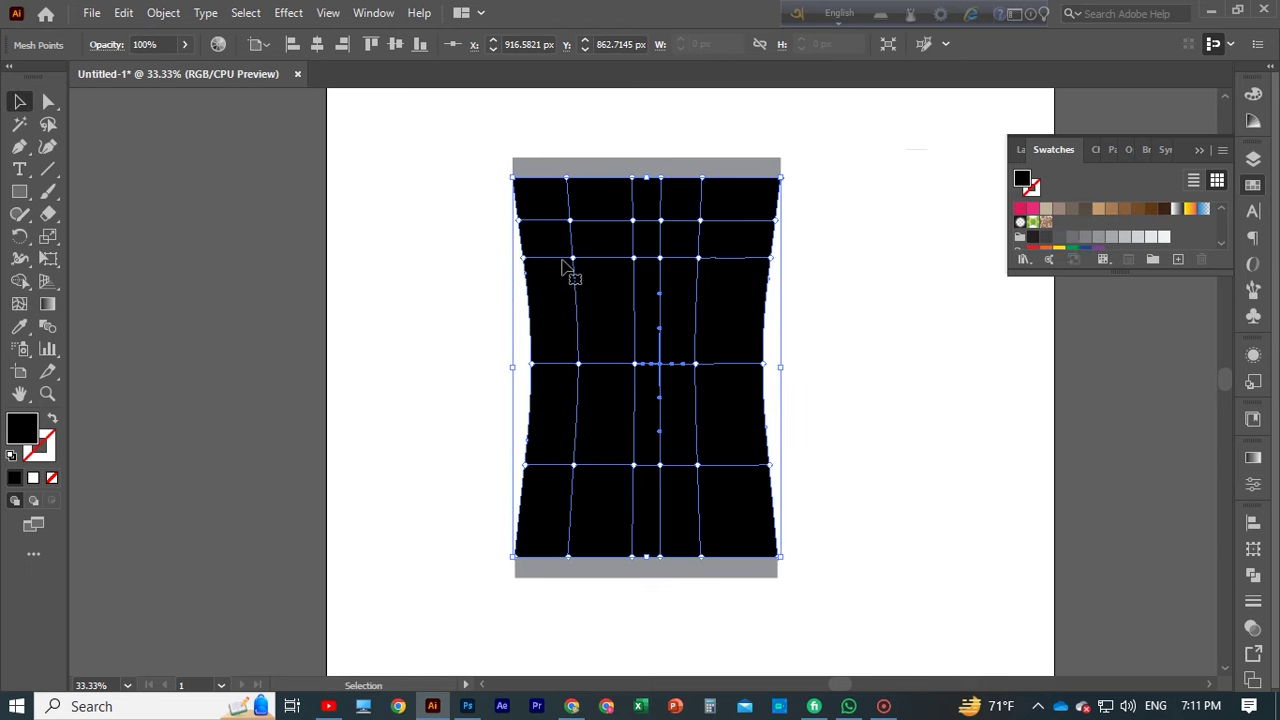
pyautogui.click(514, 277)
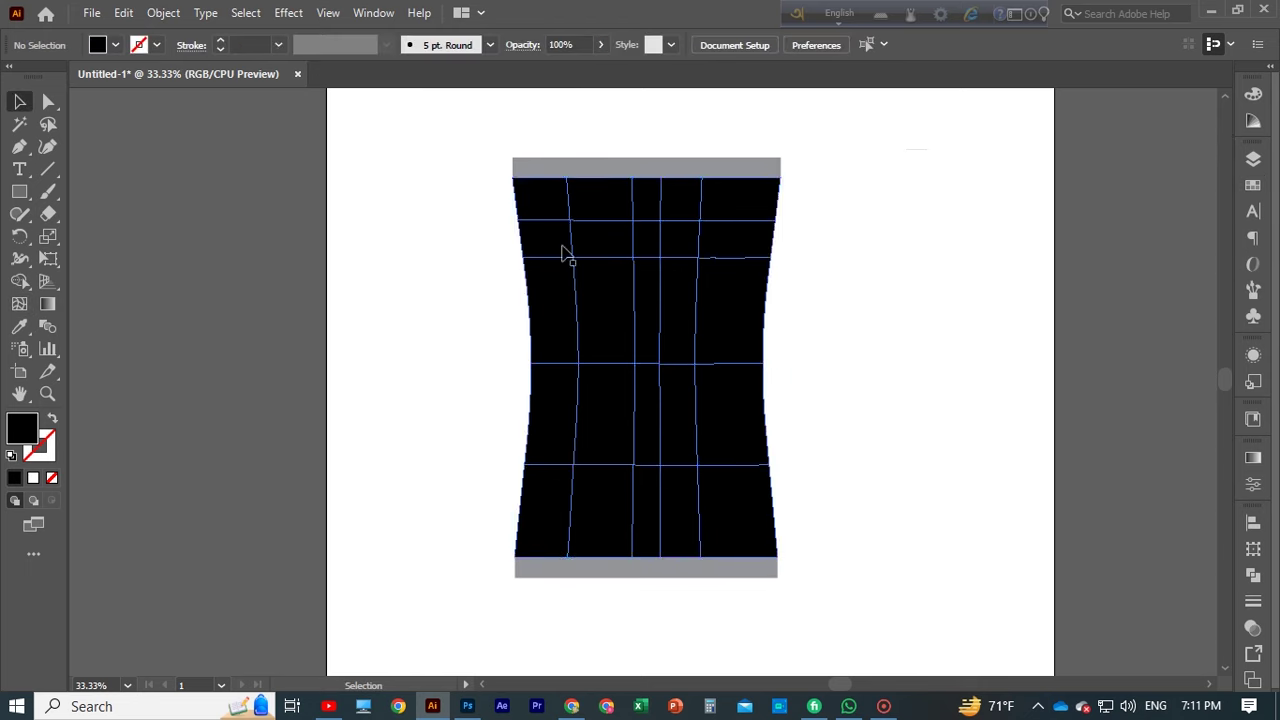
pyautogui.click(48, 103)
# Shade the top-left corner and left-edge mesh points dark grey
pyautogui.moveTo(500, 206); pyautogui.dragTo(538, 247)
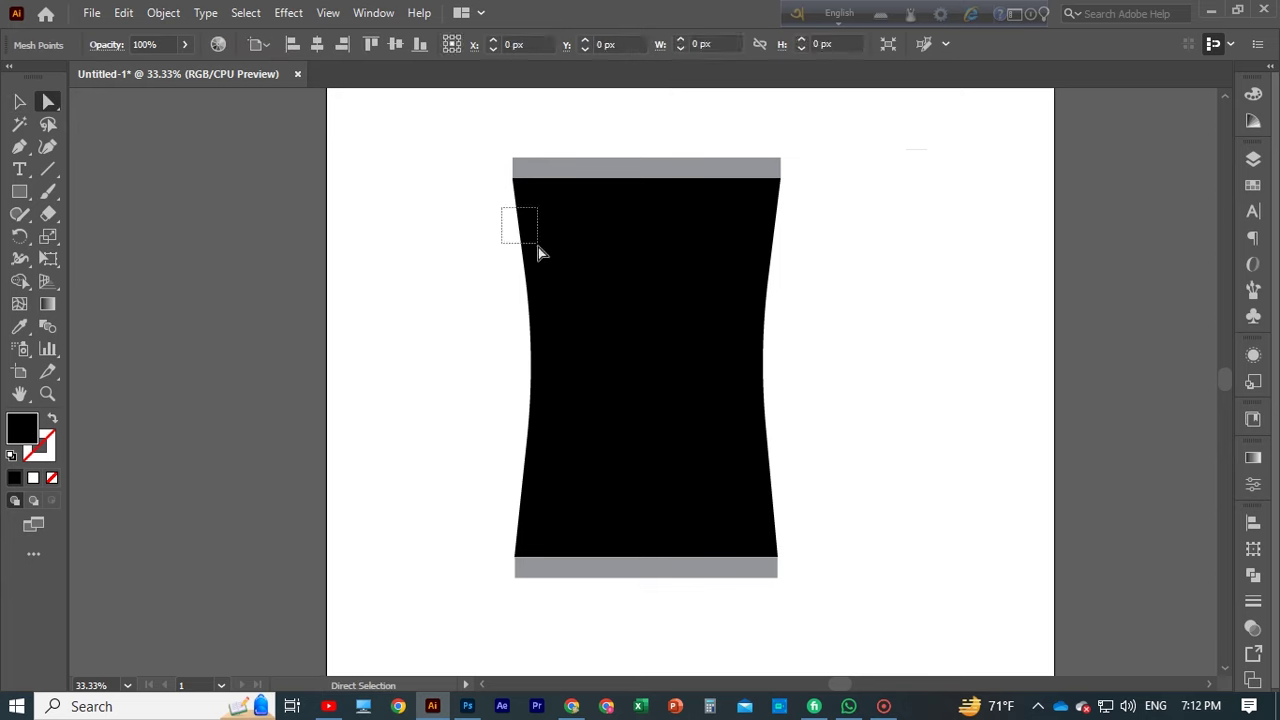
pyautogui.click(1253, 185)
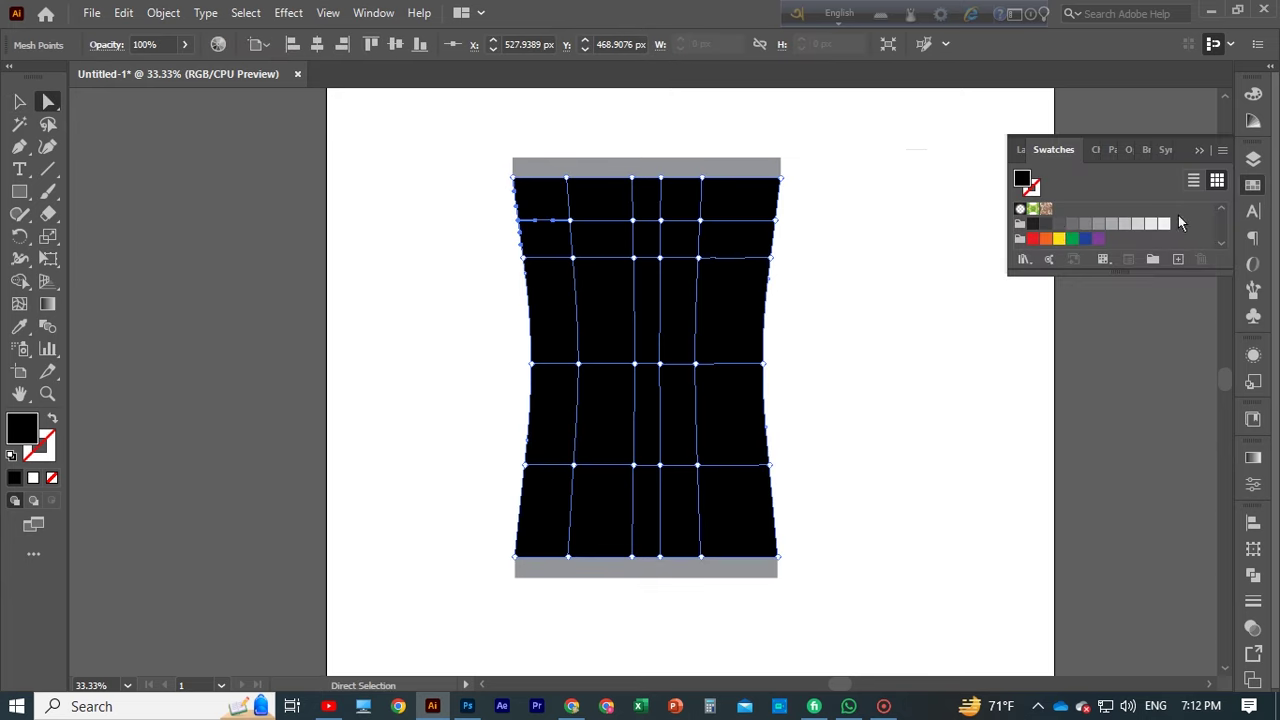
pyautogui.click(1059, 225)
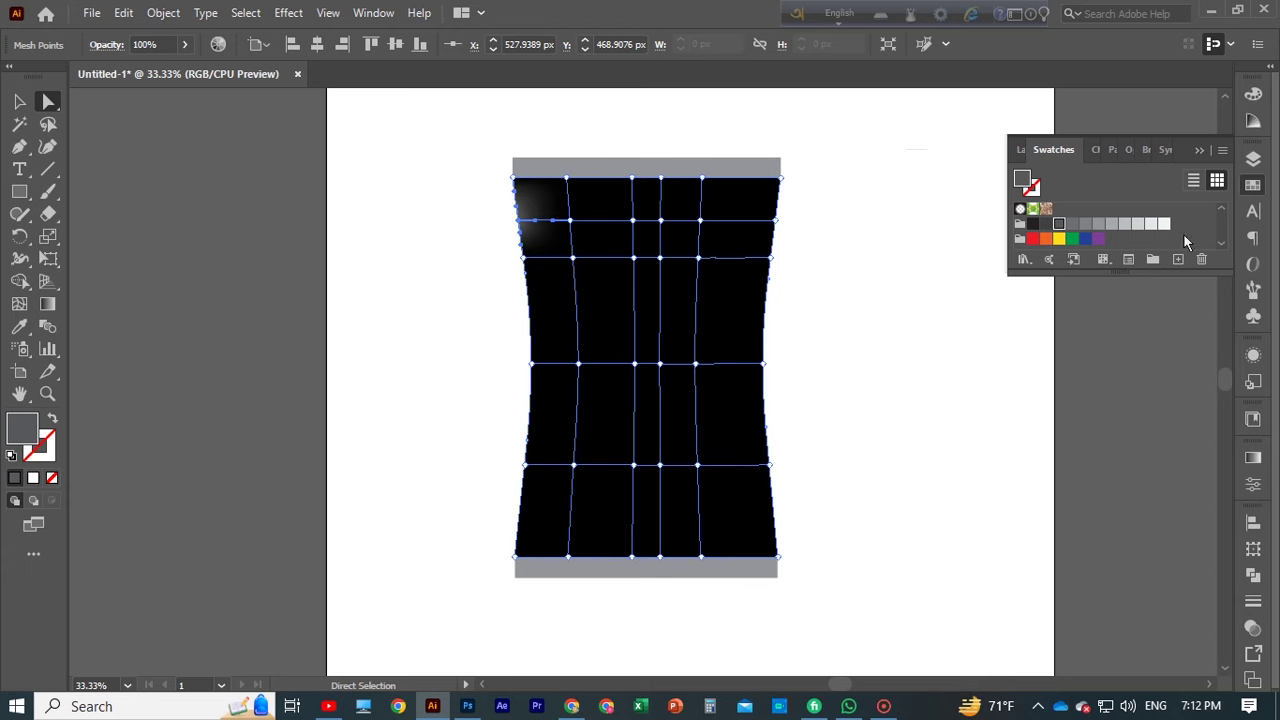
pyautogui.click(1199, 152)
pyautogui.moveTo(481, 183); pyautogui.dragTo(543, 564)
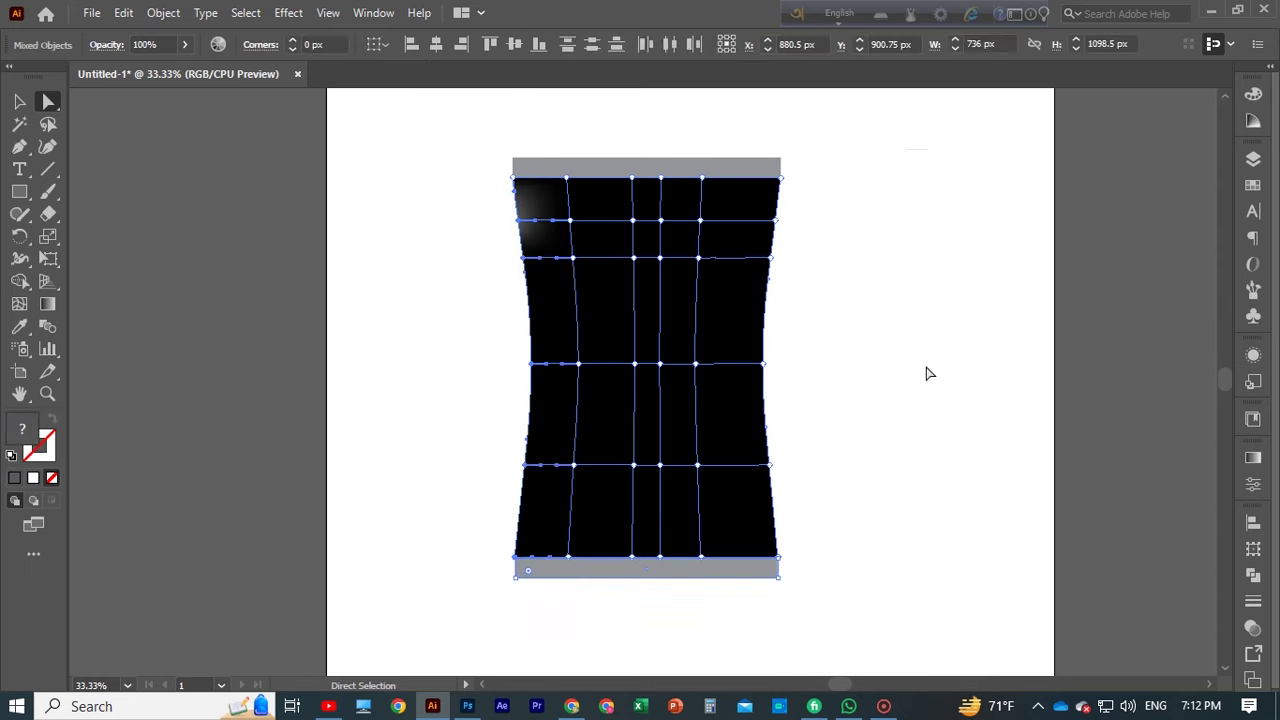
pyautogui.click(1252, 186)
pyautogui.click(1047, 238)
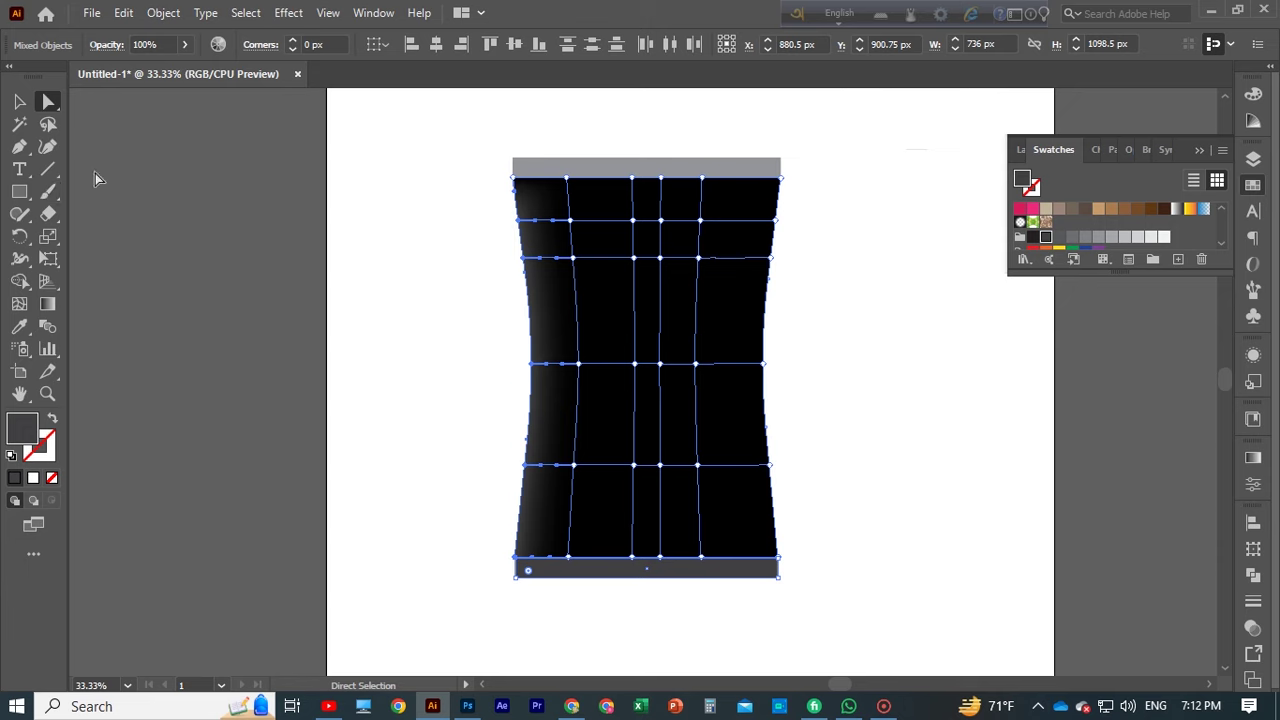
pyautogui.click(19, 103)
pyautogui.press('a')
# Shade the right-edge mesh points dark grey
pyautogui.moveTo(862, 186); pyautogui.dragTo(746, 552)
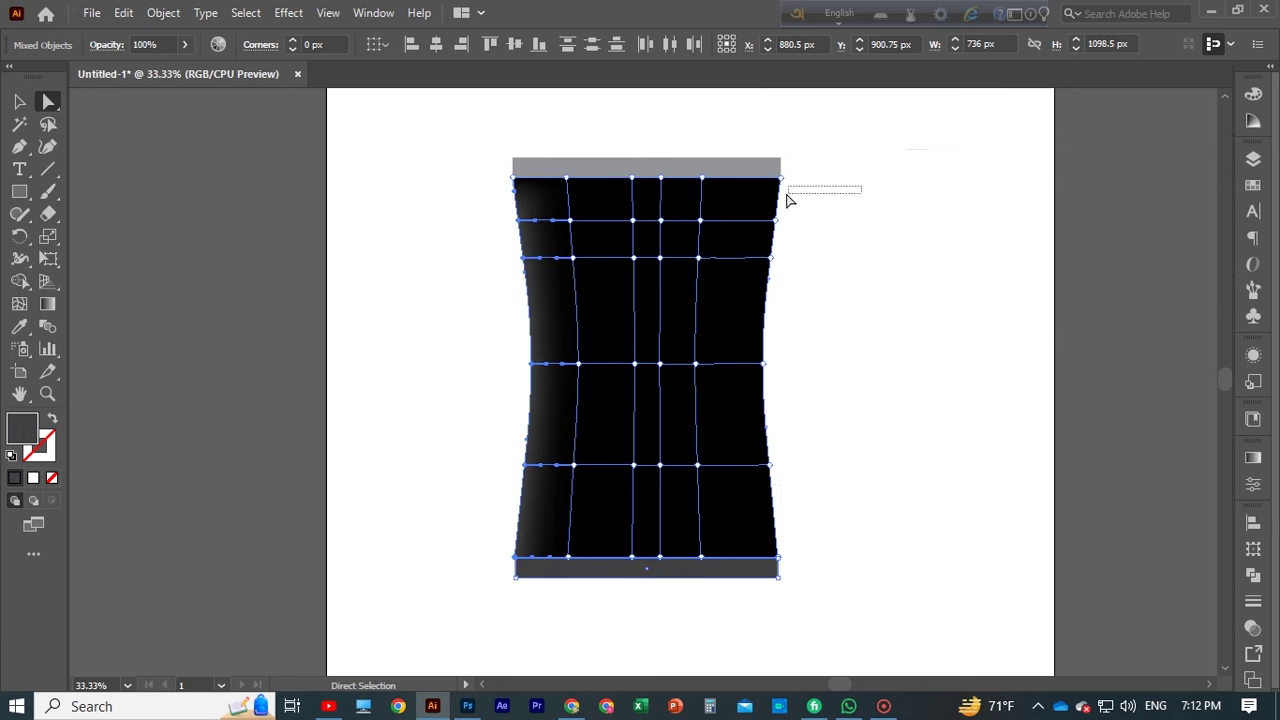
pyautogui.click(1253, 185)
pyautogui.click(1046, 238)
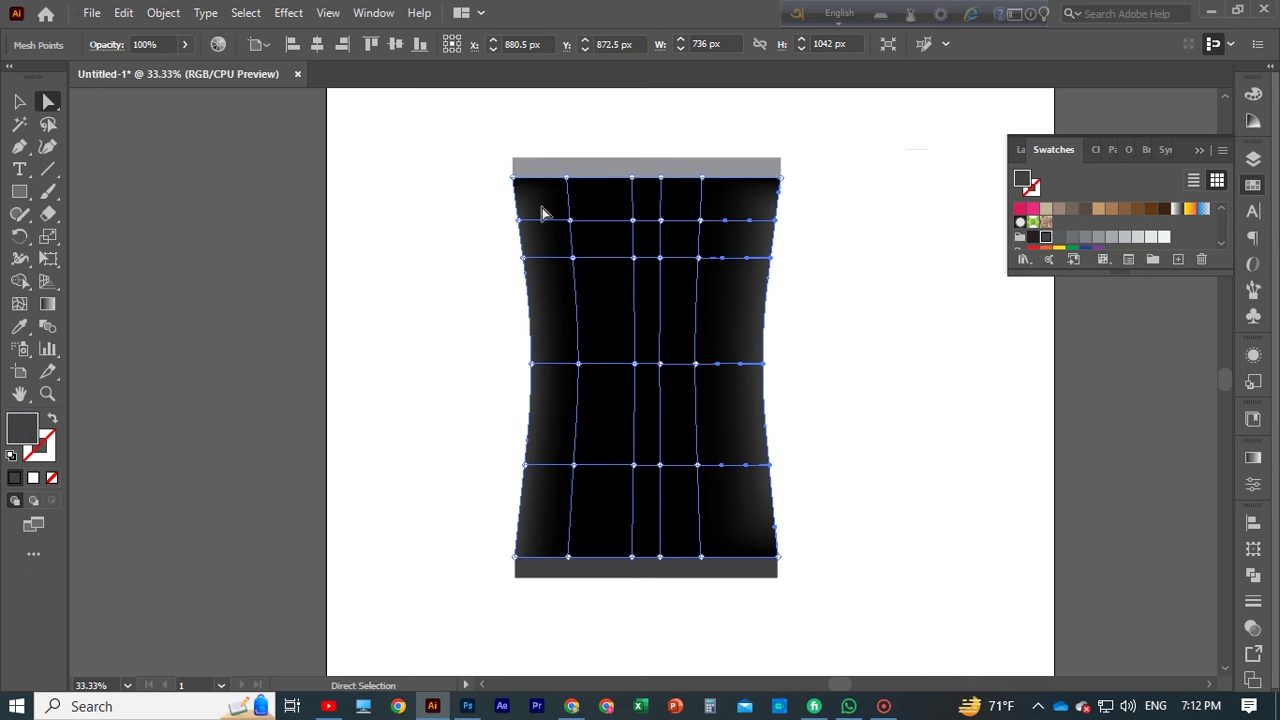
pyautogui.click(548, 245)
pyautogui.moveTo(550, 202); pyautogui.dragTo(552, 204)
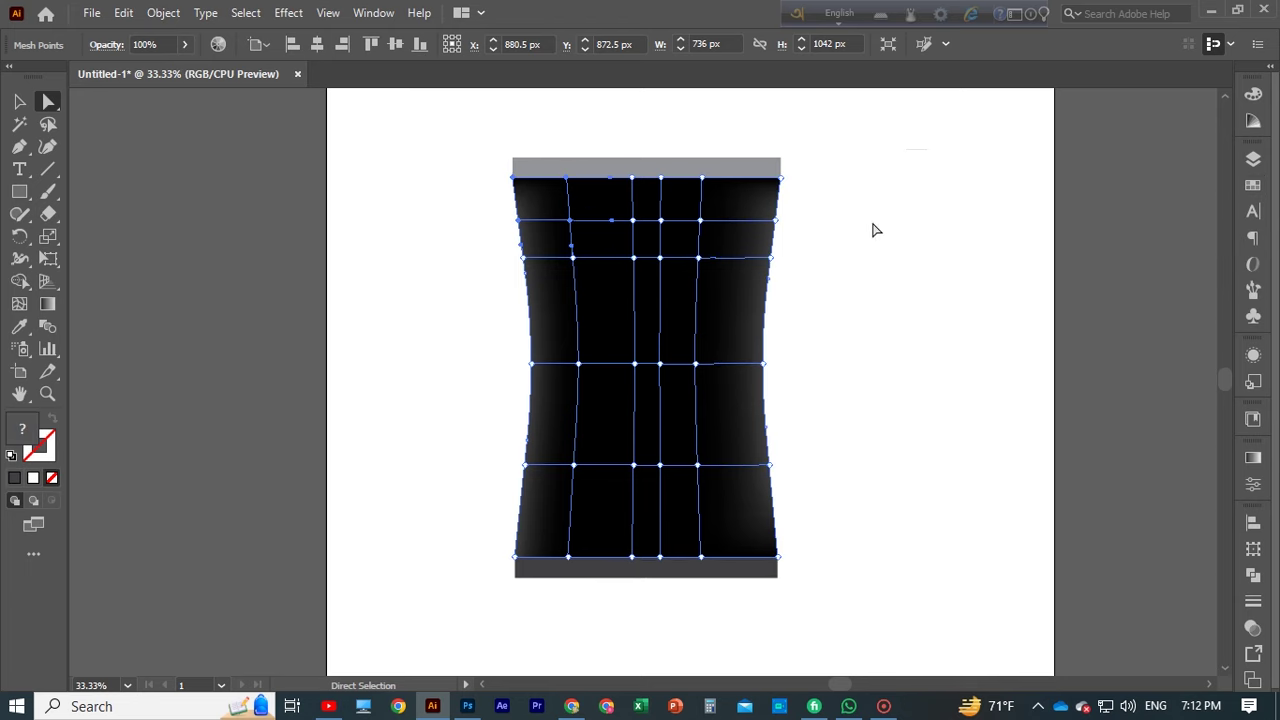
# Fill the interior mesh points across the upper, middle and lower rows light grey
pyautogui.click(632, 220)
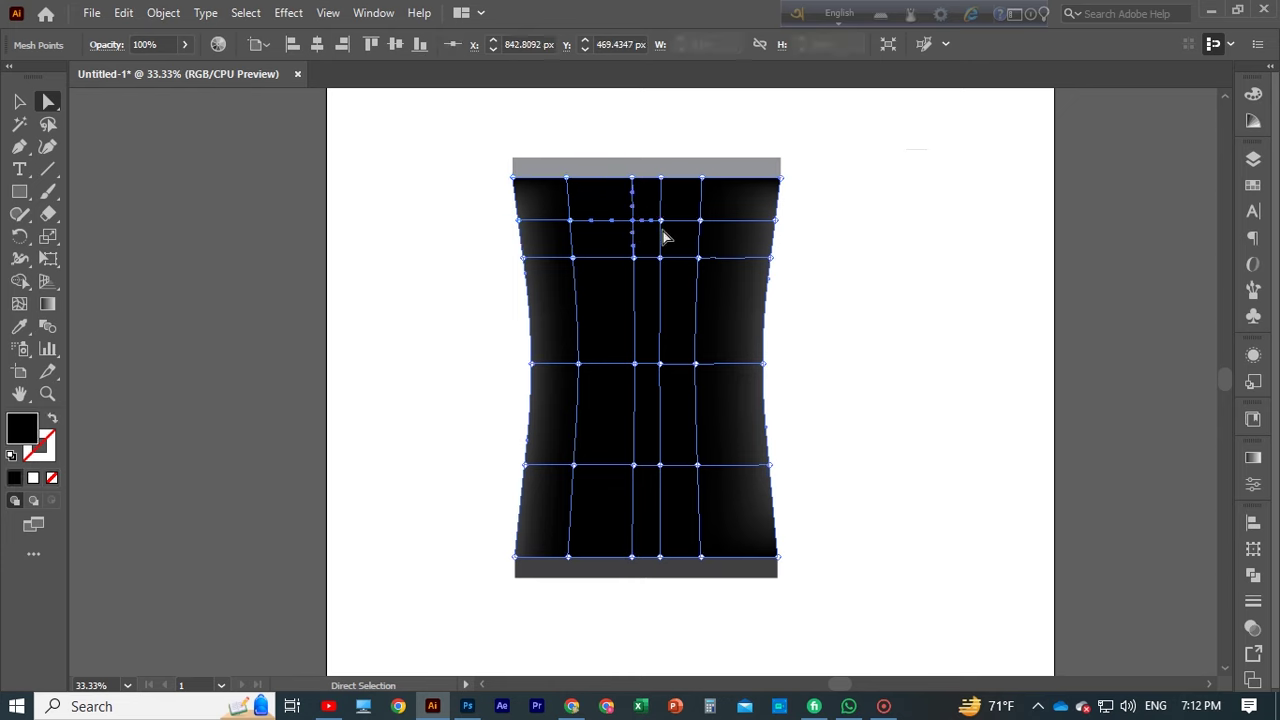
pyautogui.keyDown('shift'); pyautogui.click(660, 220); pyautogui.keyUp('shift')
pyautogui.keyDown('shift'); pyautogui.click(698, 258); pyautogui.keyUp('shift')
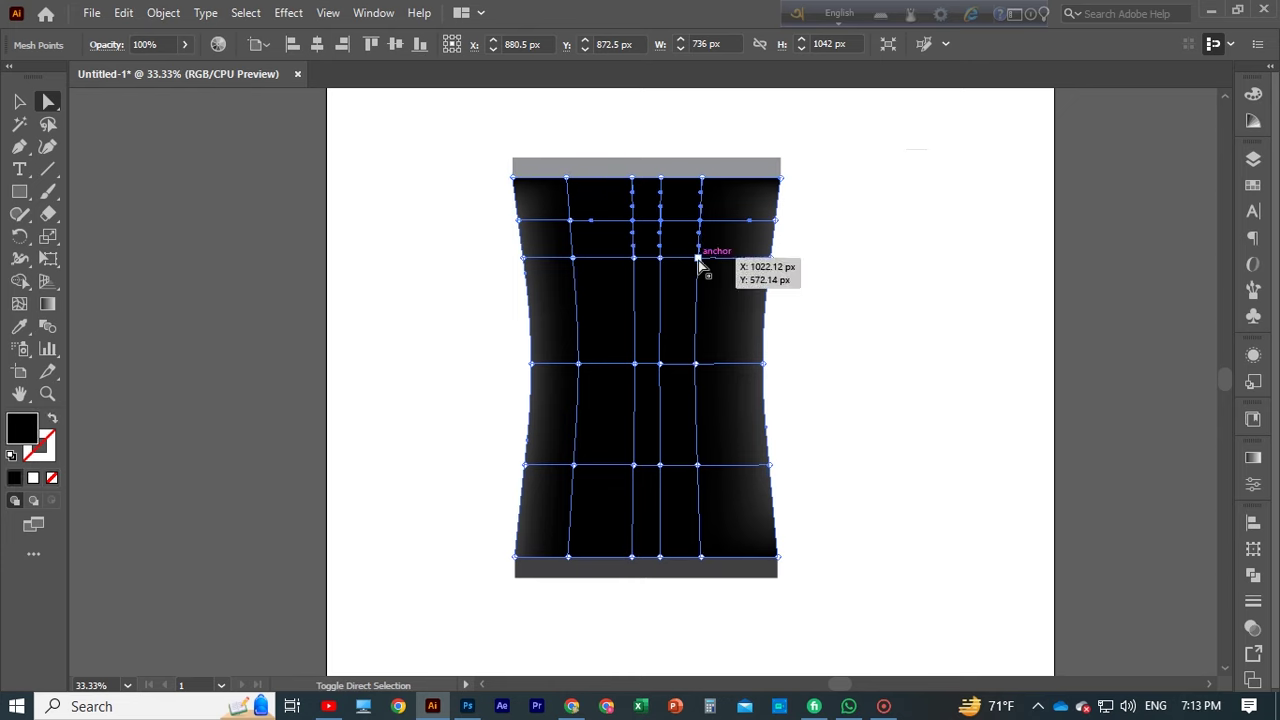
pyautogui.keyDown('shift'); pyautogui.click(633, 258); pyautogui.keyUp('shift')
pyautogui.keyDown('shift'); pyautogui.click(572, 258); pyautogui.keyUp('shift')
pyautogui.keyDown('shift'); pyautogui.click(578, 363); pyautogui.keyUp('shift')
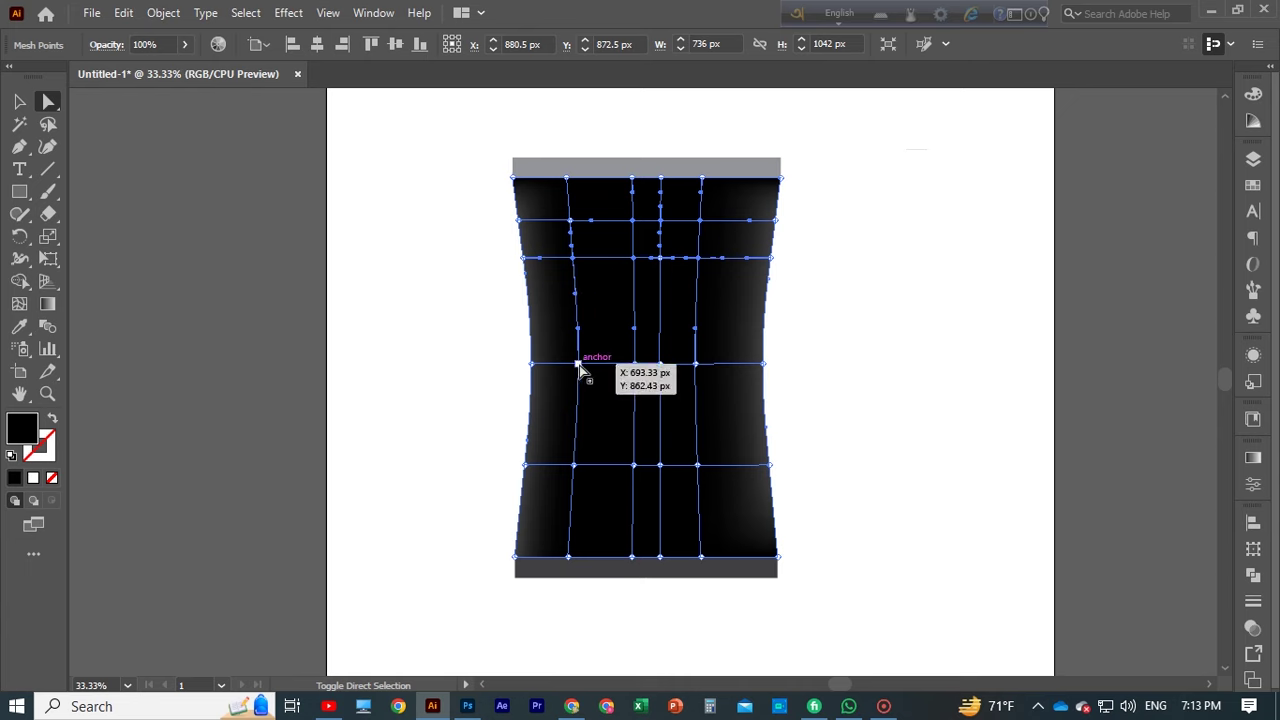
pyautogui.keyDown('shift'); pyautogui.click(634, 363); pyautogui.keyUp('shift')
pyautogui.keyDown('shift'); pyautogui.click(696, 363); pyautogui.keyUp('shift')
pyautogui.keyDown('shift'); pyautogui.click(696, 465); pyautogui.keyUp('shift')
pyautogui.keyDown('shift'); pyautogui.click(660, 465); pyautogui.keyUp('shift')
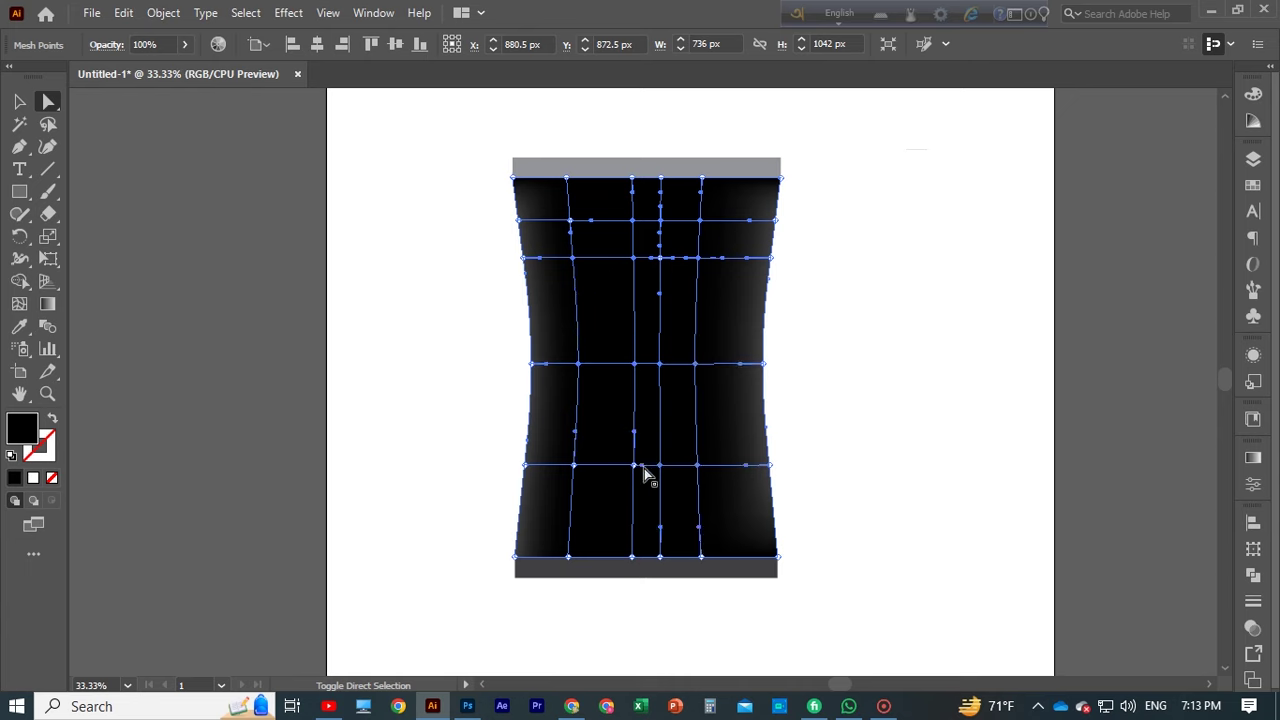
pyautogui.keyDown('shift'); pyautogui.click(572, 465); pyautogui.keyUp('shift')
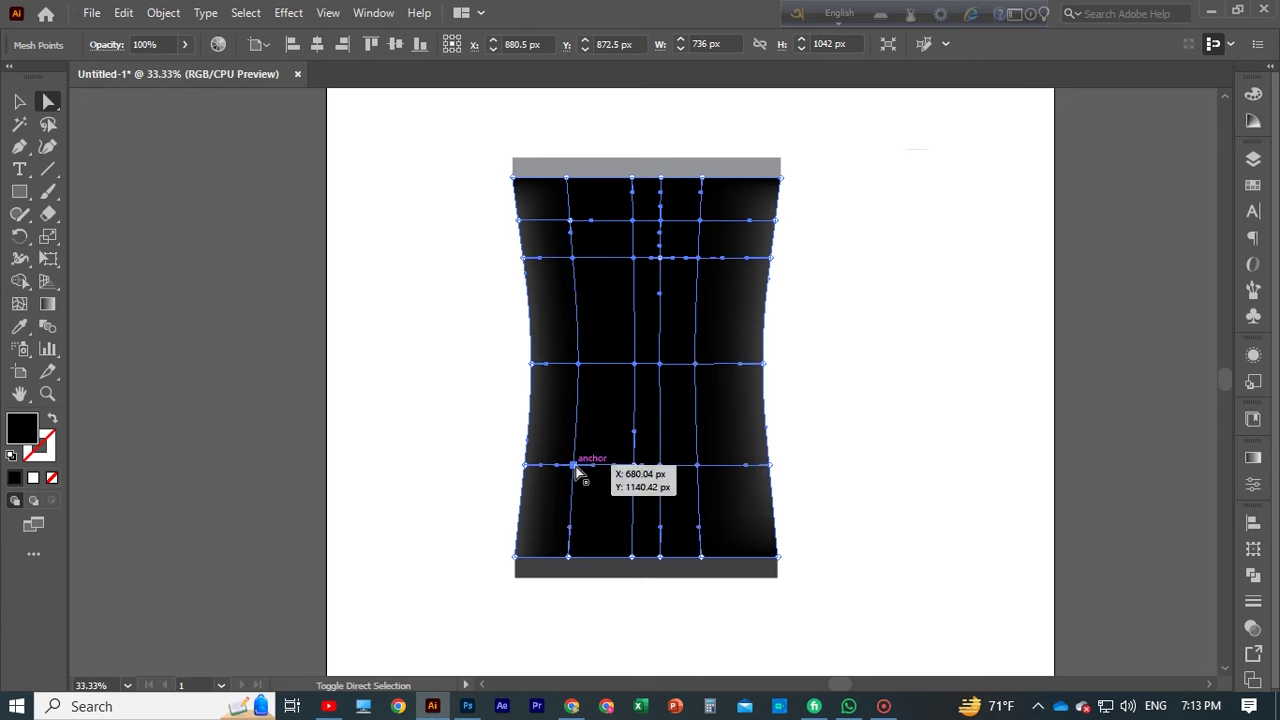
pyautogui.click(1253, 185)
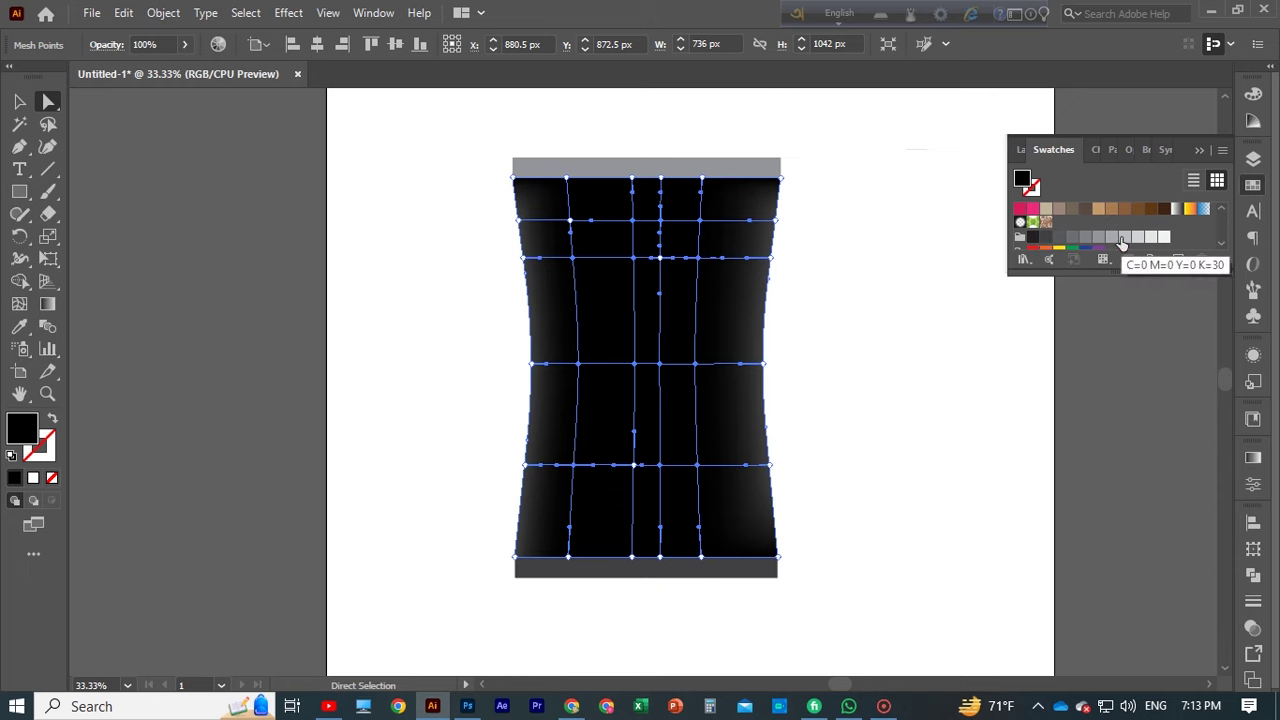
pyautogui.click(1136, 238)
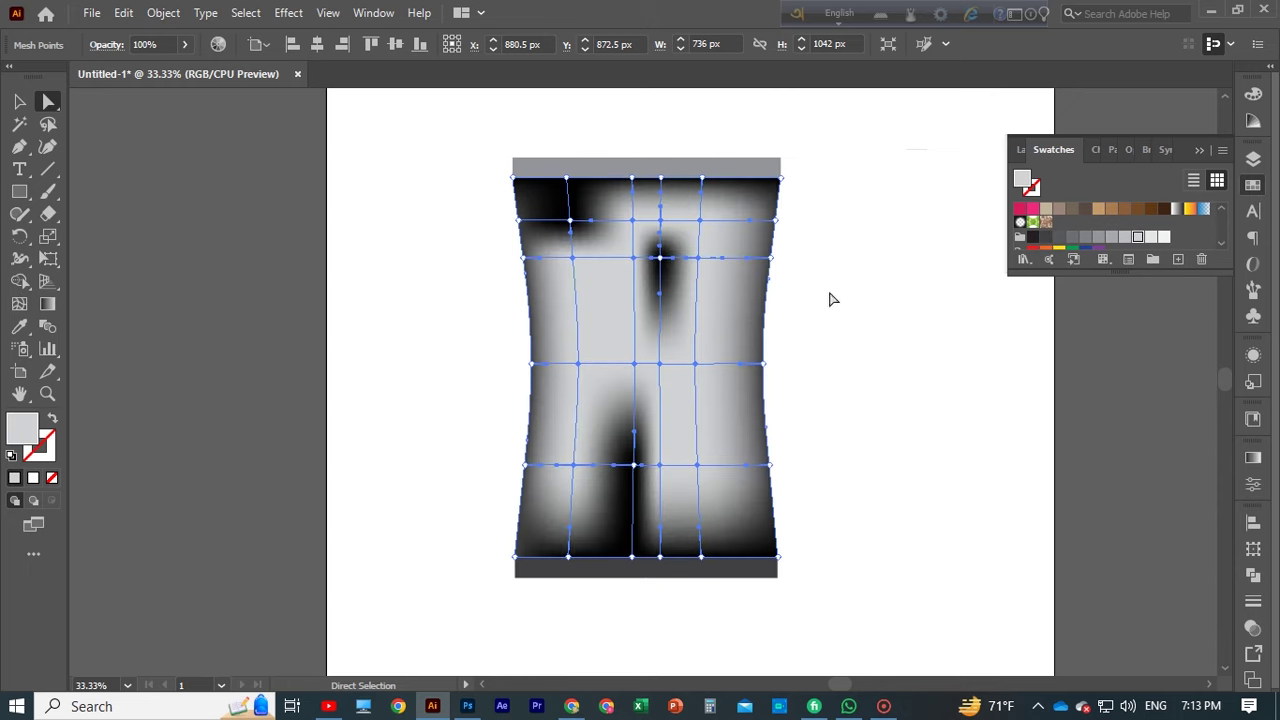
# Lighten leftover dark spots at upper middle, top-left and lower middle to light grey and white
pyautogui.click(658, 258)
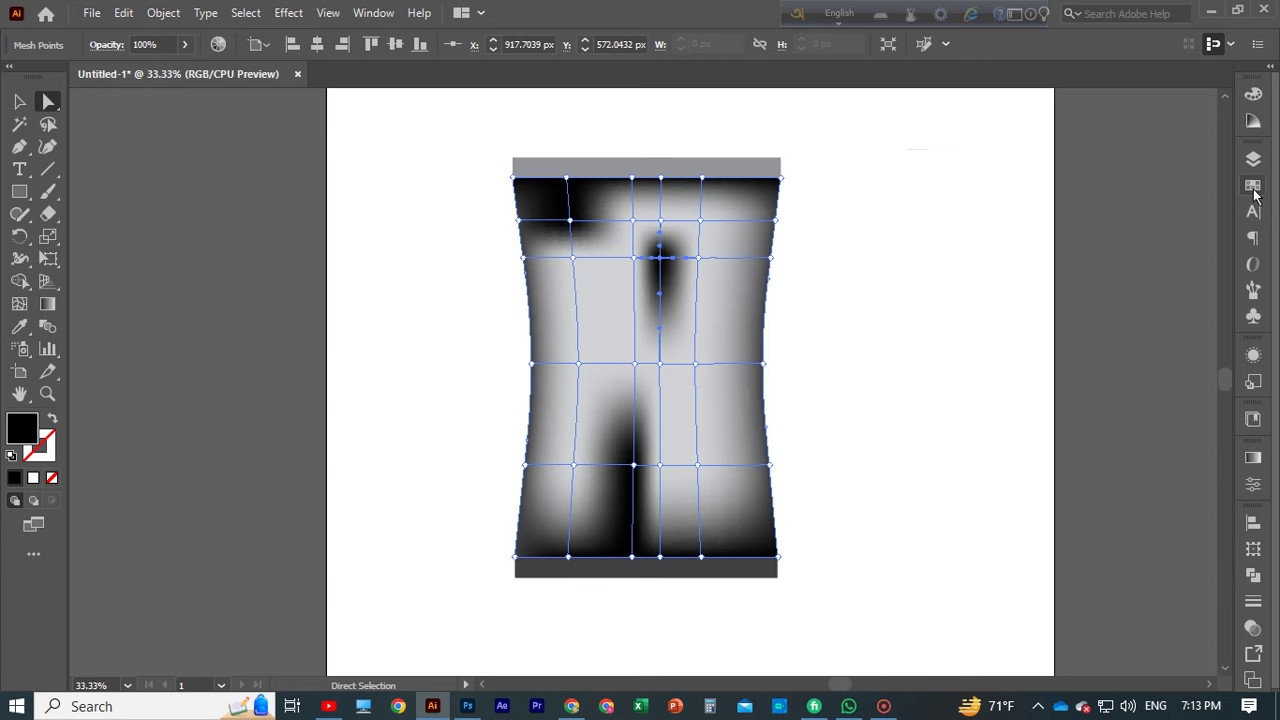
pyautogui.click(1150, 238)
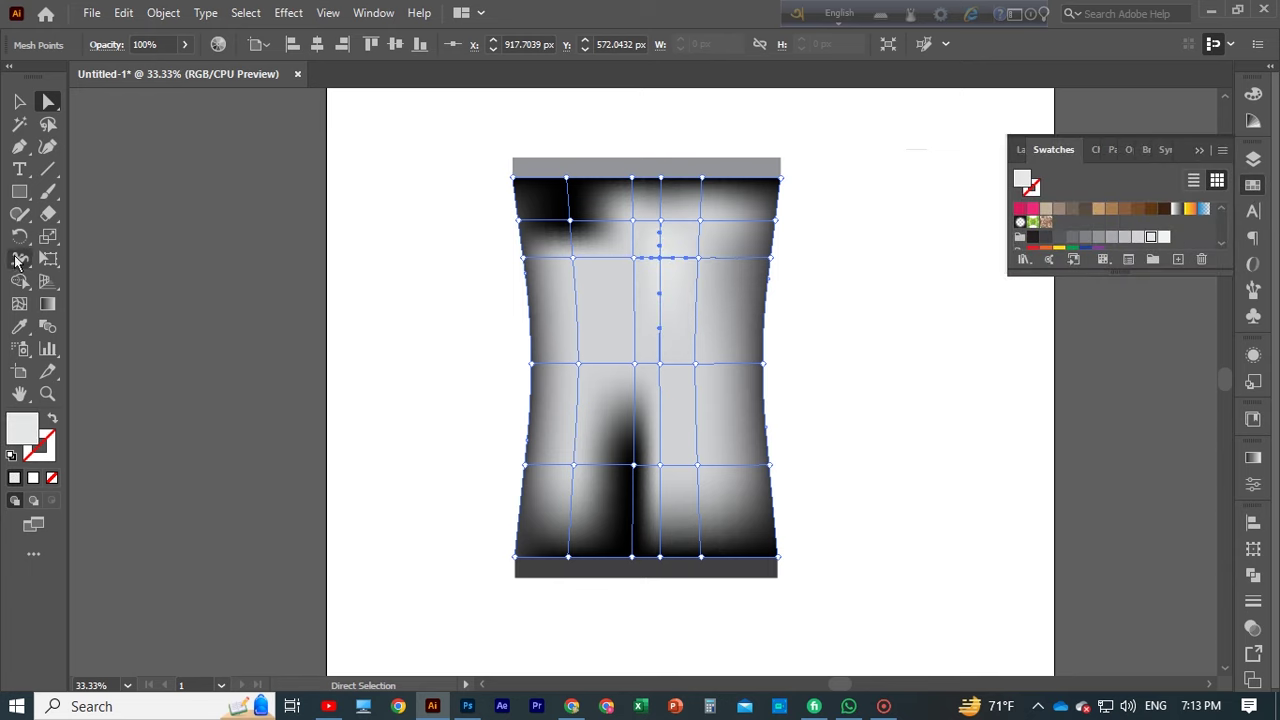
pyautogui.click(570, 220)
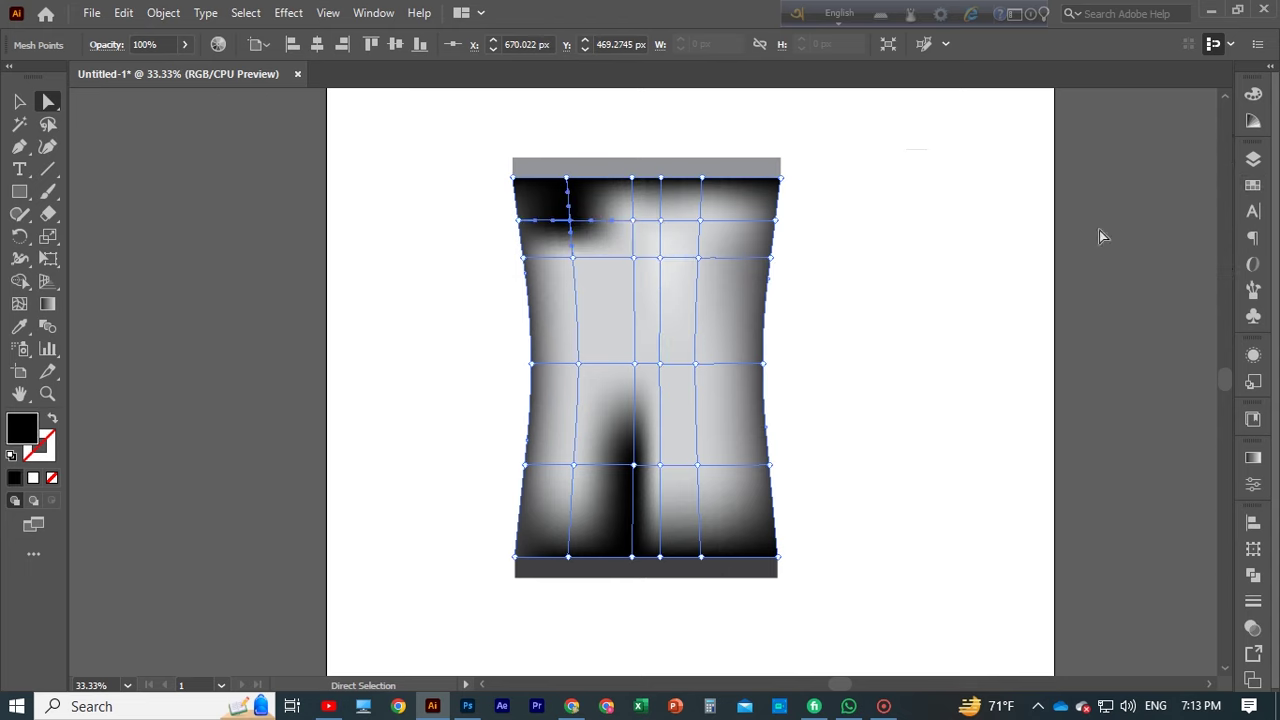
pyautogui.click(1256, 189)
pyautogui.click(1136, 240)
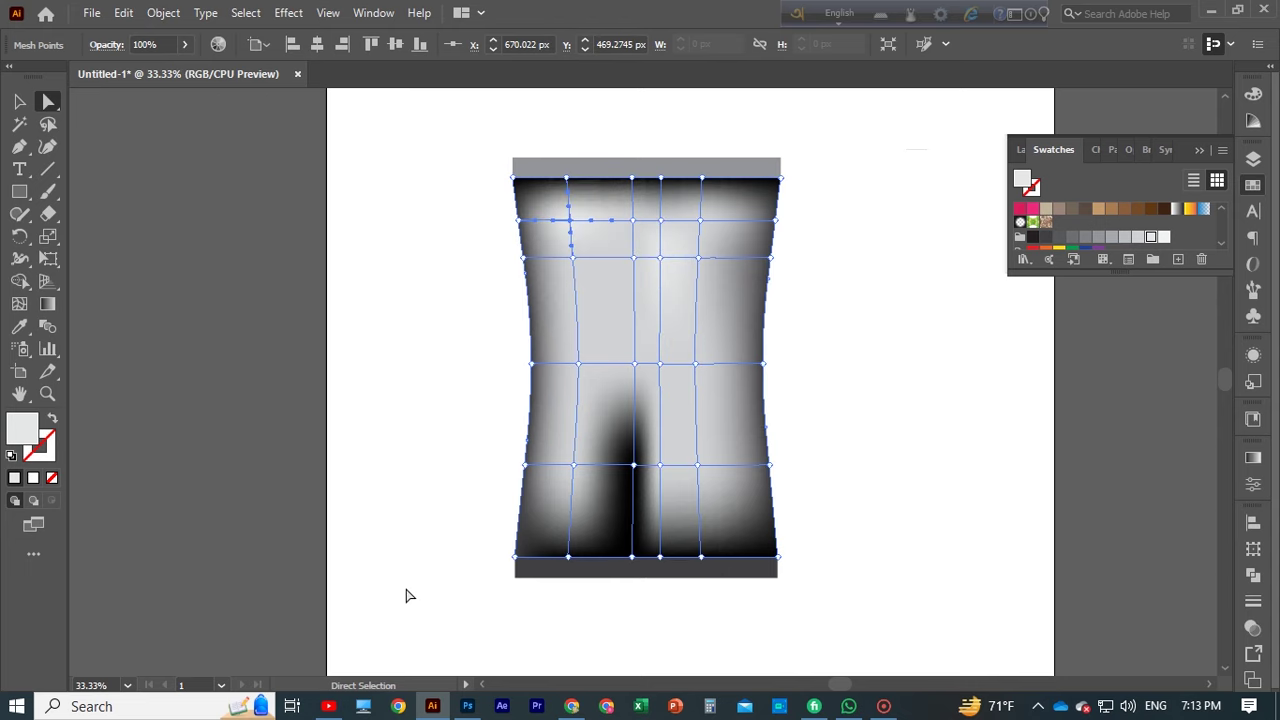
pyautogui.click(633, 465)
pyautogui.click(1253, 187)
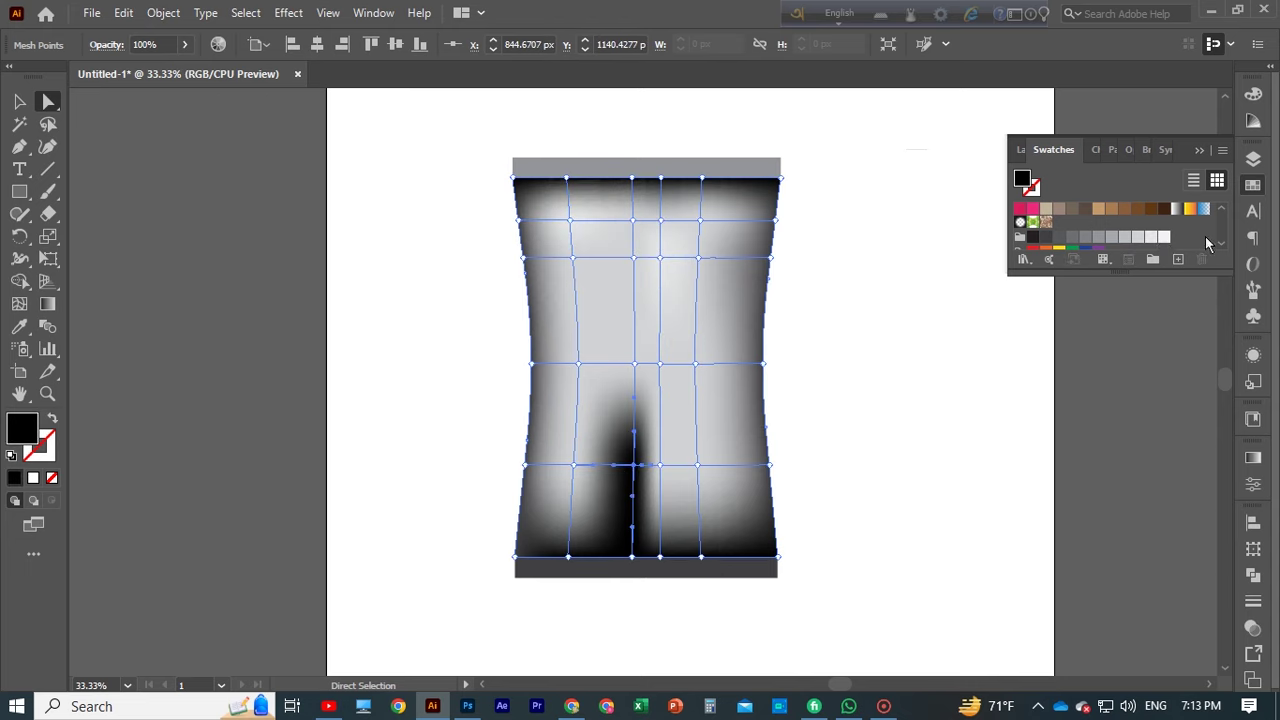
pyautogui.click(1164, 237)
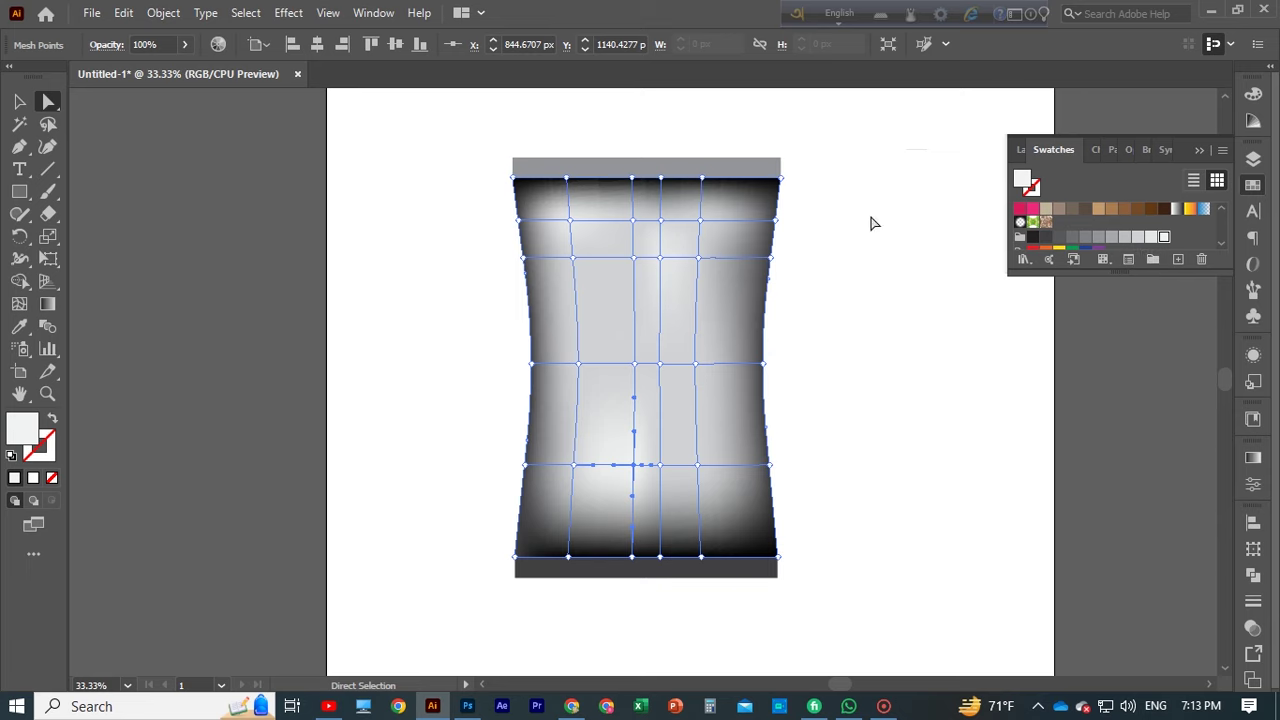
pyautogui.click(701, 177)
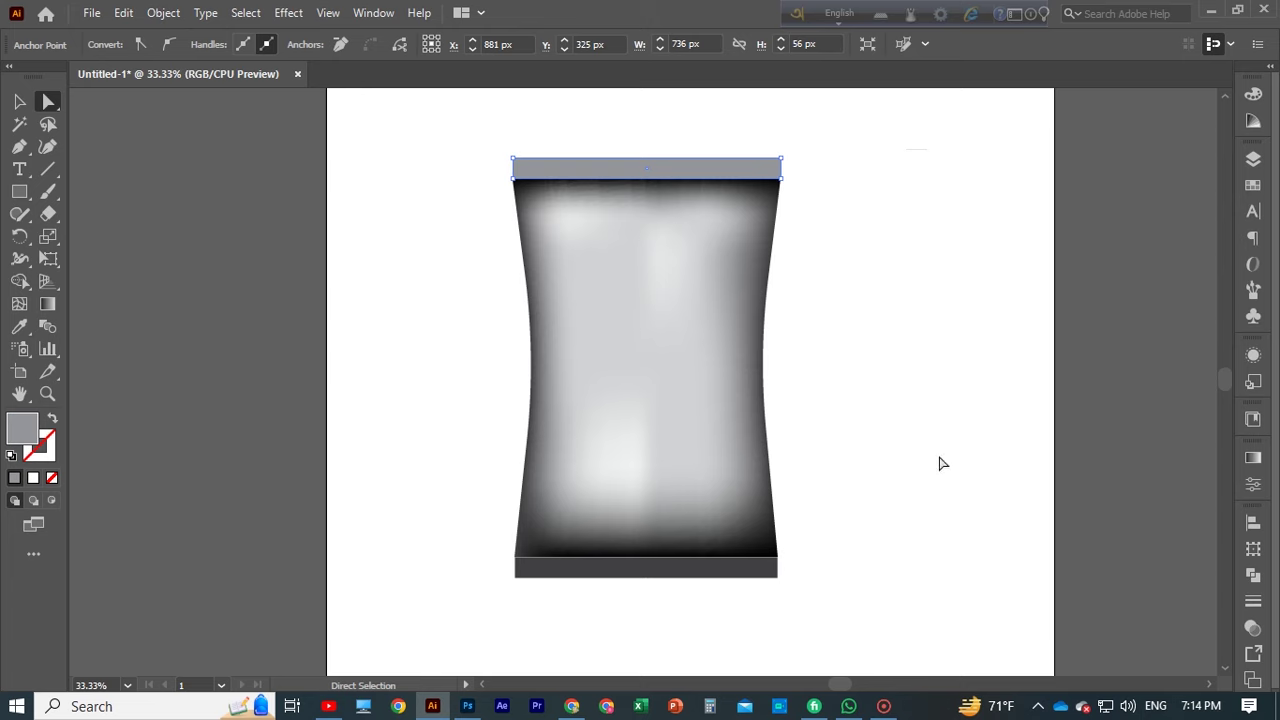
# Drag mesh points to curve the vertical mesh lines and warp the grid
pyautogui.scroll(1, 951, 451)
pyautogui.click(867, 395)
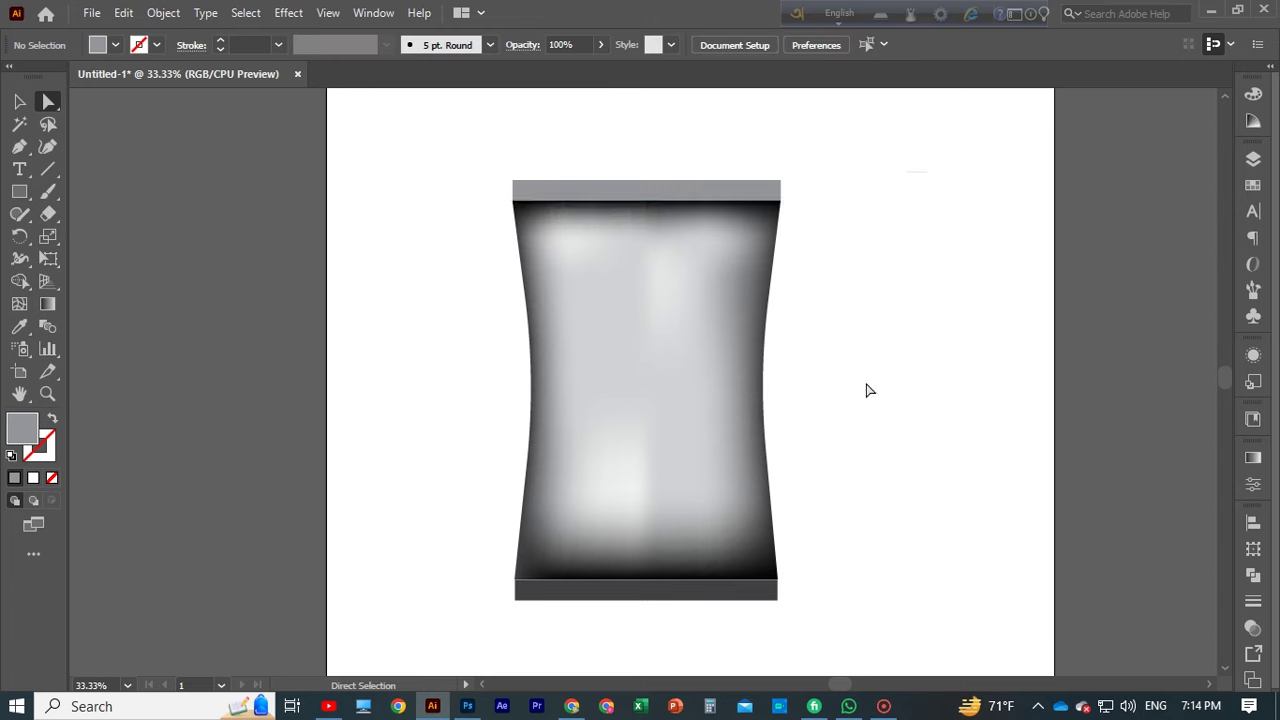
pyautogui.press('v')
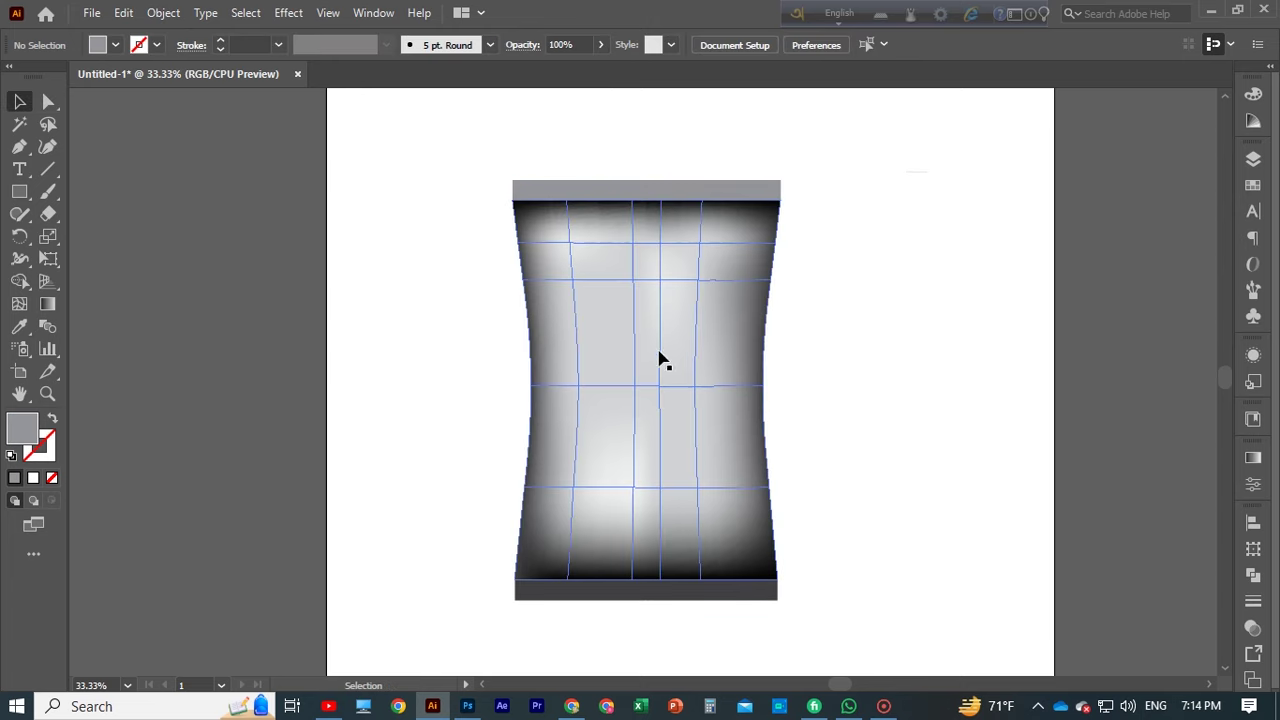
pyautogui.press('u')
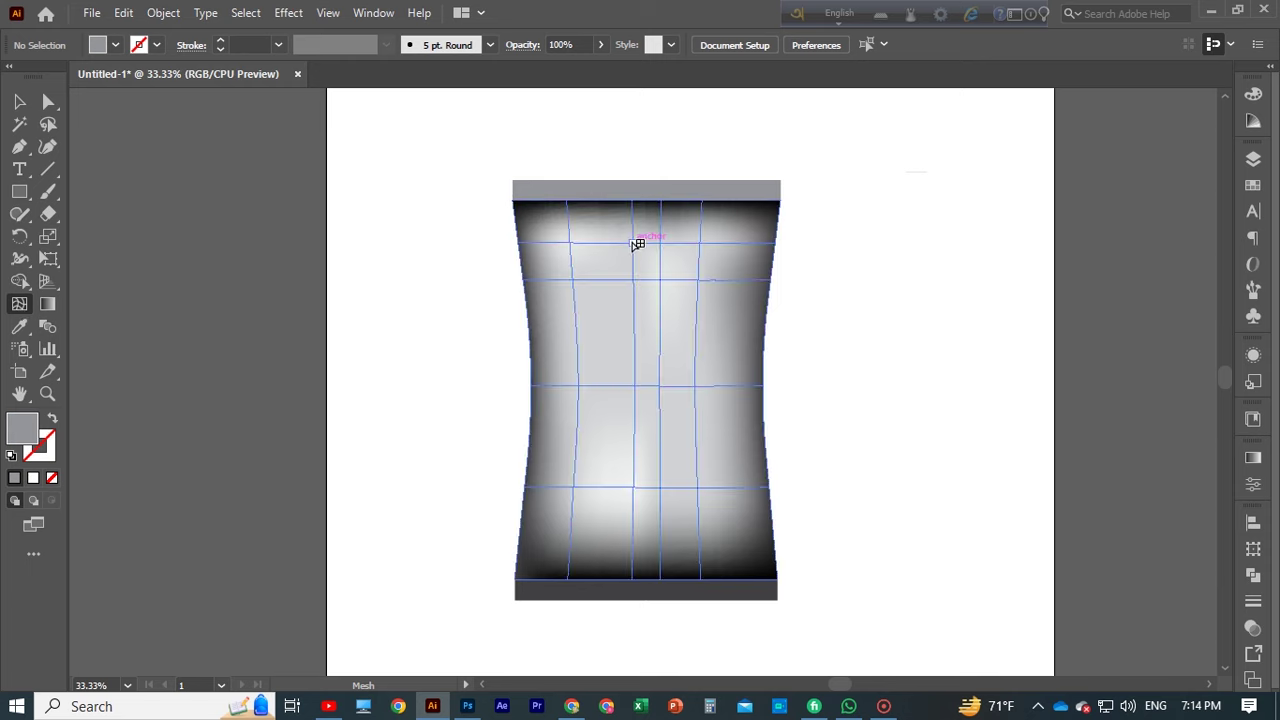
pyautogui.moveTo(637, 244); pyautogui.dragTo(629, 290)
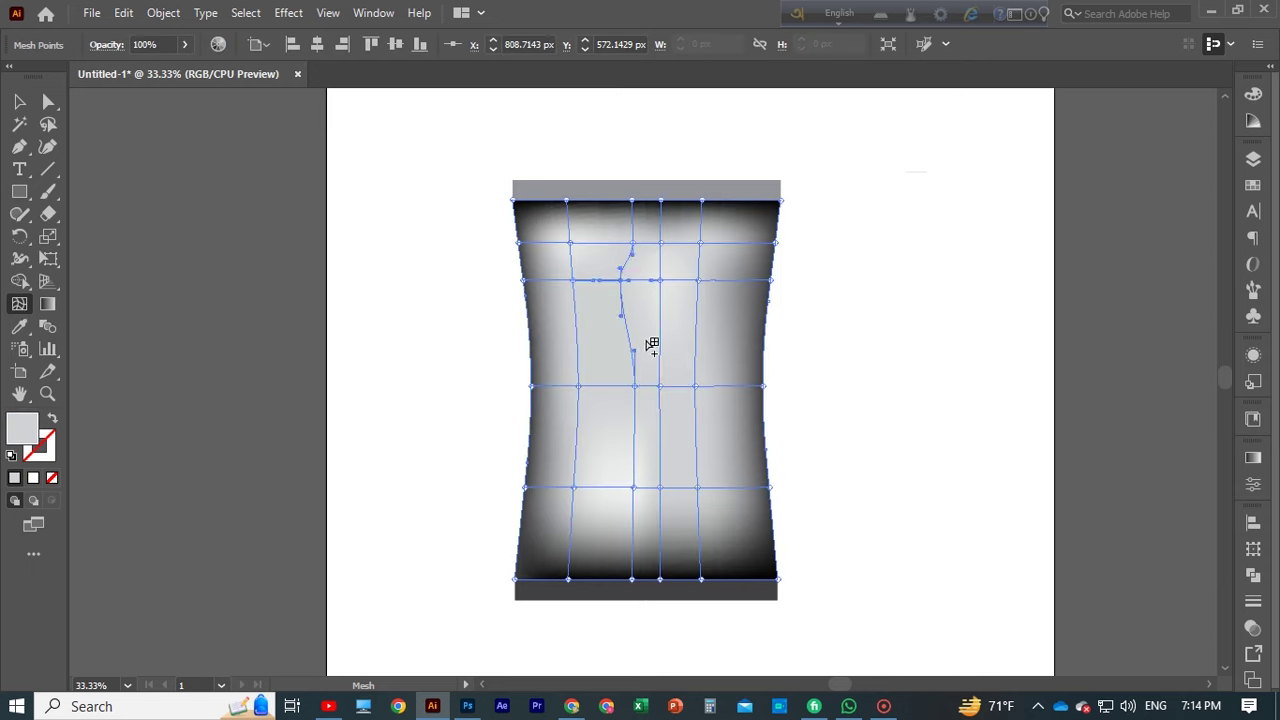
pyautogui.moveTo(664, 390)
pyautogui.mouseDown()
pyautogui.moveTo(667, 377)
pyautogui.moveTo(590, 393)
pyautogui.mouseUp()
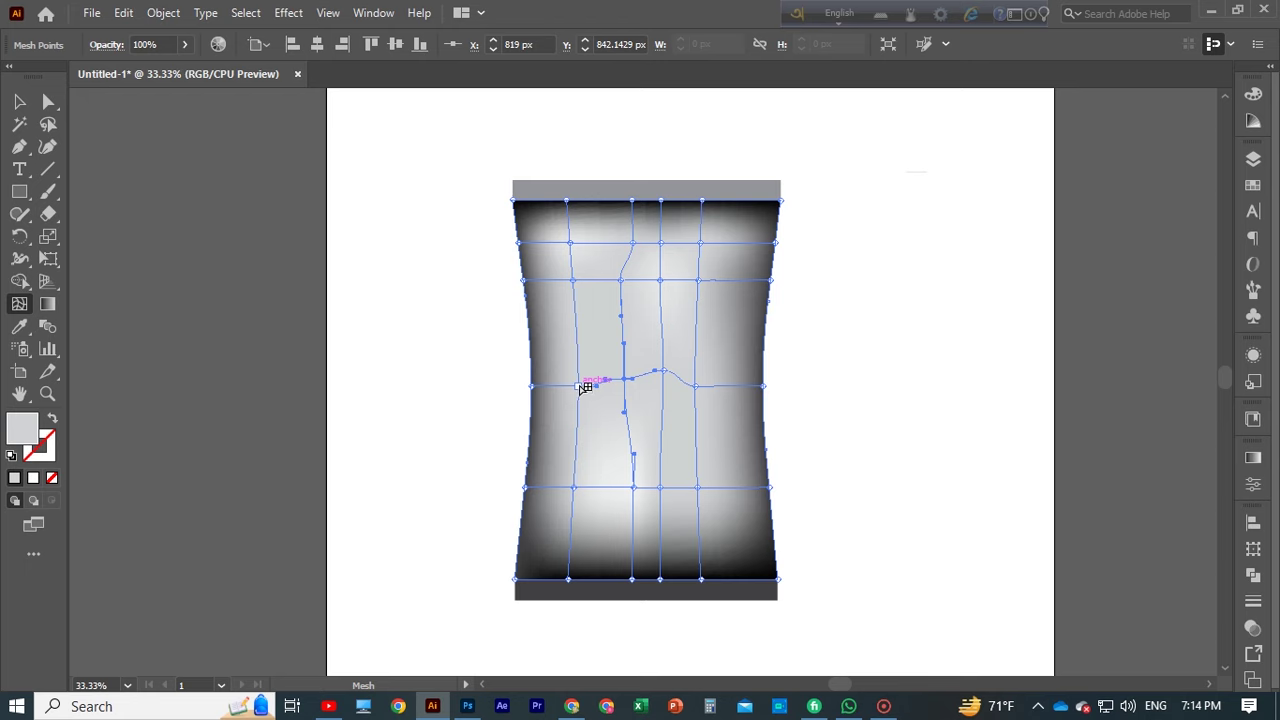
pyautogui.moveTo(700, 281); pyautogui.dragTo(702, 289)
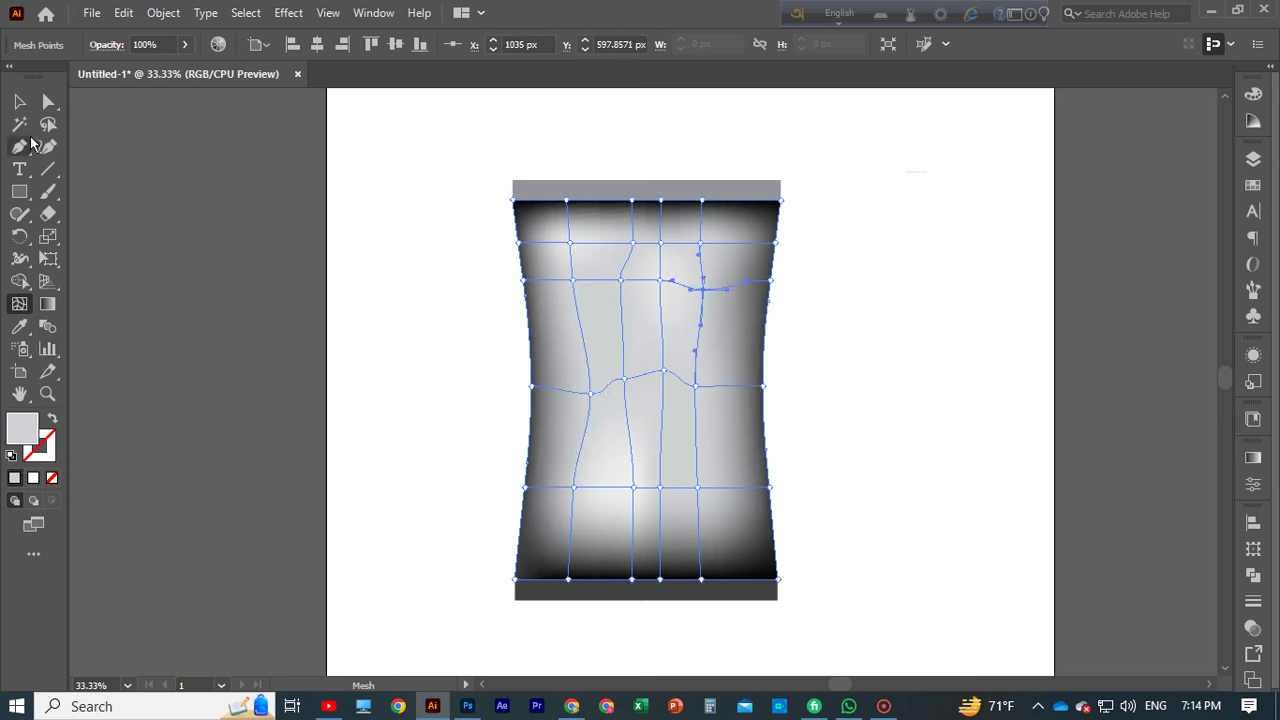
# Test a grey swatch on the left-middle mesh point, then undo it
pyautogui.click(48, 101)
pyautogui.click(591, 395)
pyautogui.click(1253, 159)
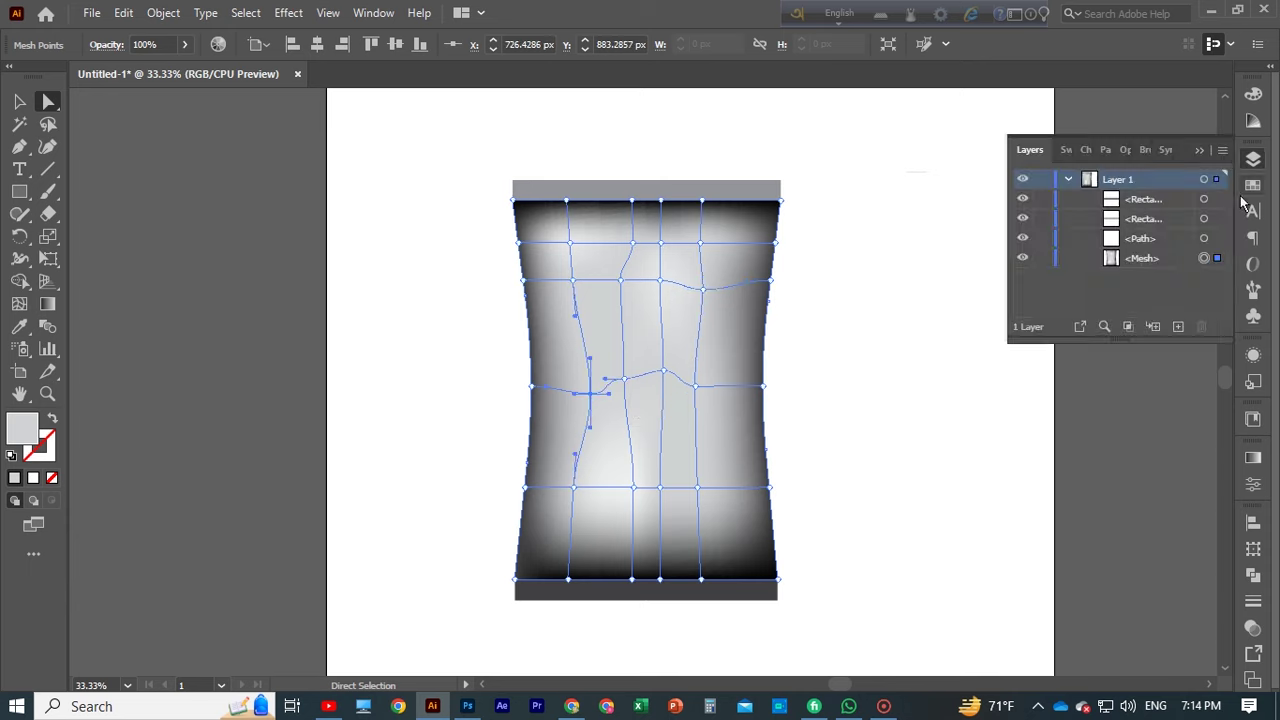
pyautogui.click(1222, 151)
pyautogui.click(1253, 158)
pyautogui.click(1253, 158)
pyautogui.click(1253, 184)
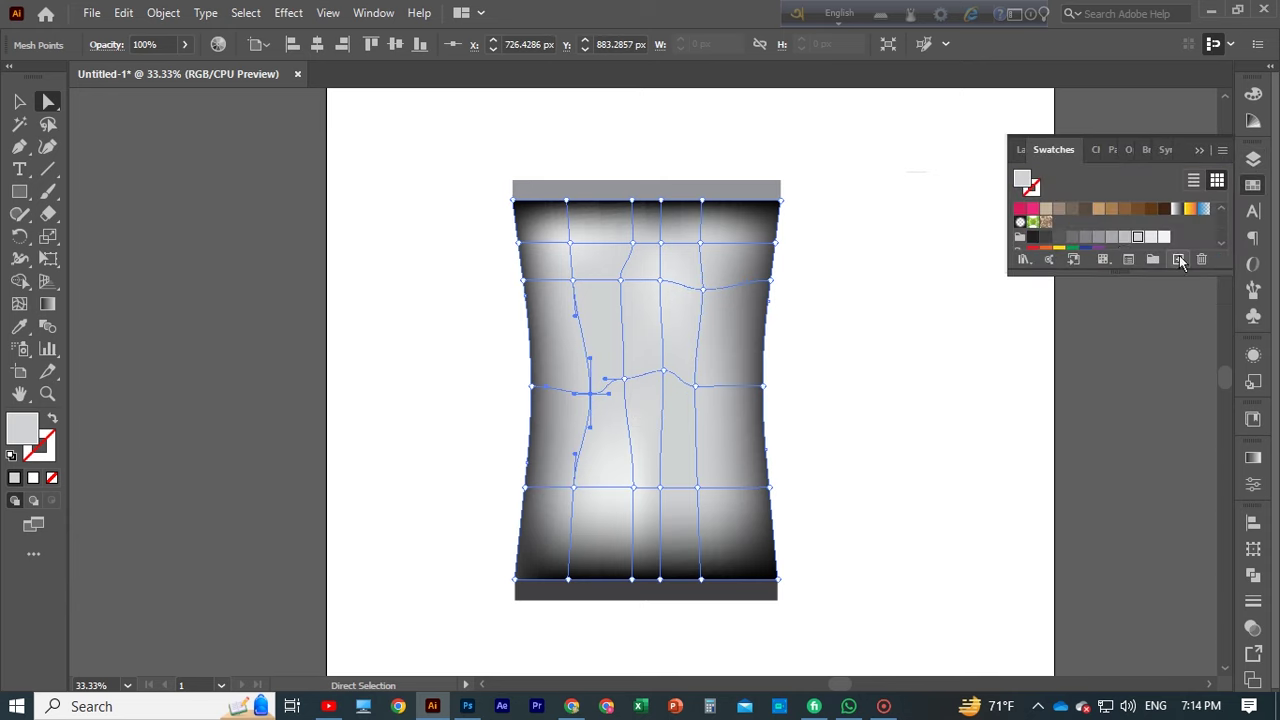
pyautogui.click(1083, 243)
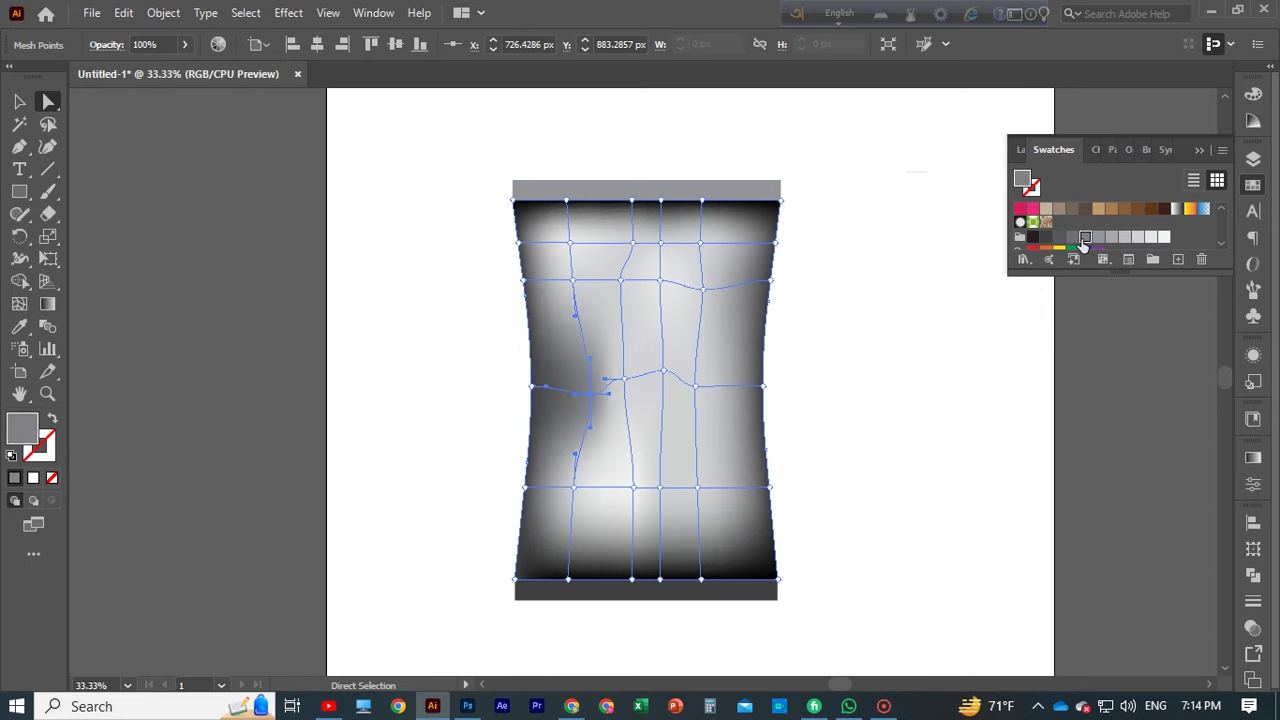
pyautogui.hotkey('ctrl', 'z')
# Darken the centre and upper-left mesh points with dark grey and K=70 grey
pyautogui.click(662, 372)
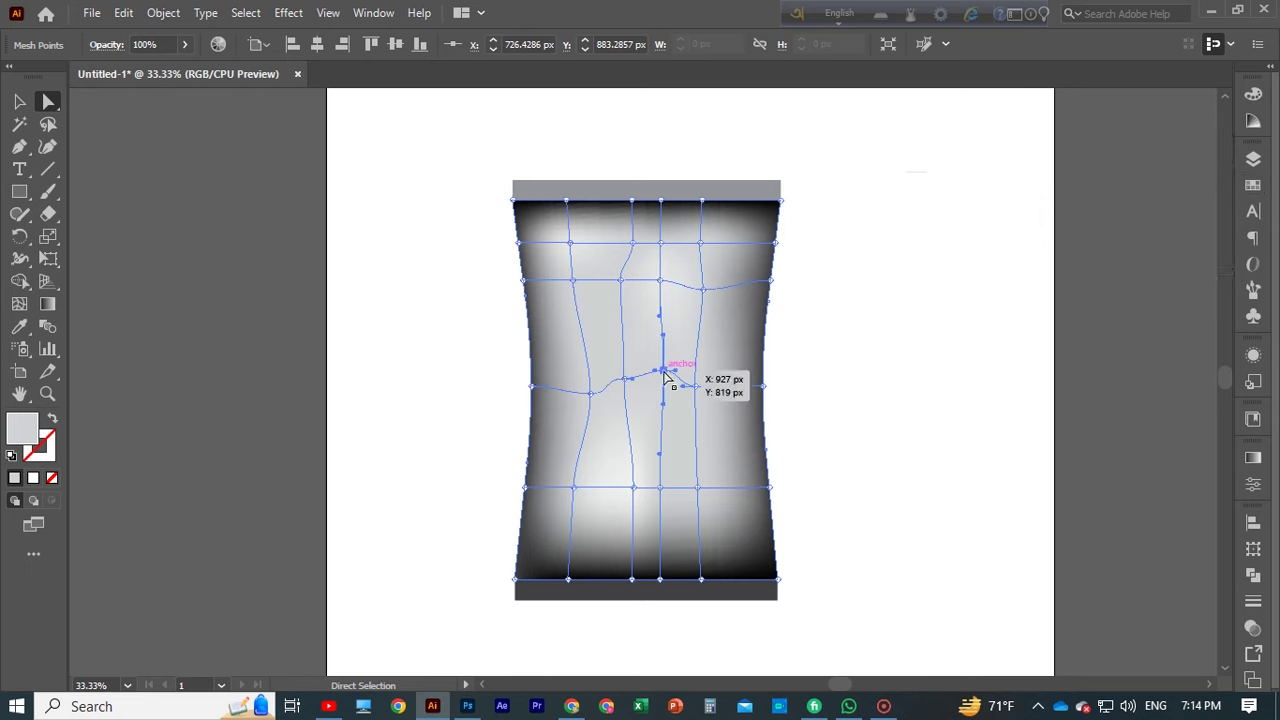
pyautogui.click(1253, 184)
pyautogui.click(1085, 238)
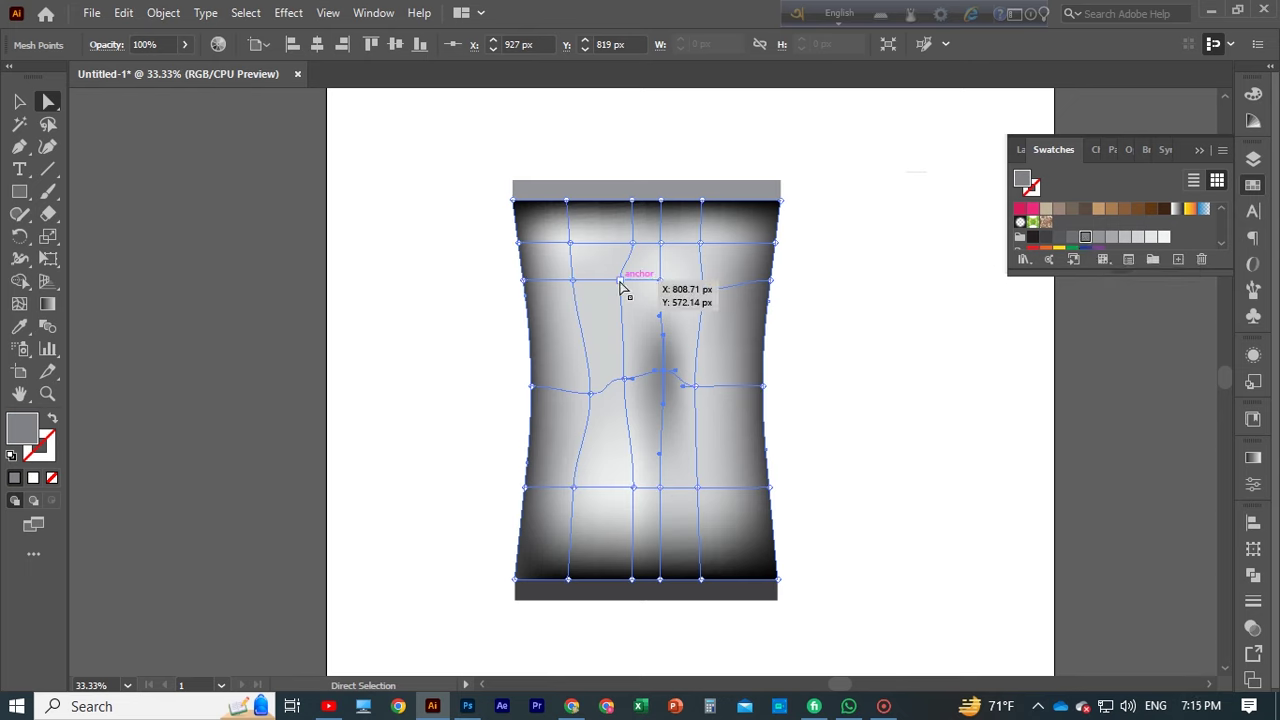
pyautogui.click(620, 287)
pyautogui.click(1253, 184)
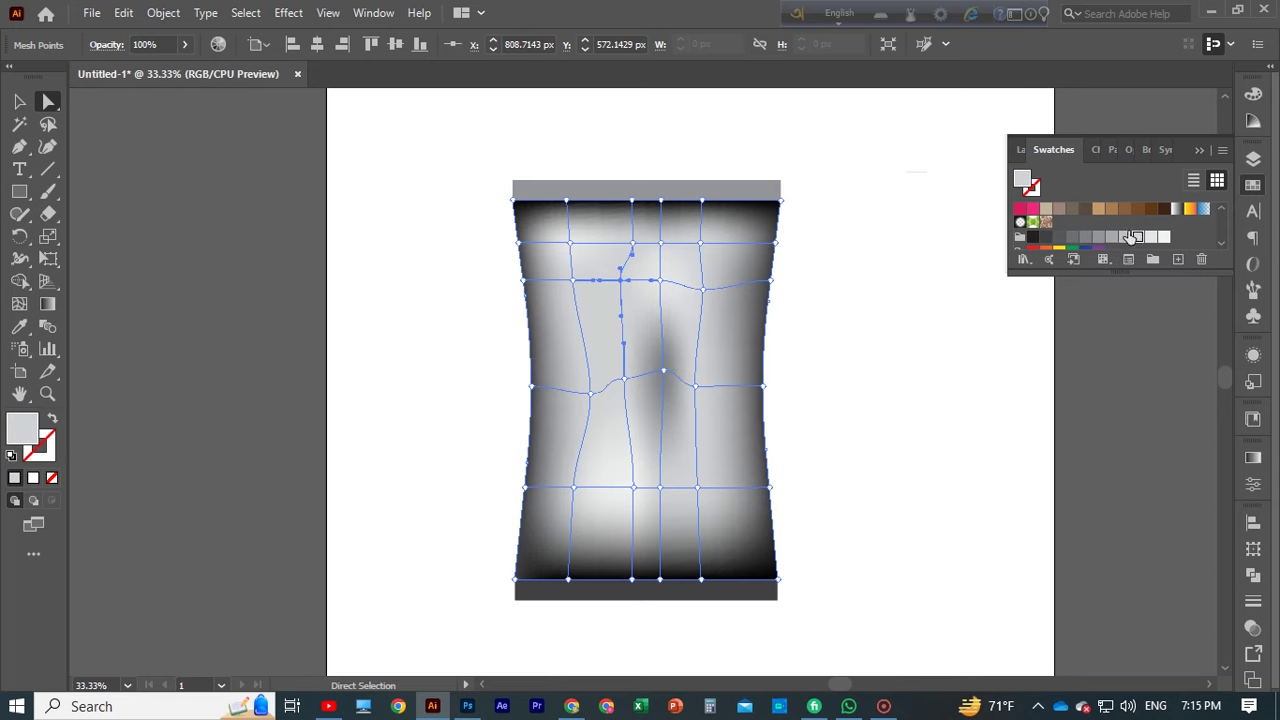
pyautogui.click(1071, 236)
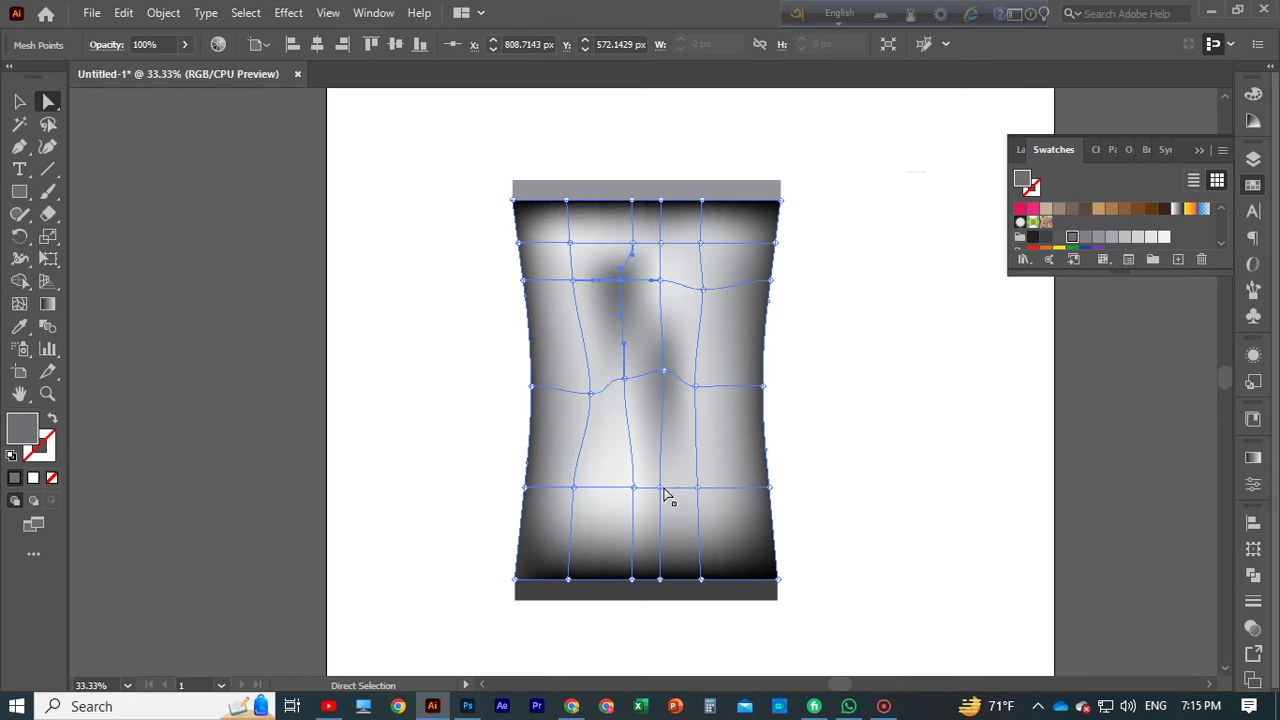
pyautogui.click(659, 487)
pyautogui.click(1252, 185)
pyautogui.click(1073, 237)
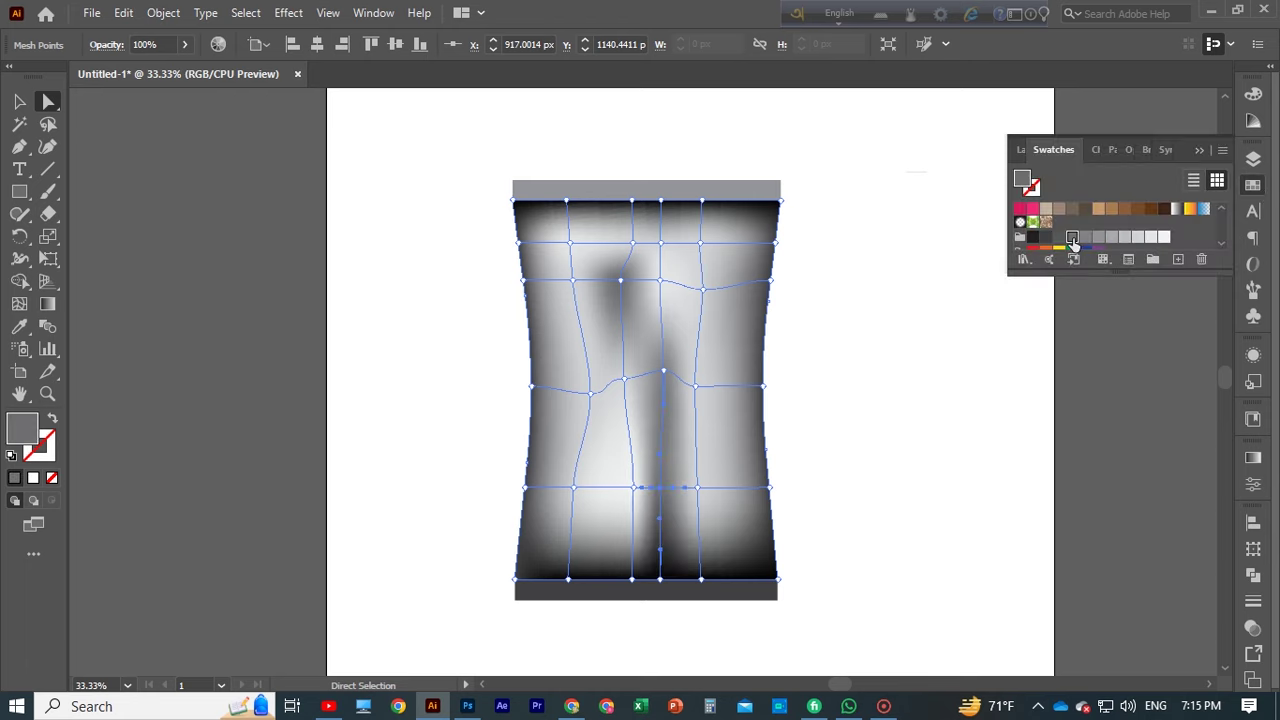
pyautogui.hotkey('ctrl', 'z')
# Nudge a left-middle mesh point, trying and undoing dark grey and K=60 grey fills
pyautogui.click(590, 393)
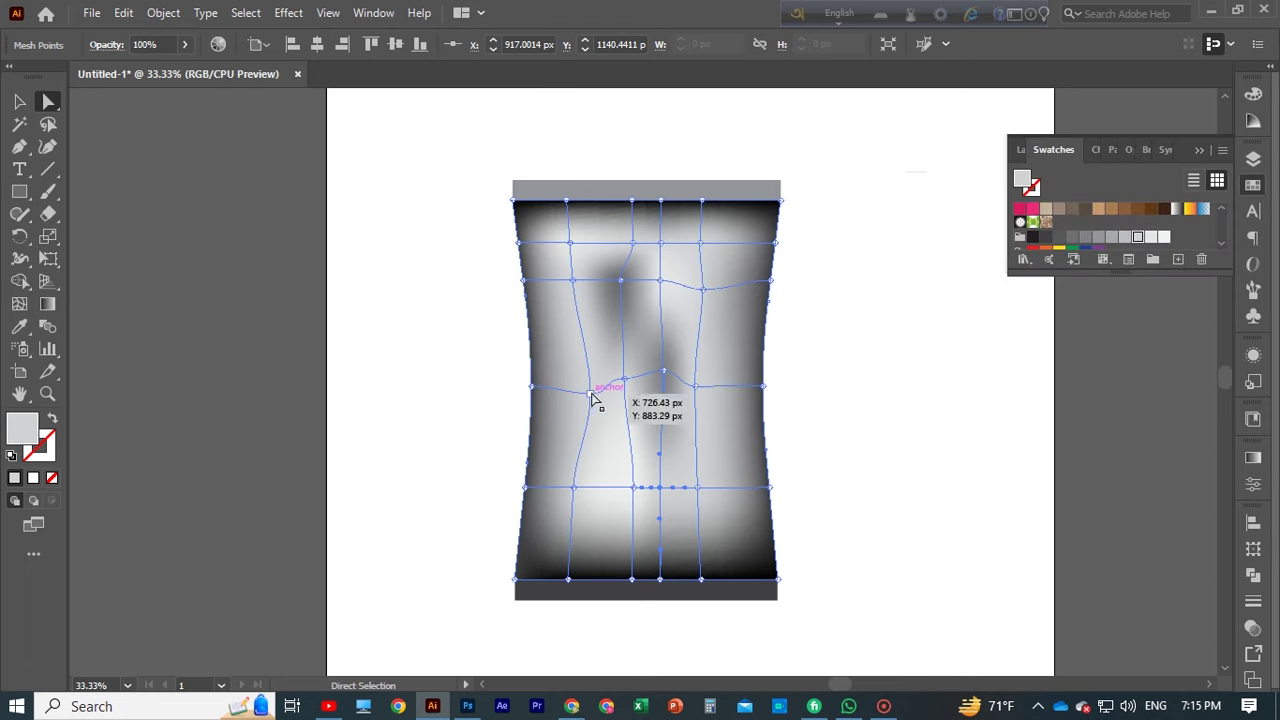
pyautogui.click(1253, 158)
pyautogui.click(1257, 161)
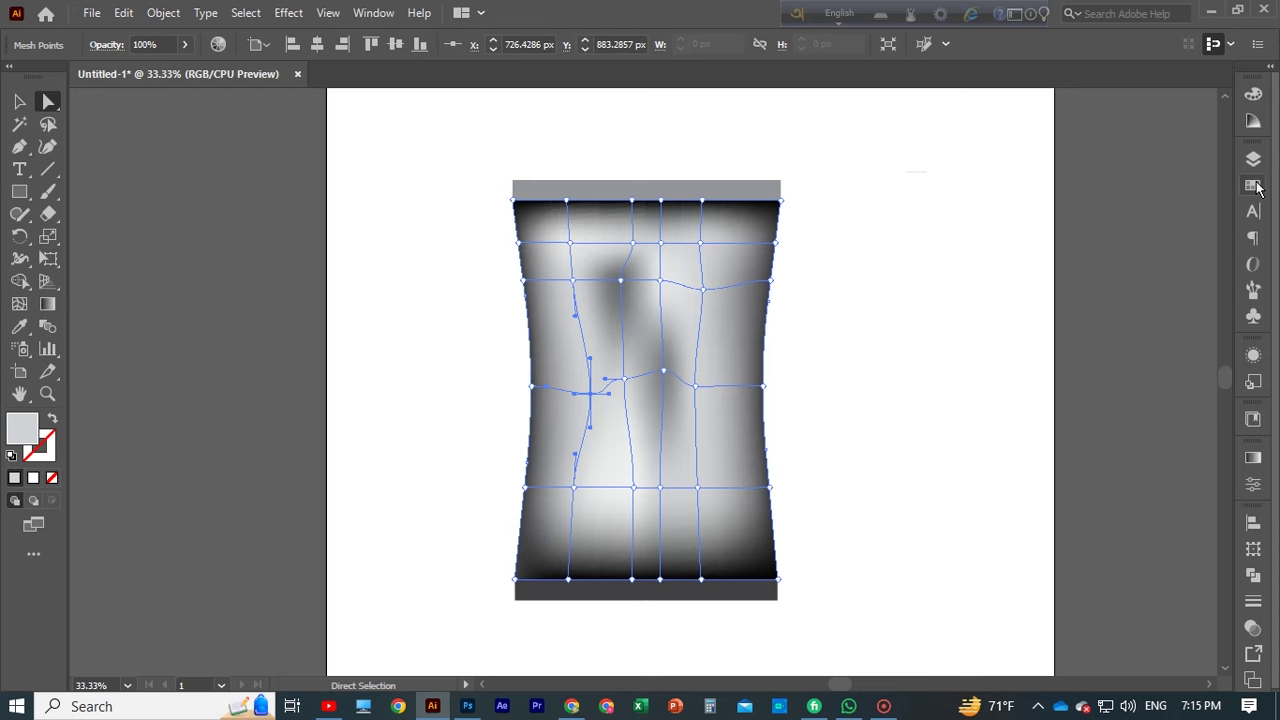
pyautogui.click(1256, 186)
pyautogui.click(1048, 240)
pyautogui.hotkey('ctrl', 'z')
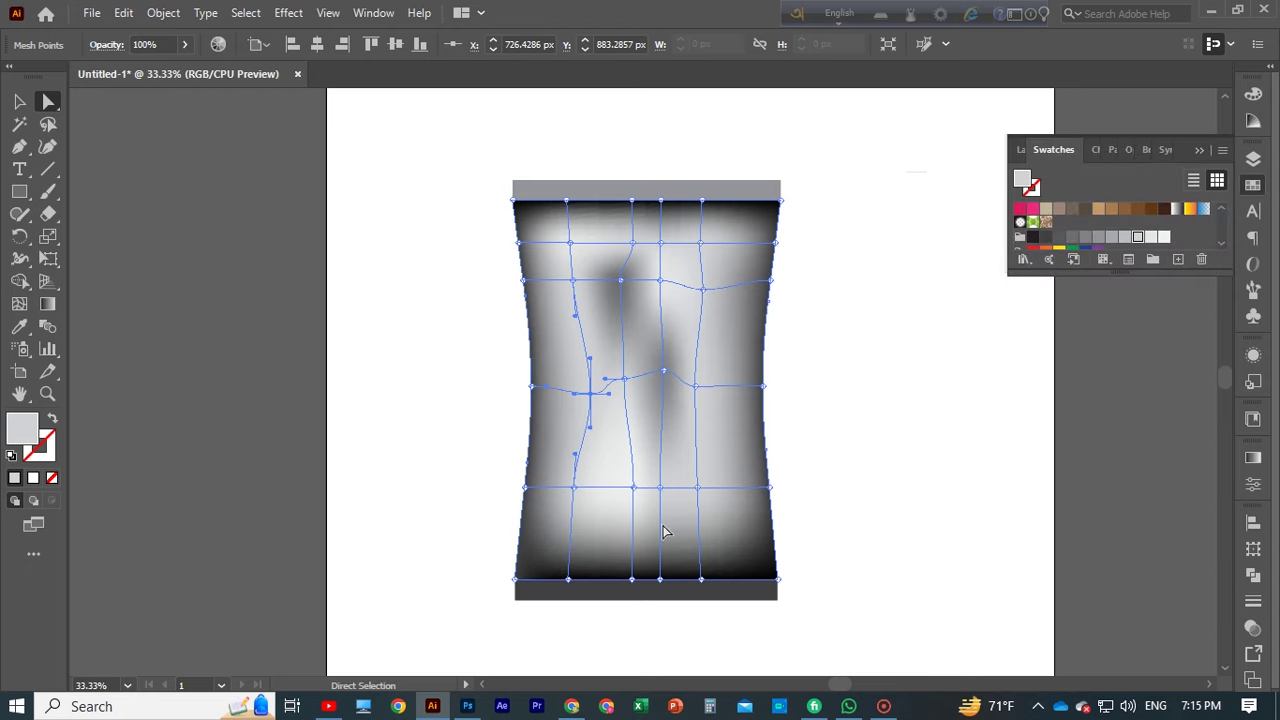
pyautogui.moveTo(628, 410); pyautogui.dragTo(629, 389)
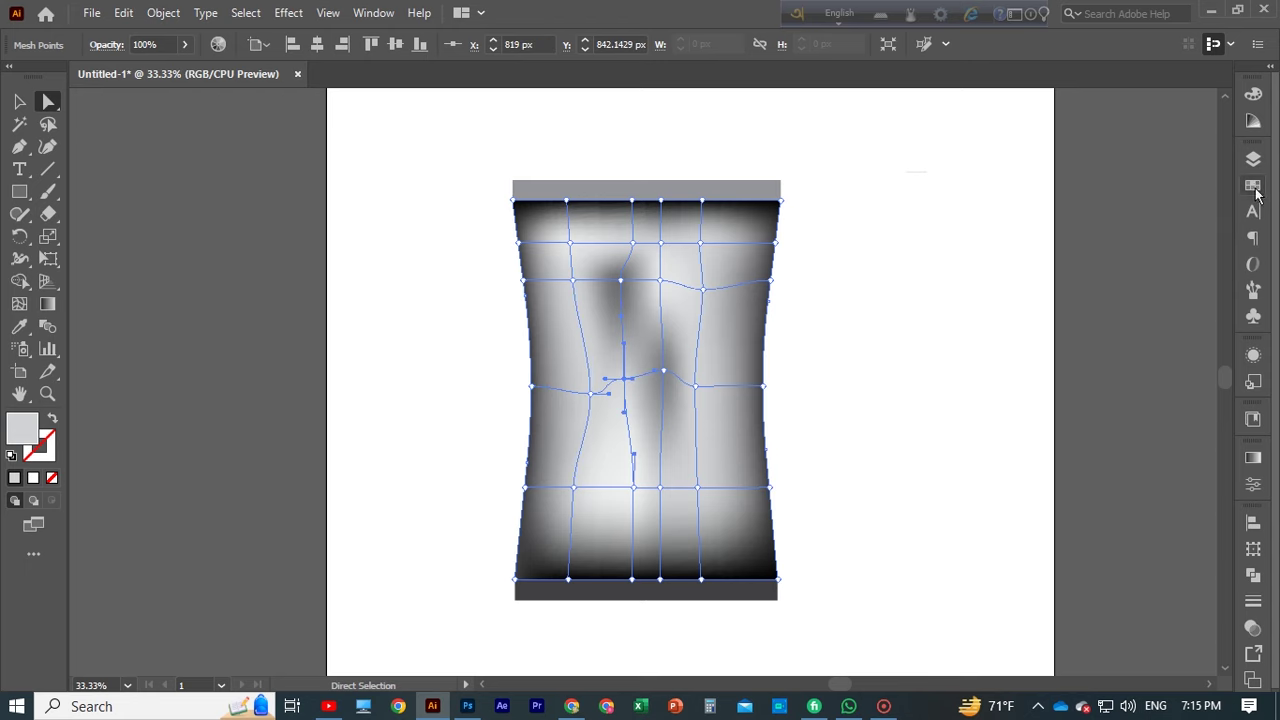
pyautogui.click(1253, 185)
pyautogui.click(1086, 239)
pyautogui.hotkey('ctrl', 'z')
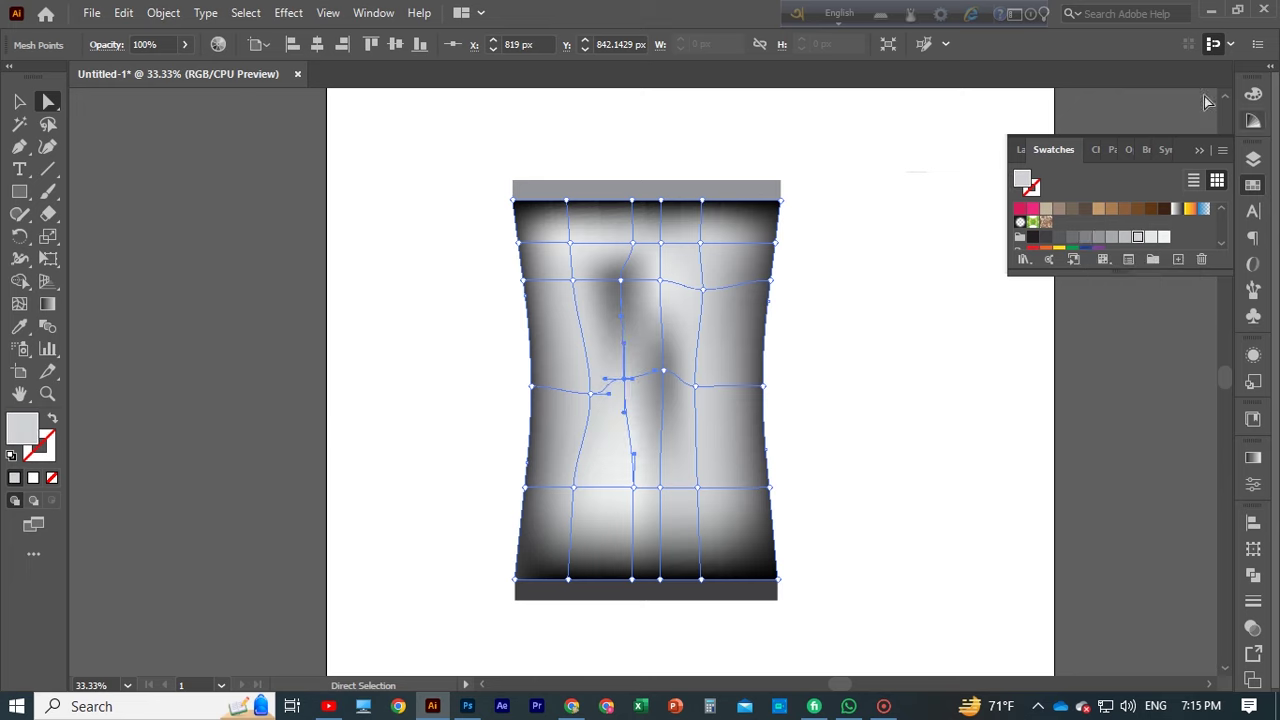
pyautogui.click(1199, 149)
pyautogui.click(1113, 184)
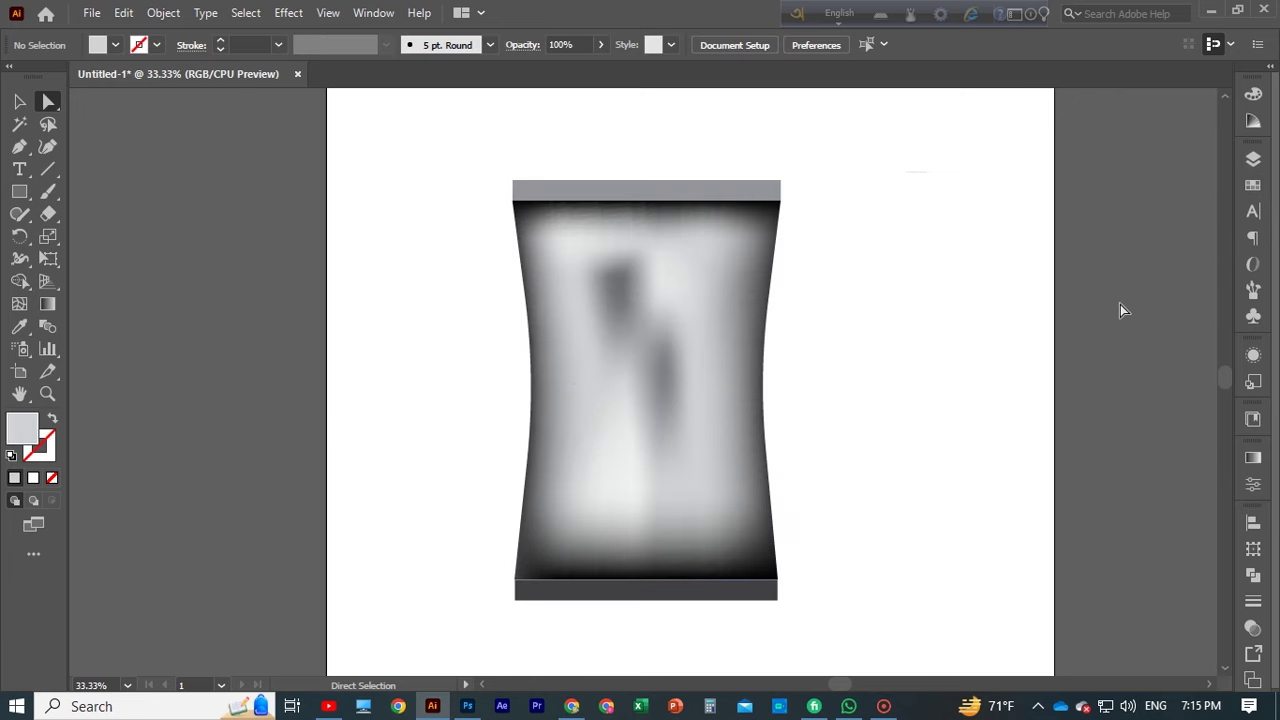
# Drag five more mesh points to sweep the dark creases diagonally across the body
pyautogui.moveTo(665, 366); pyautogui.dragTo(645, 357)
pyautogui.moveTo(621, 285); pyautogui.dragTo(561, 308)
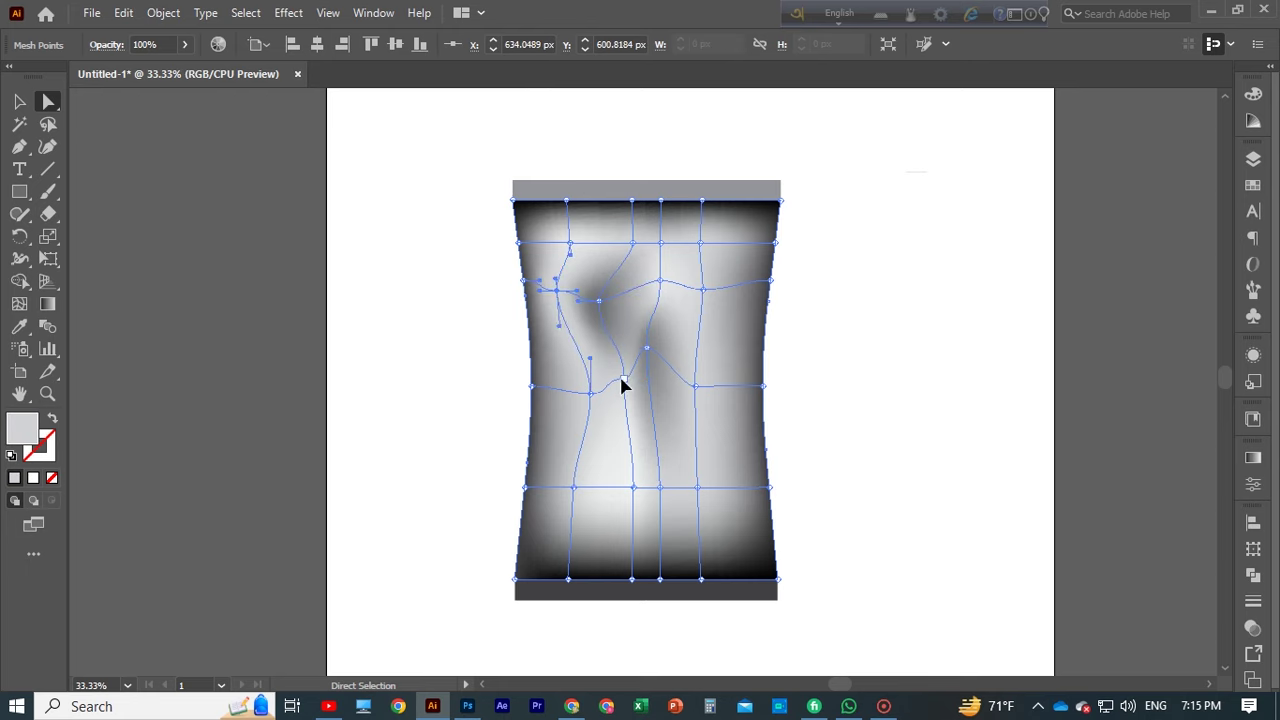
pyautogui.moveTo(622, 386); pyautogui.dragTo(614, 382)
pyautogui.moveTo(698, 388); pyautogui.dragTo(714, 366)
pyautogui.moveTo(631, 494); pyautogui.dragTo(675, 458)
# Deselect, zoom to 100% and select the grey top seal rectangle
pyautogui.press('v')
pyautogui.click(405, 256)
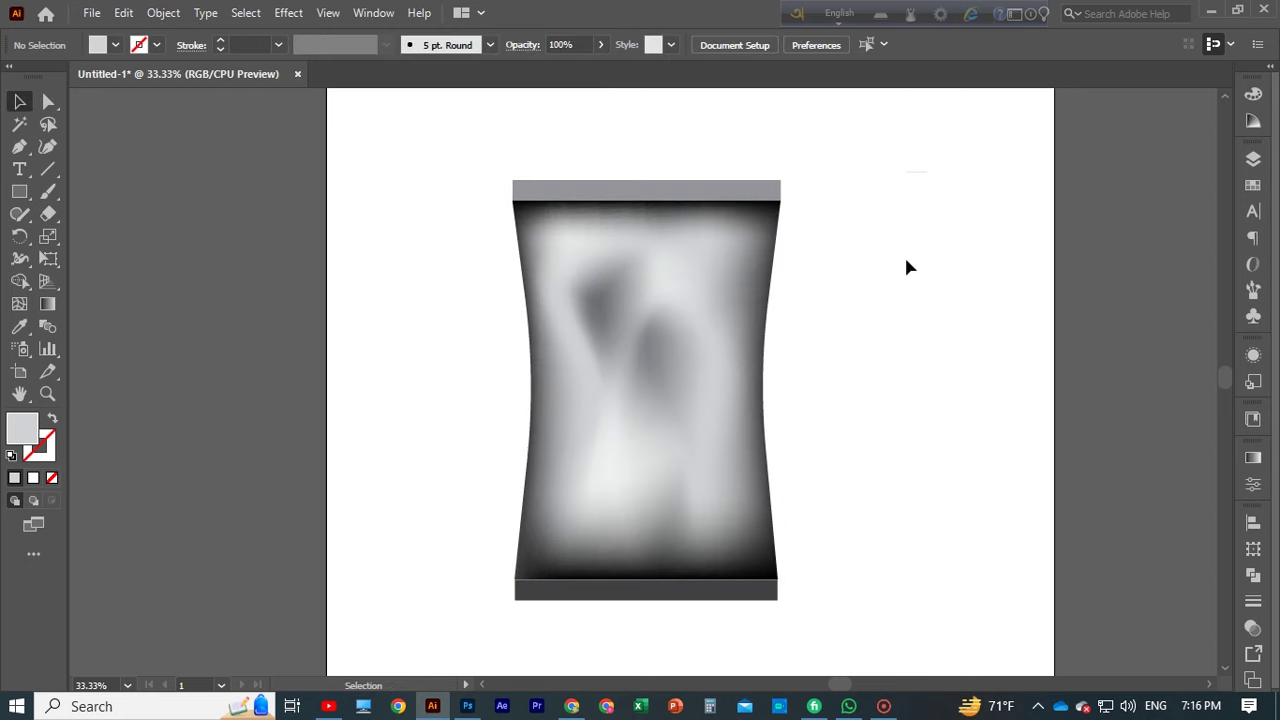
pyautogui.scroll(1, 523, 451)
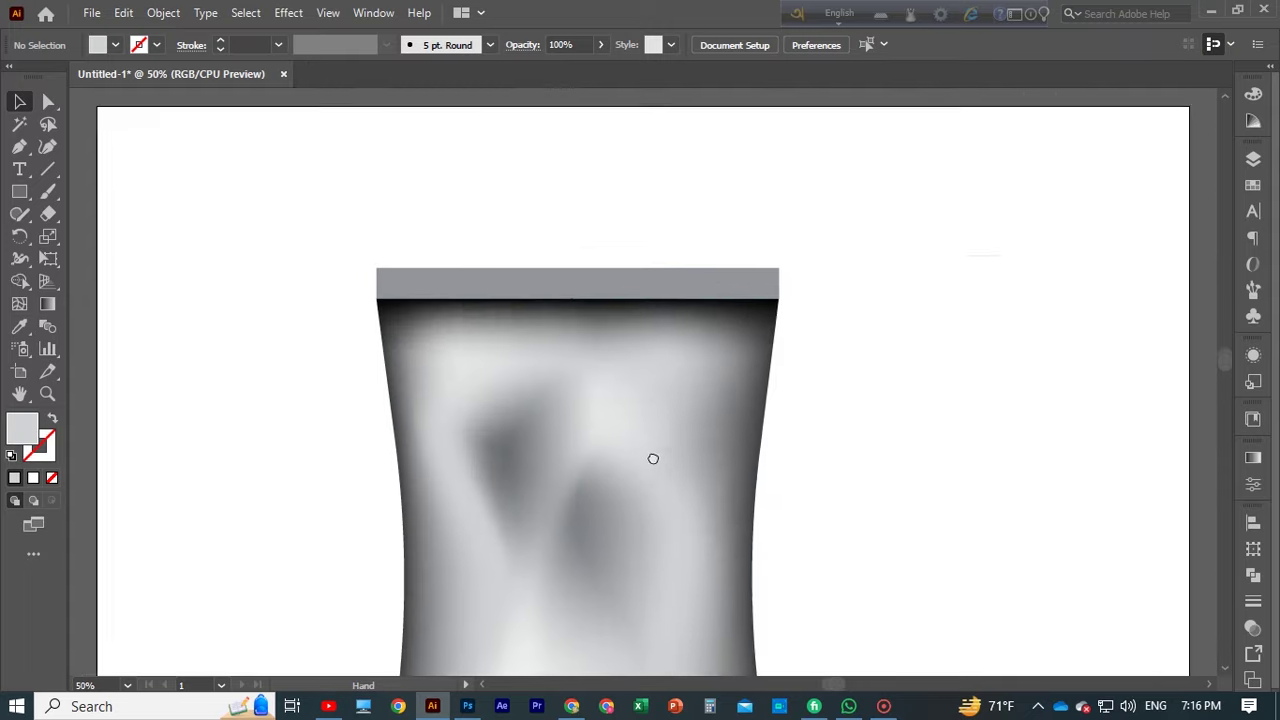
pyautogui.hotkey('ctrl', '1')
pyautogui.click(472, 428)
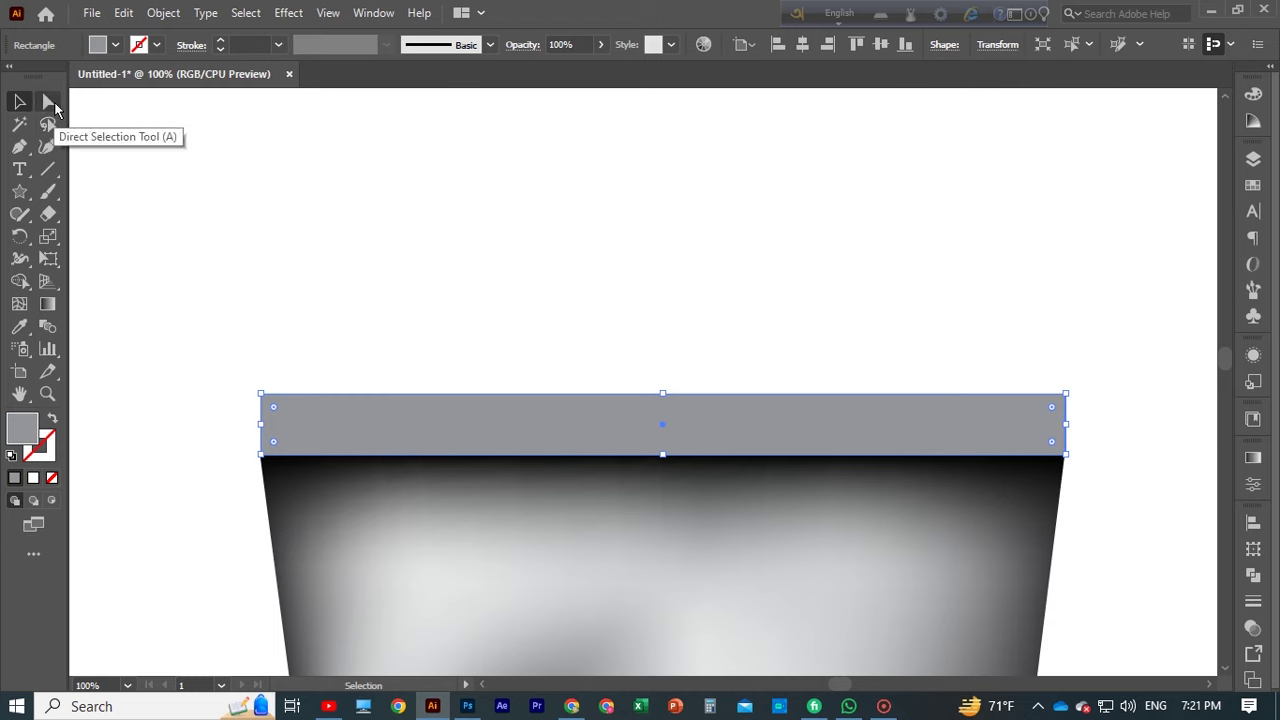
# Add fourteen evenly spaced anchor points across the grey seal strip's top edge, then select the first
pyautogui.click(48, 101)
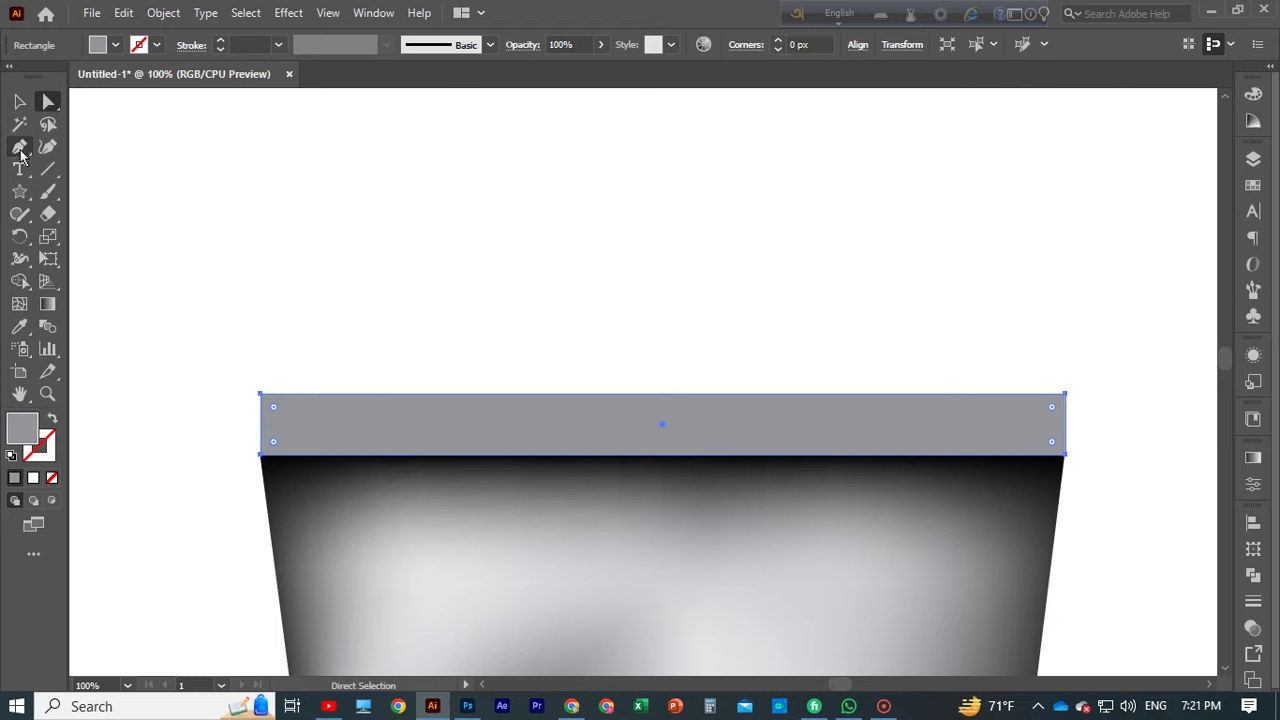
pyautogui.click(19, 146)
pyautogui.click(291, 394)
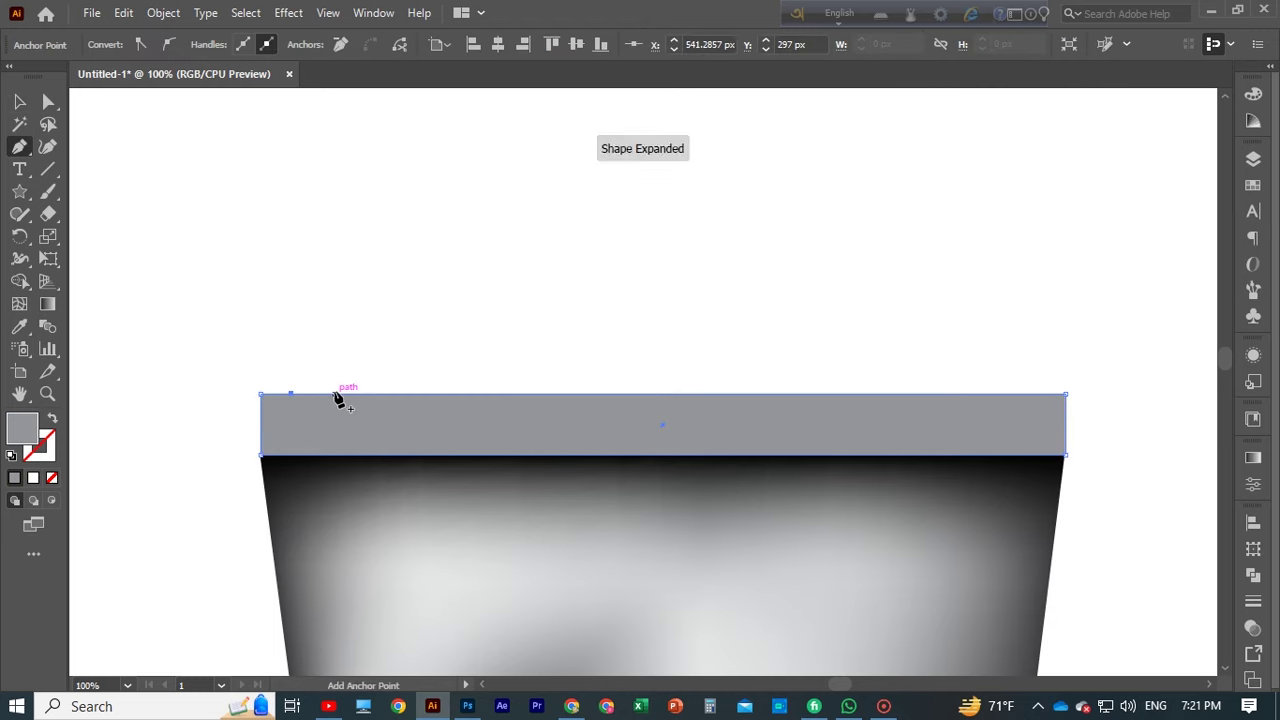
pyautogui.click(325, 394)
pyautogui.click(396, 394)
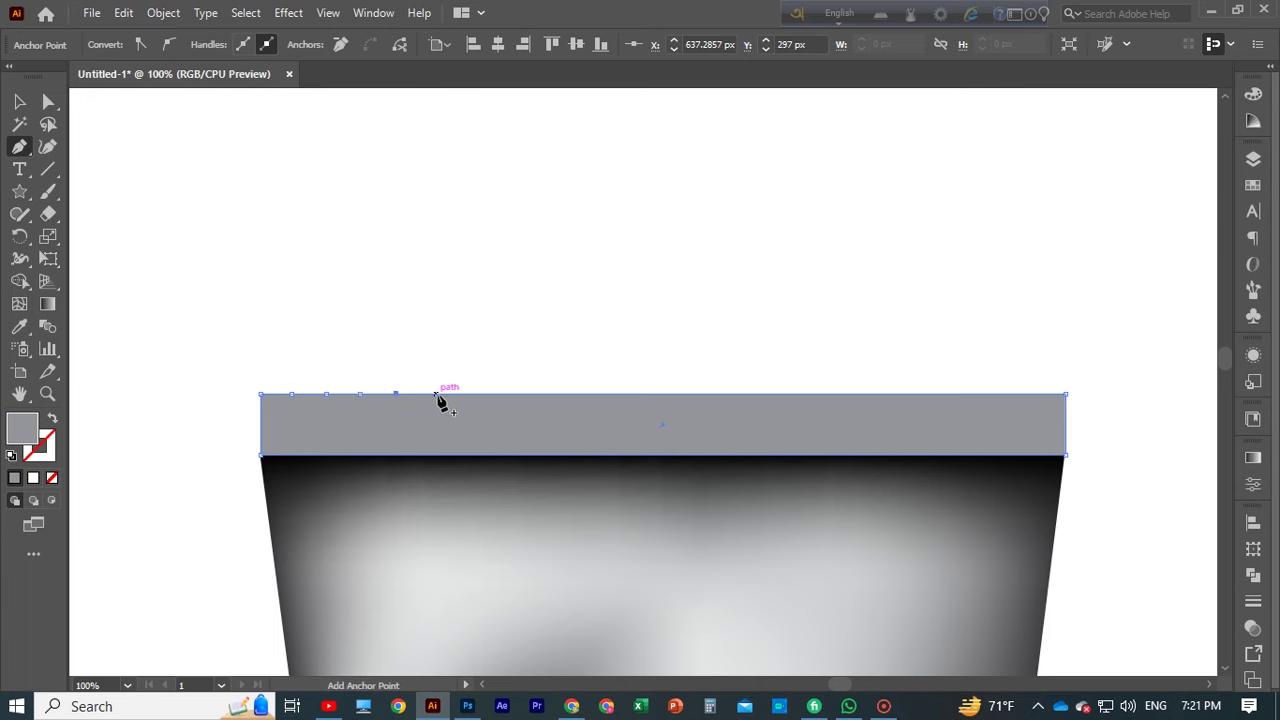
pyautogui.click(481, 394)
pyautogui.click(523, 394)
pyautogui.click(564, 394)
pyautogui.click(609, 394)
pyautogui.click(649, 394)
pyautogui.click(725, 394)
pyautogui.click(767, 394)
pyautogui.click(807, 394)
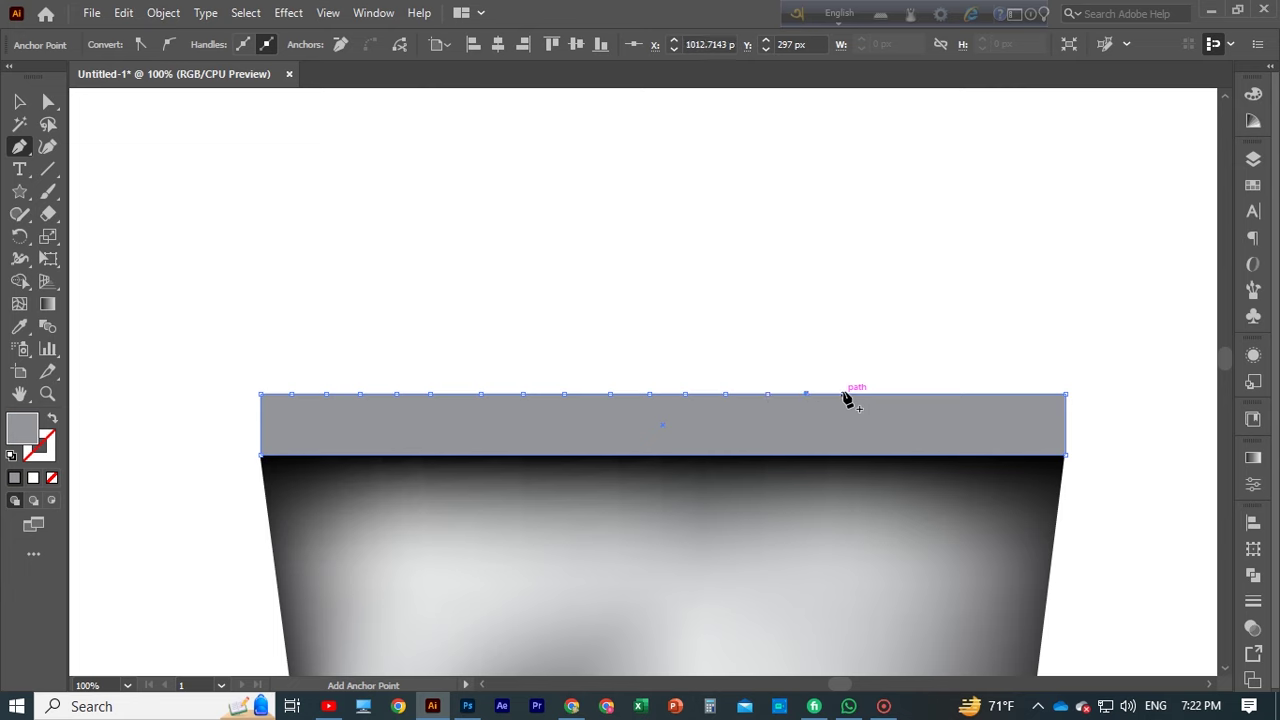
pyautogui.click(886, 394)
pyautogui.click(916, 394)
pyautogui.click(988, 394)
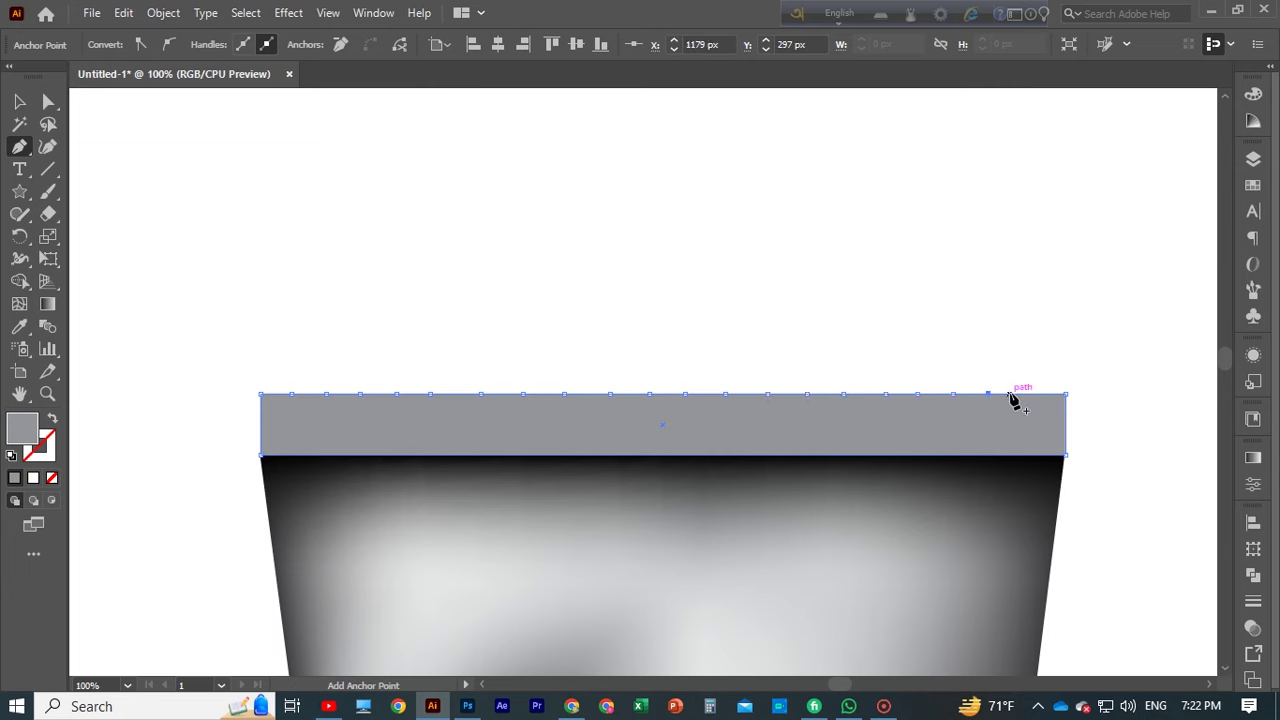
pyautogui.click(48, 101)
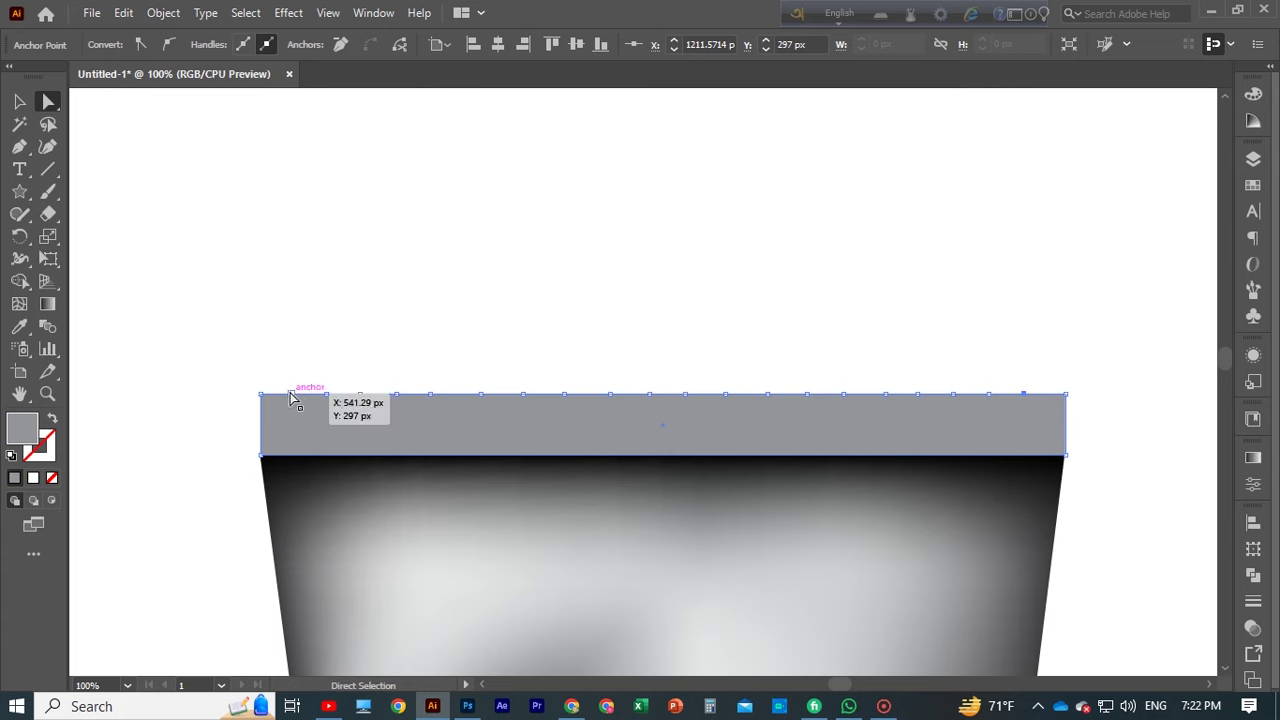
pyautogui.click(292, 395)
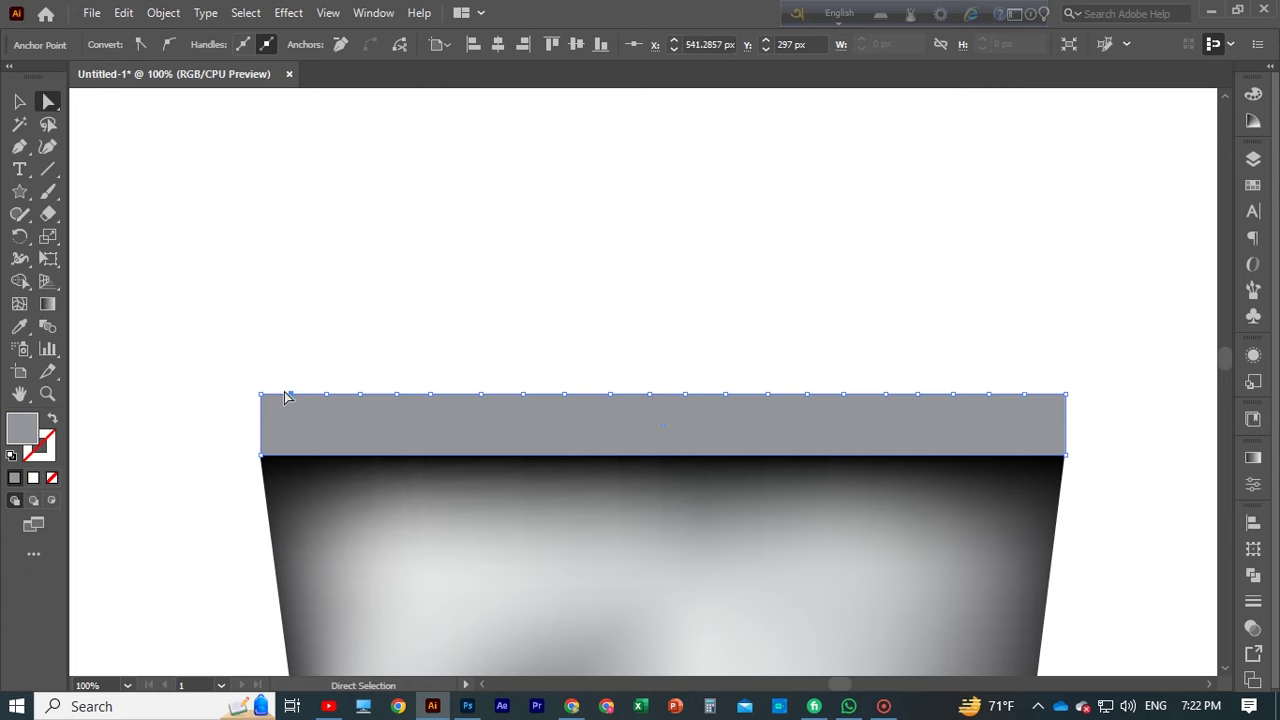
# Drag nine top-edge anchors down about 25-30 px into V notches across the strip
pyautogui.moveTo(285, 395)
pyautogui.mouseDown()
pyautogui.moveTo(296, 418)
pyautogui.moveTo(360, 430)
pyautogui.mouseUp()
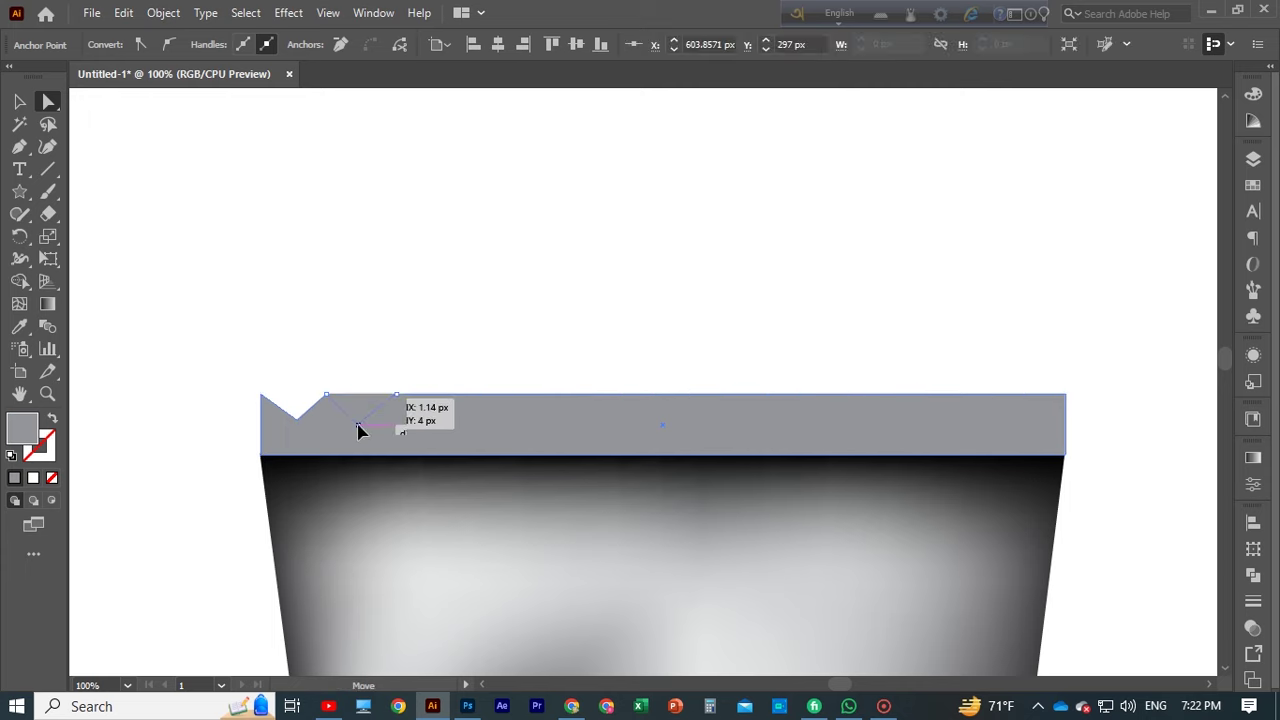
pyautogui.moveTo(433, 396); pyautogui.dragTo(432, 425)
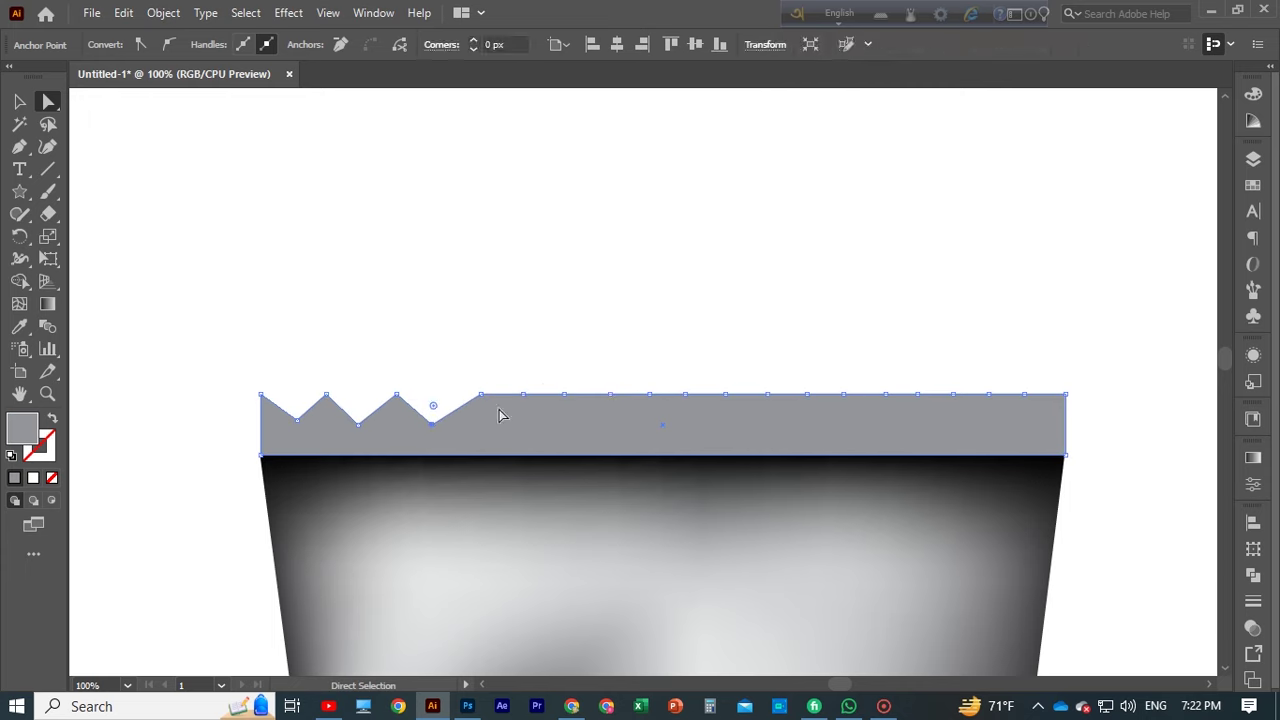
pyautogui.moveTo(528, 398); pyautogui.dragTo(518, 425)
pyautogui.moveTo(610, 397); pyautogui.dragTo(612, 425)
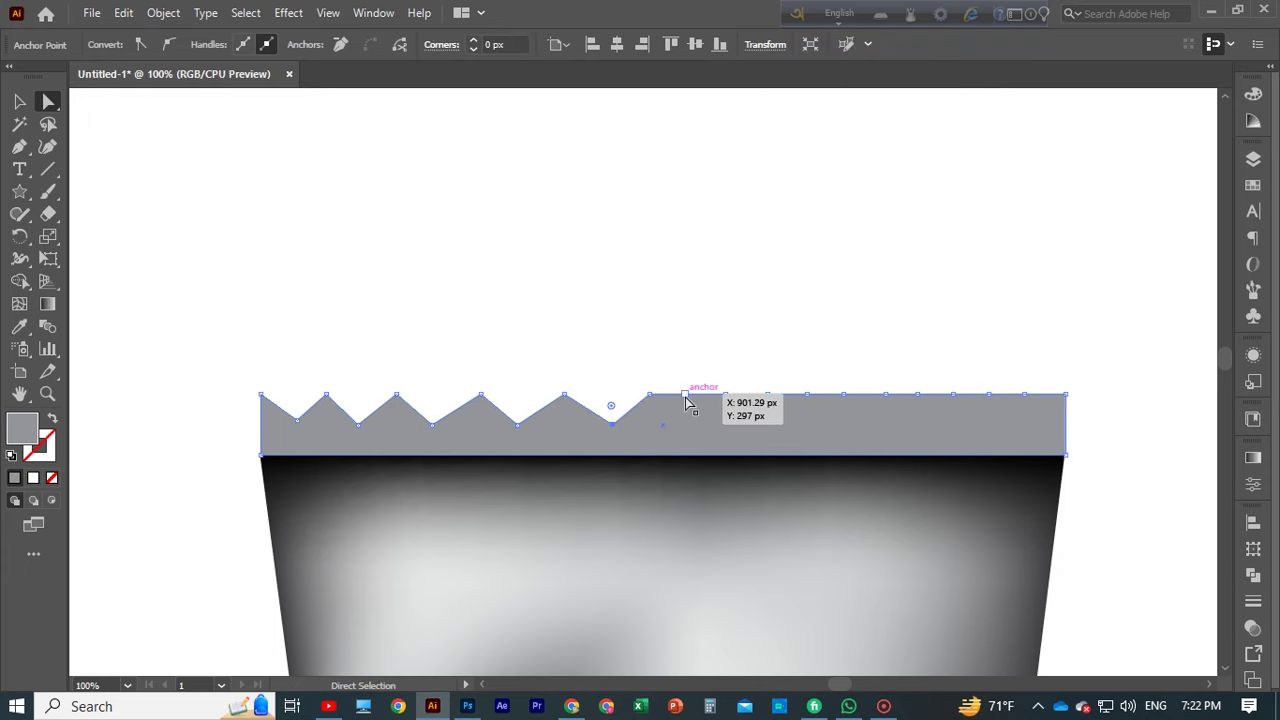
pyautogui.moveTo(685, 397); pyautogui.dragTo(684, 424)
pyautogui.moveTo(765, 400); pyautogui.dragTo(769, 430)
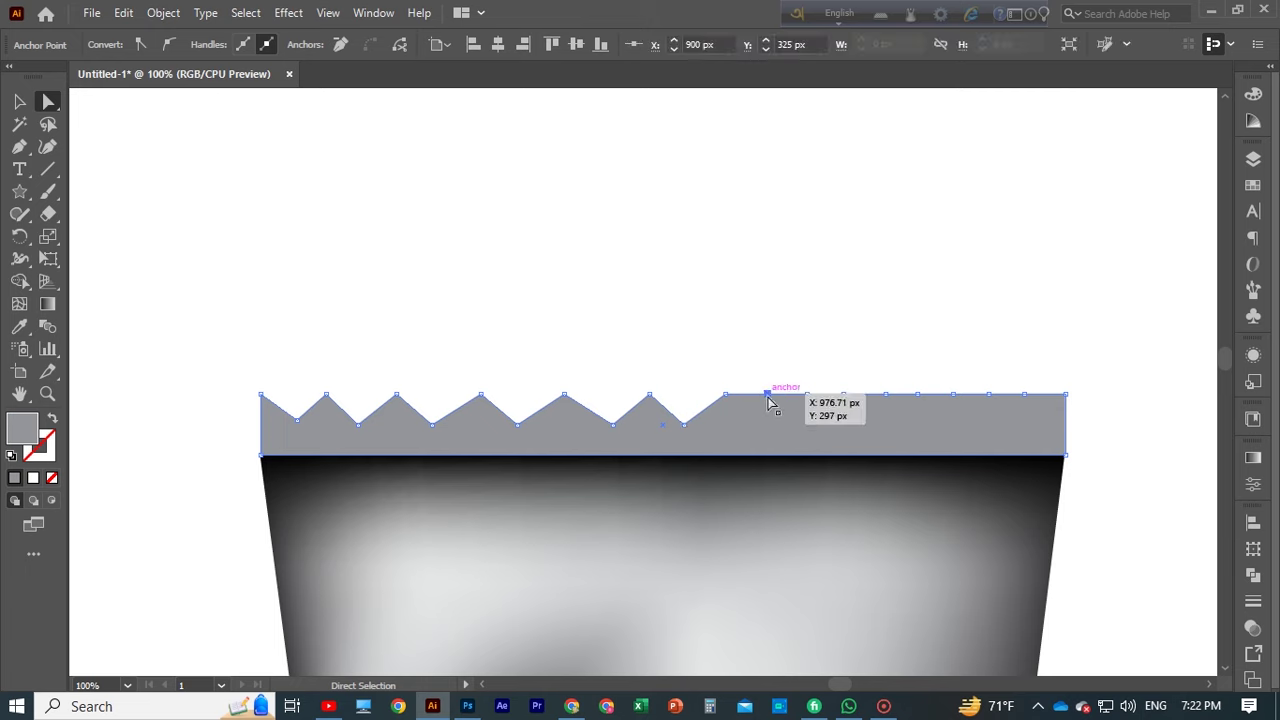
pyautogui.moveTo(845, 411); pyautogui.dragTo(843, 425)
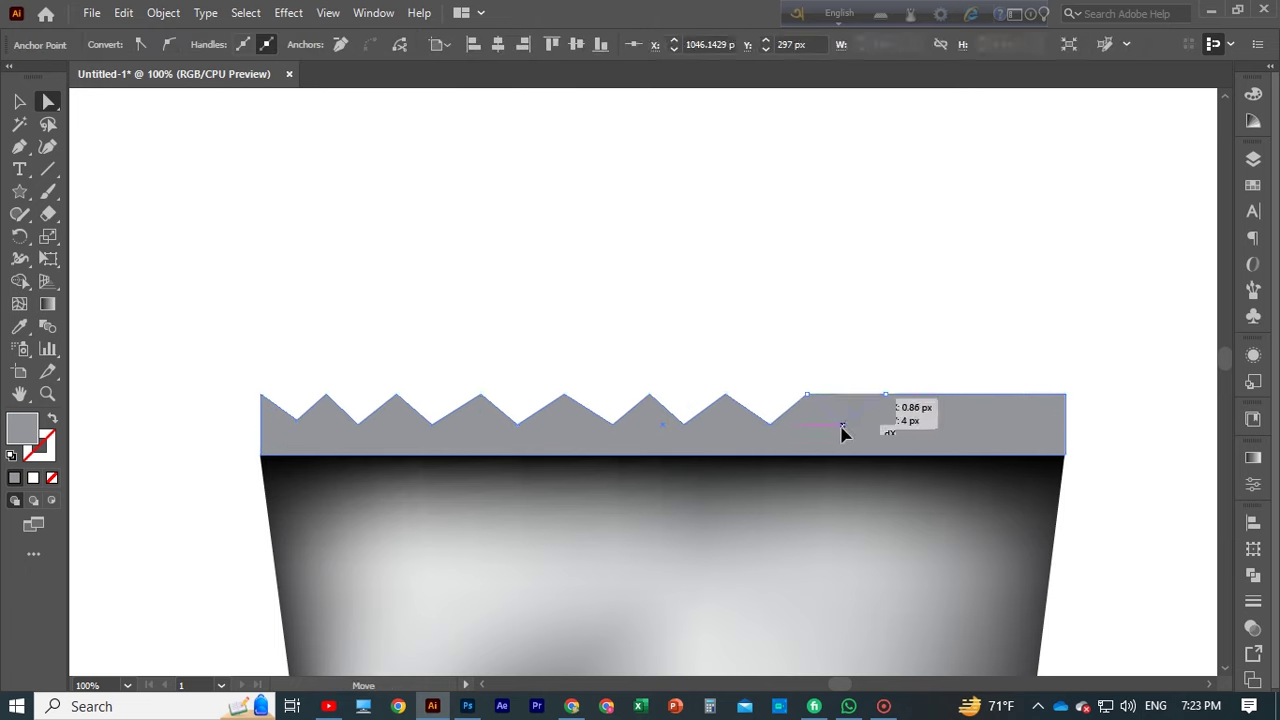
pyautogui.moveTo(916, 397); pyautogui.dragTo(915, 424)
pyautogui.moveTo(988, 397); pyautogui.dragTo(990, 424)
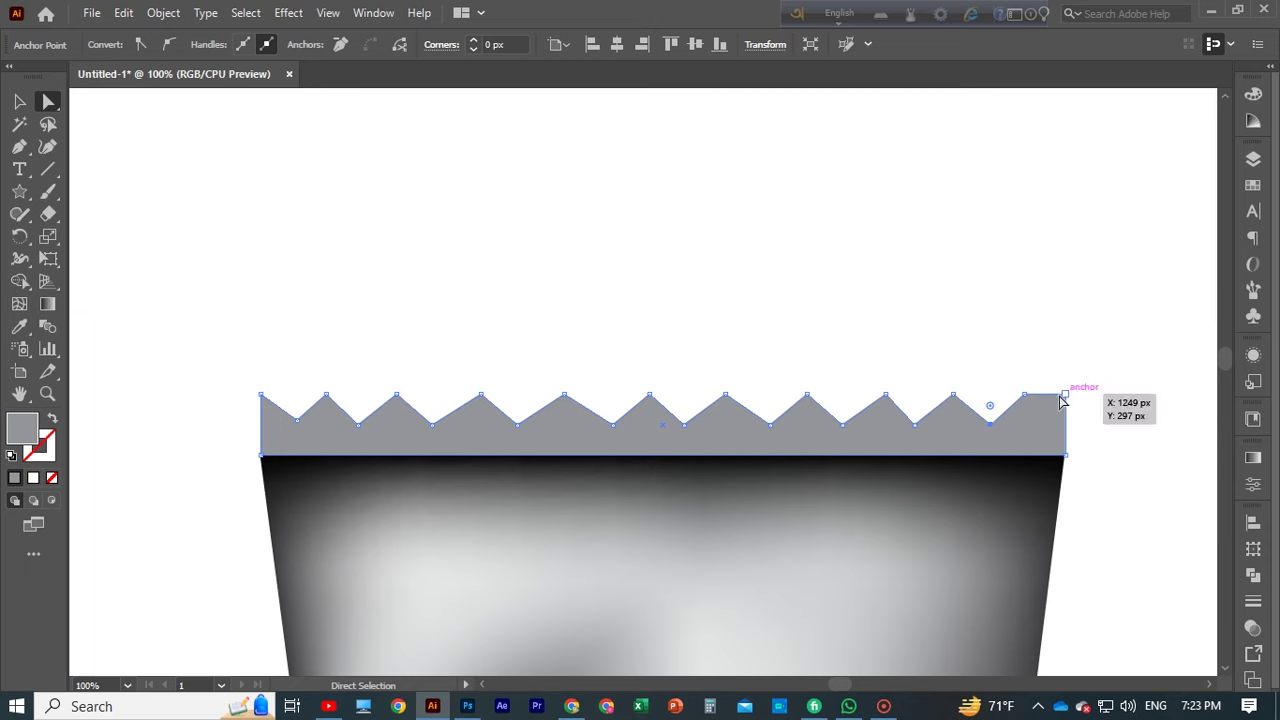
pyautogui.click(1000, 351)
# Add an anchor near the strip's right end and pull it down into the final notch
pyautogui.scroll(-2, 600, 311)
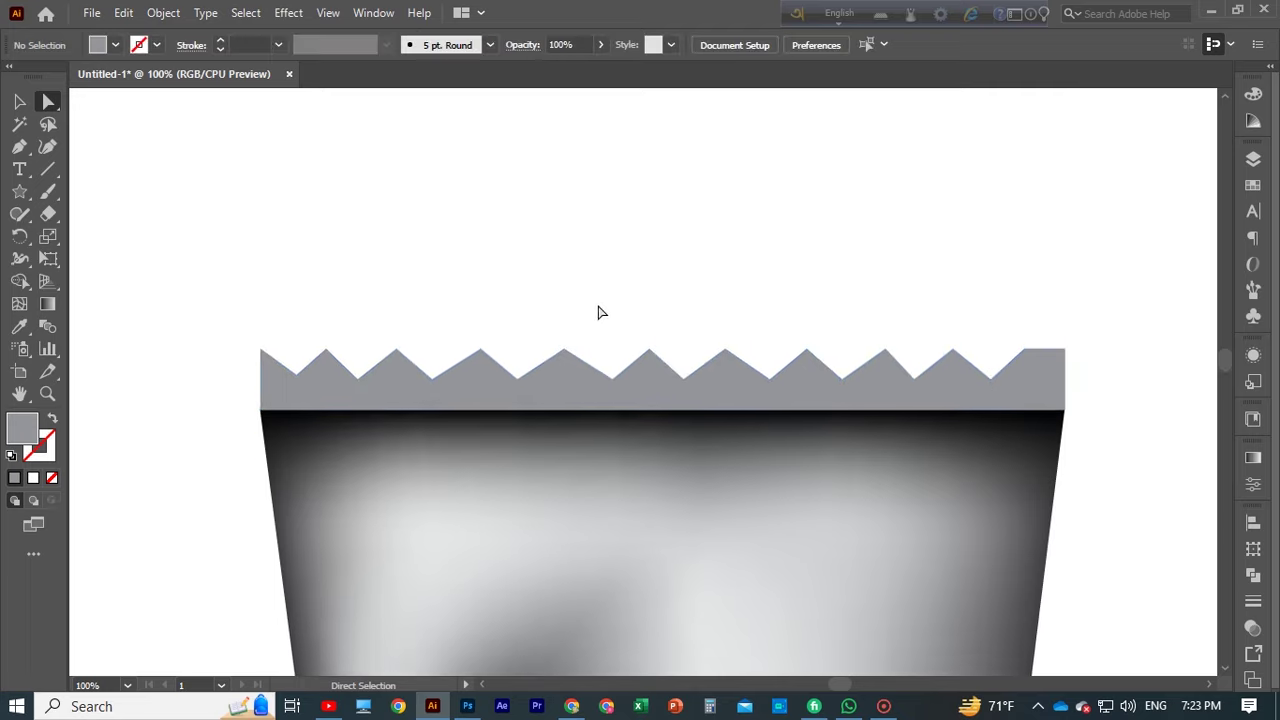
pyautogui.scroll(1, 600, 311)
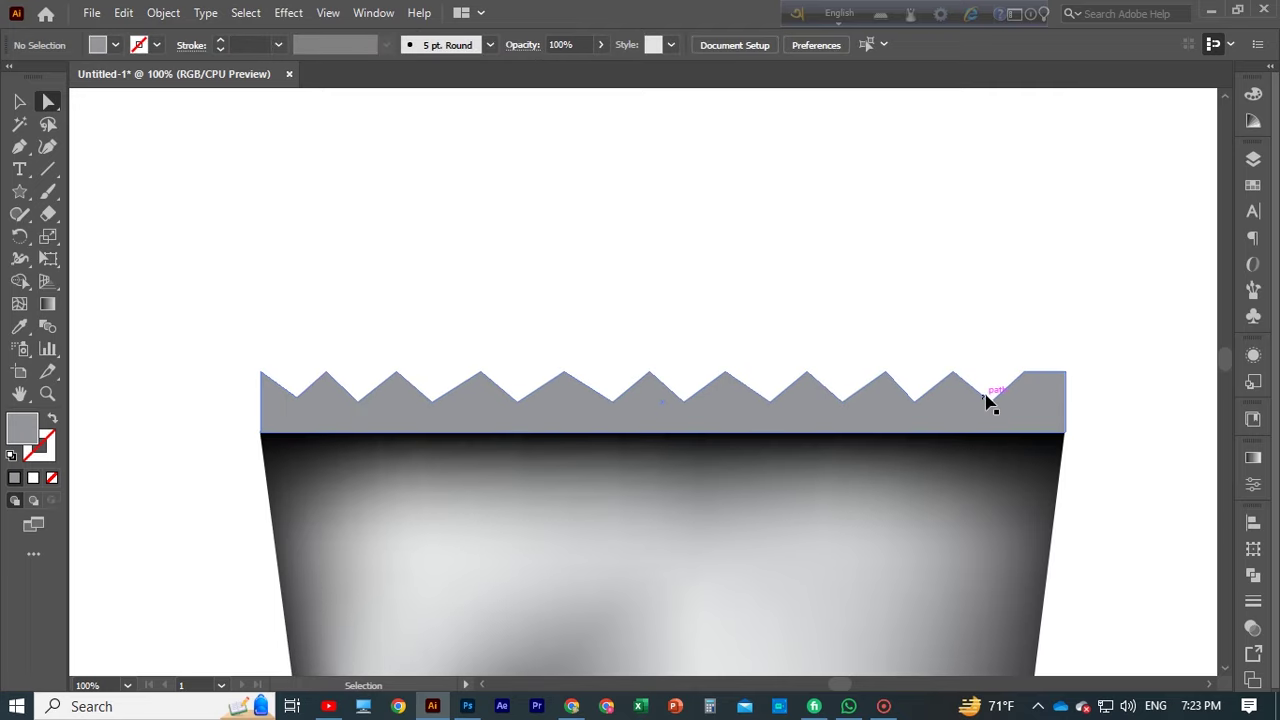
pyautogui.hotkey('ctrl', '-')
pyautogui.hotkey('ctrl', '-')
pyautogui.hotkey('ctrl', '-')
pyautogui.hotkey('ctrl', '+')
pyautogui.hotkey('ctrl', '+')
pyautogui.hotkey('ctrl', '+')
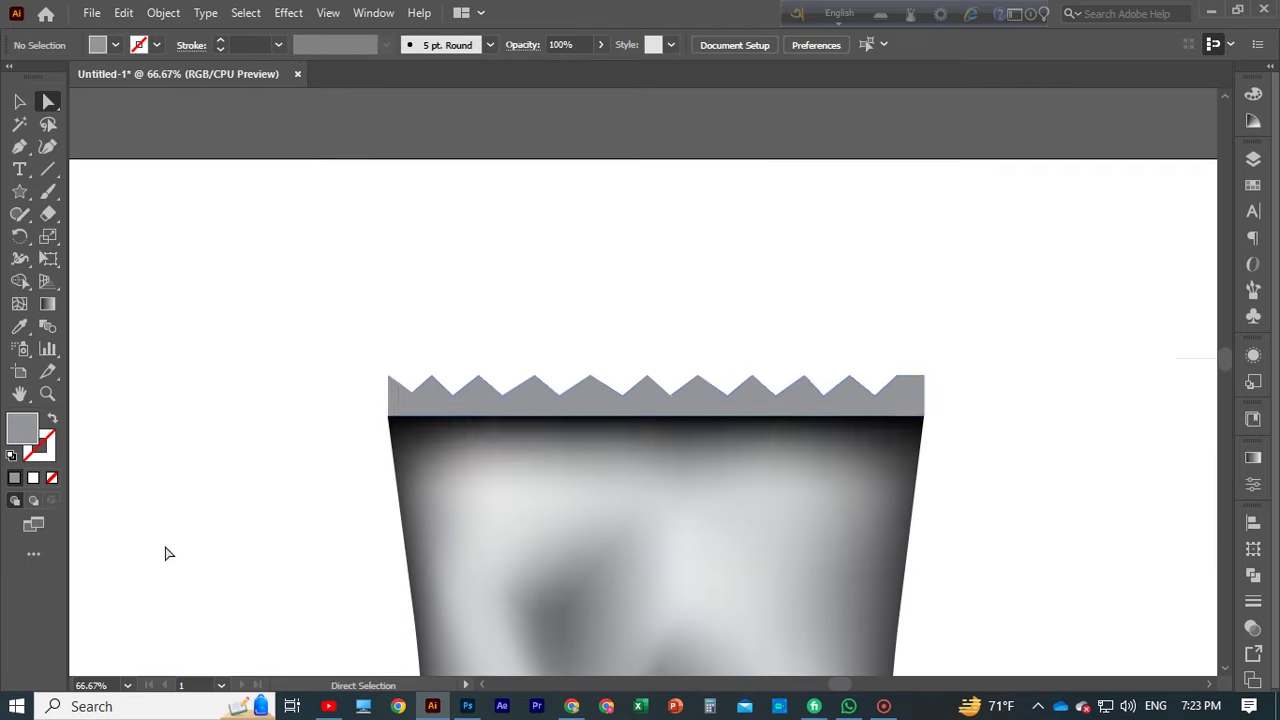
pyautogui.click(19, 101)
pyautogui.click(900, 400)
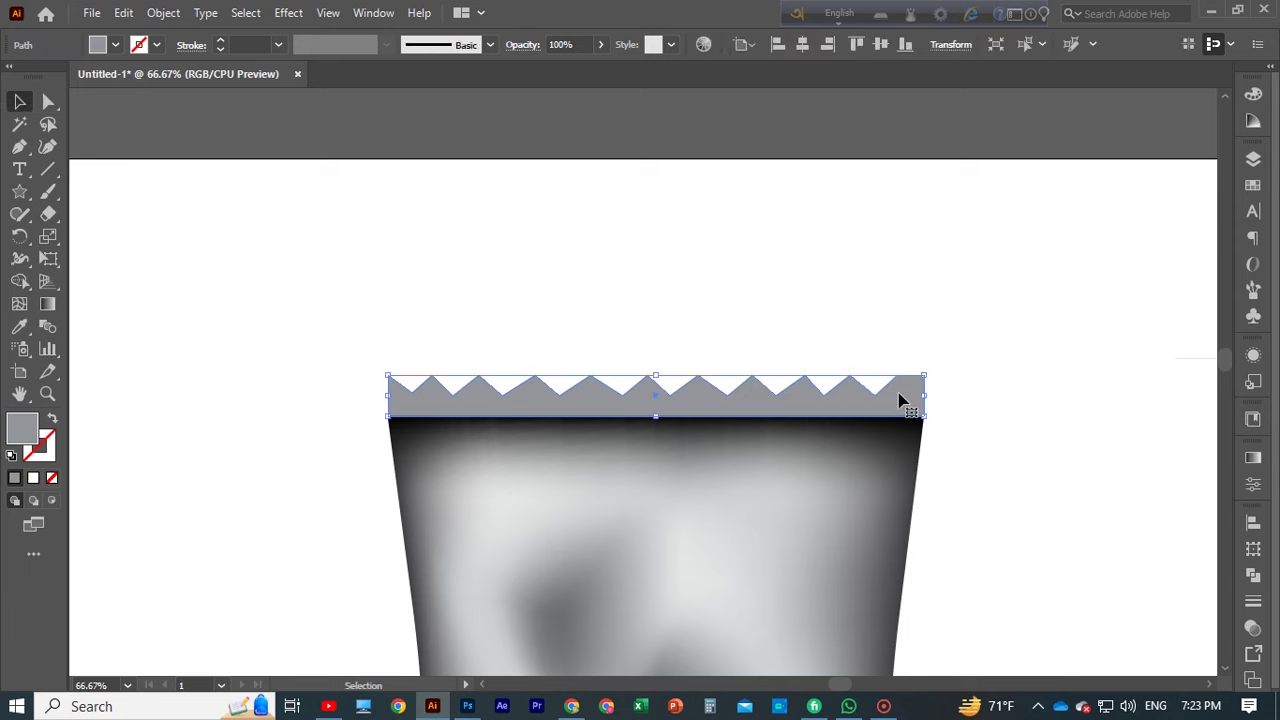
pyautogui.click(48, 102)
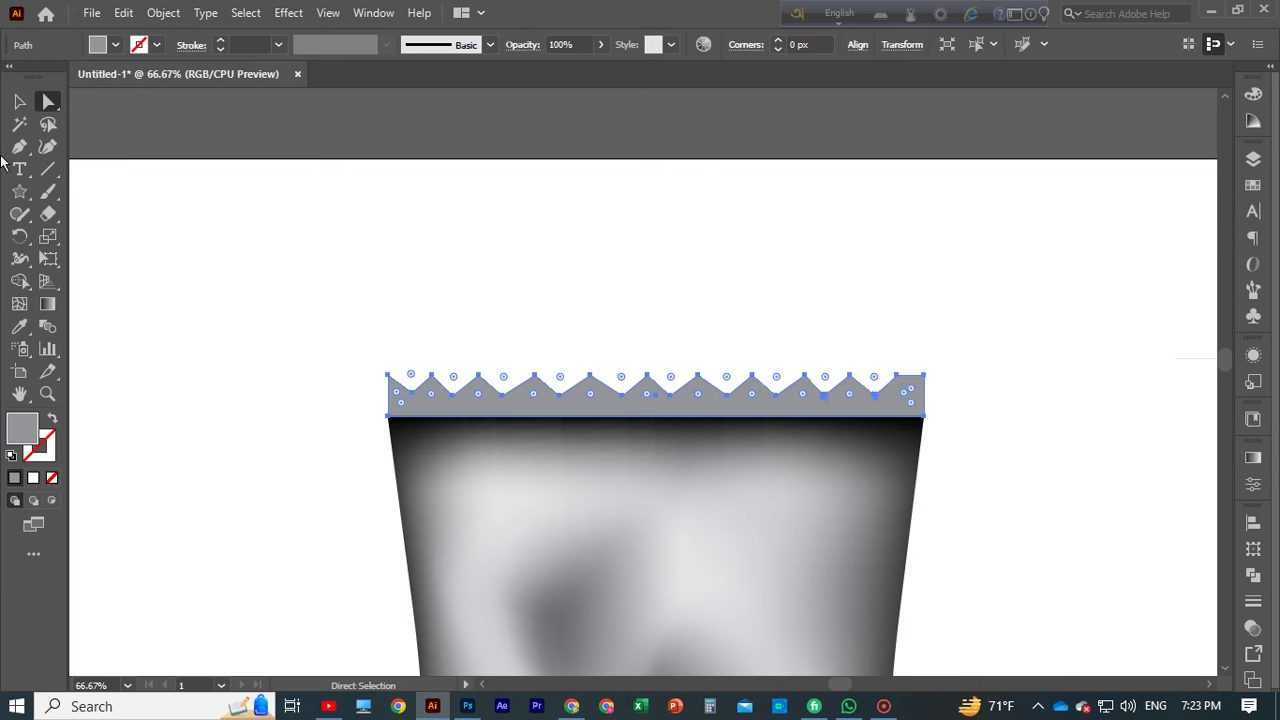
pyautogui.click(19, 146)
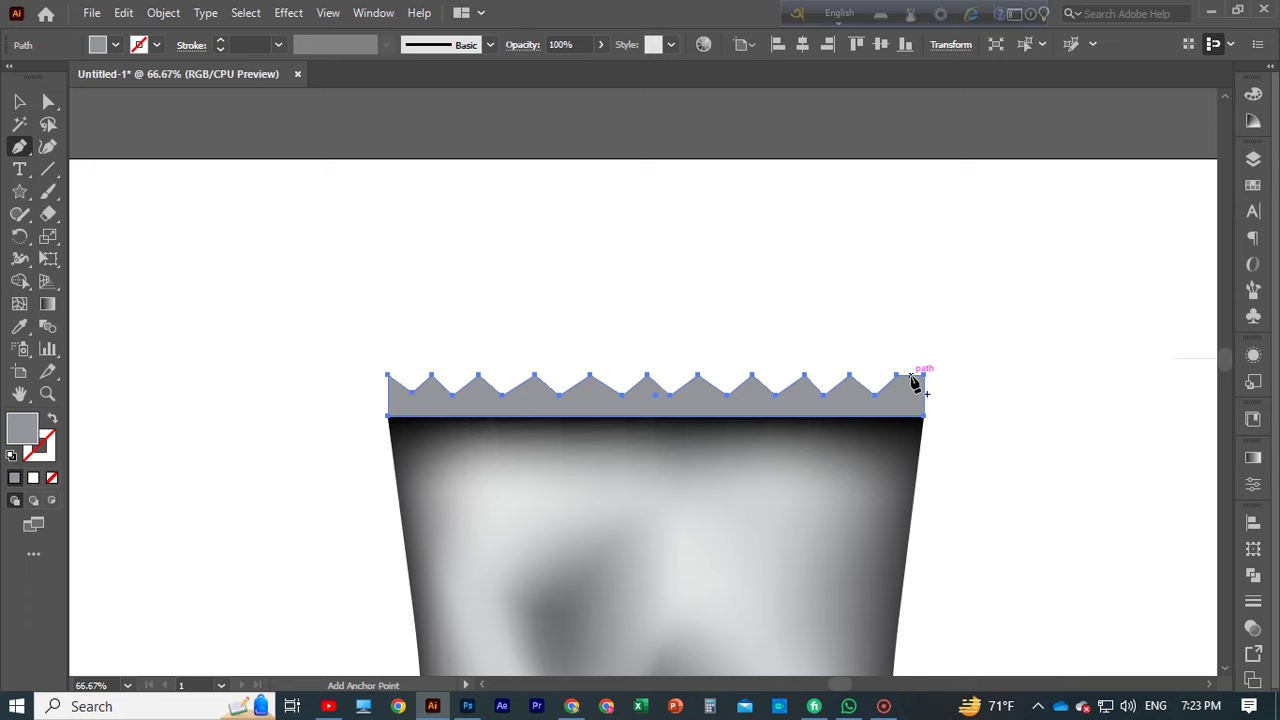
pyautogui.click(911, 377)
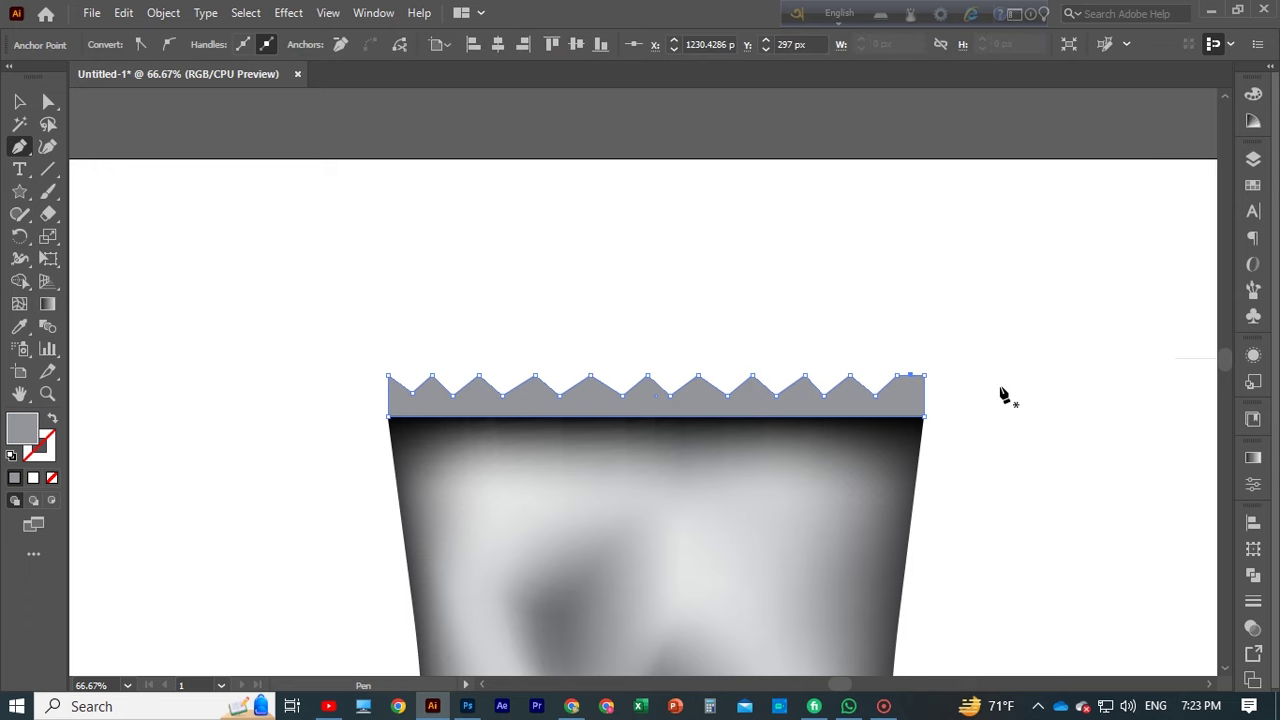
pyautogui.press('a')
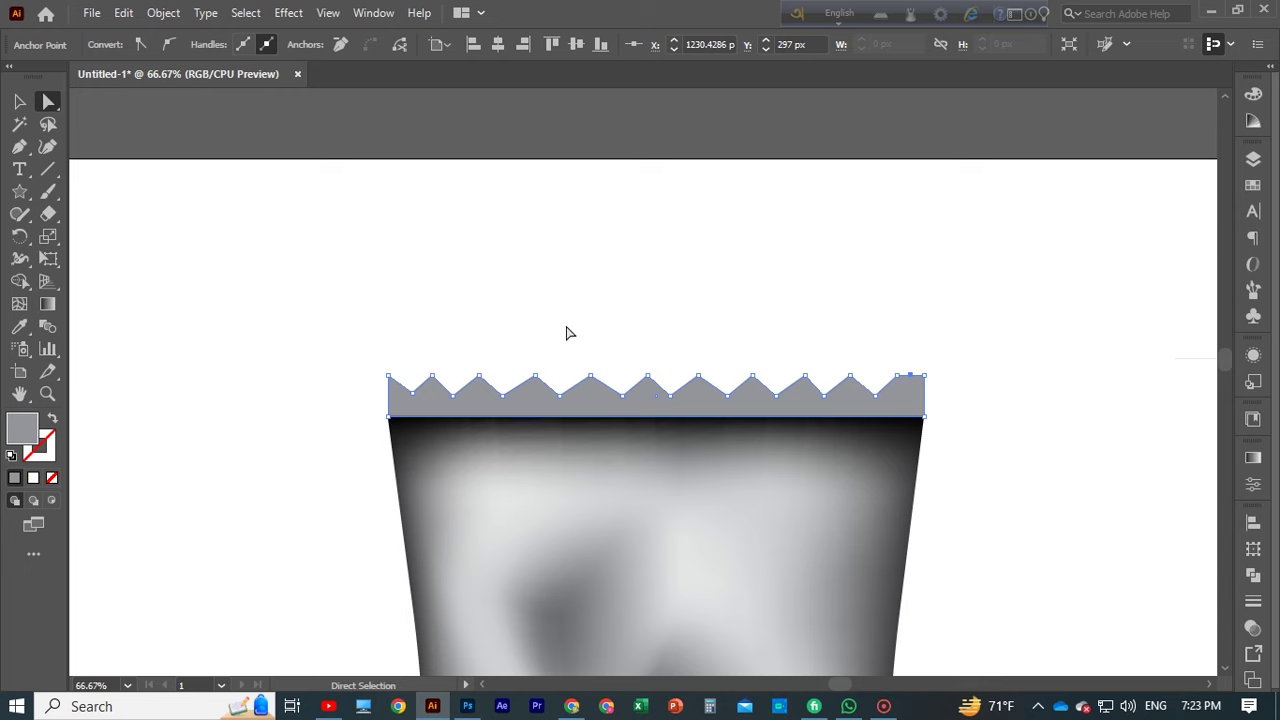
pyautogui.click(910, 380)
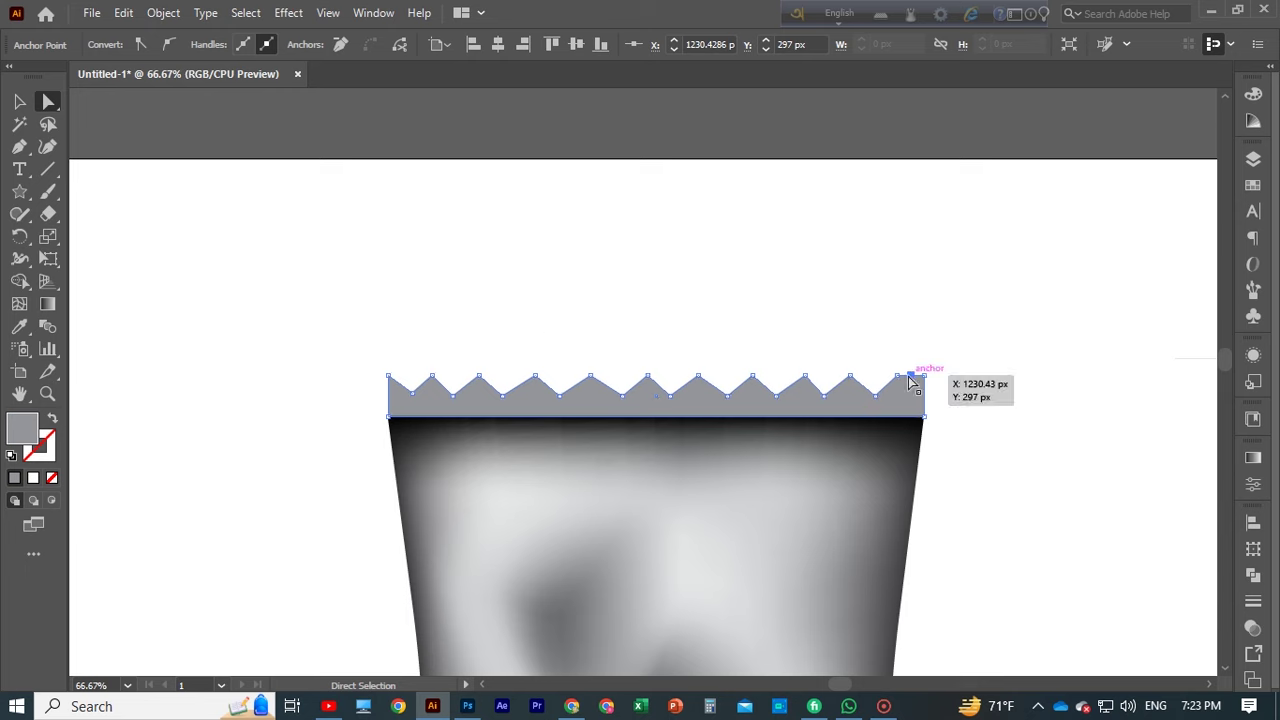
pyautogui.moveTo(912, 380); pyautogui.dragTo(912, 392)
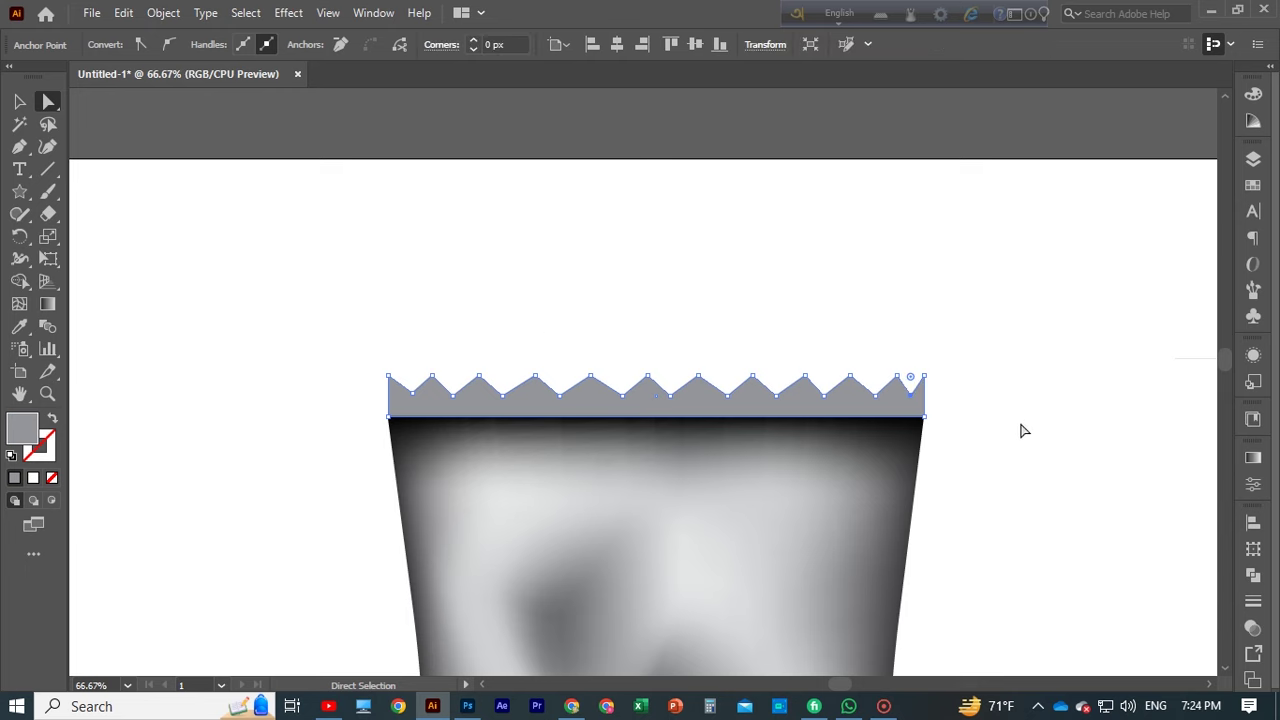
pyautogui.click(1055, 460)
# Make a duplicate of the zigzag top strip with an Alt-drag copy
pyautogui.hotkey('ctrl', '-')
pyautogui.hotkey('ctrl', '-')
pyautogui.hotkey('ctrl', '-')
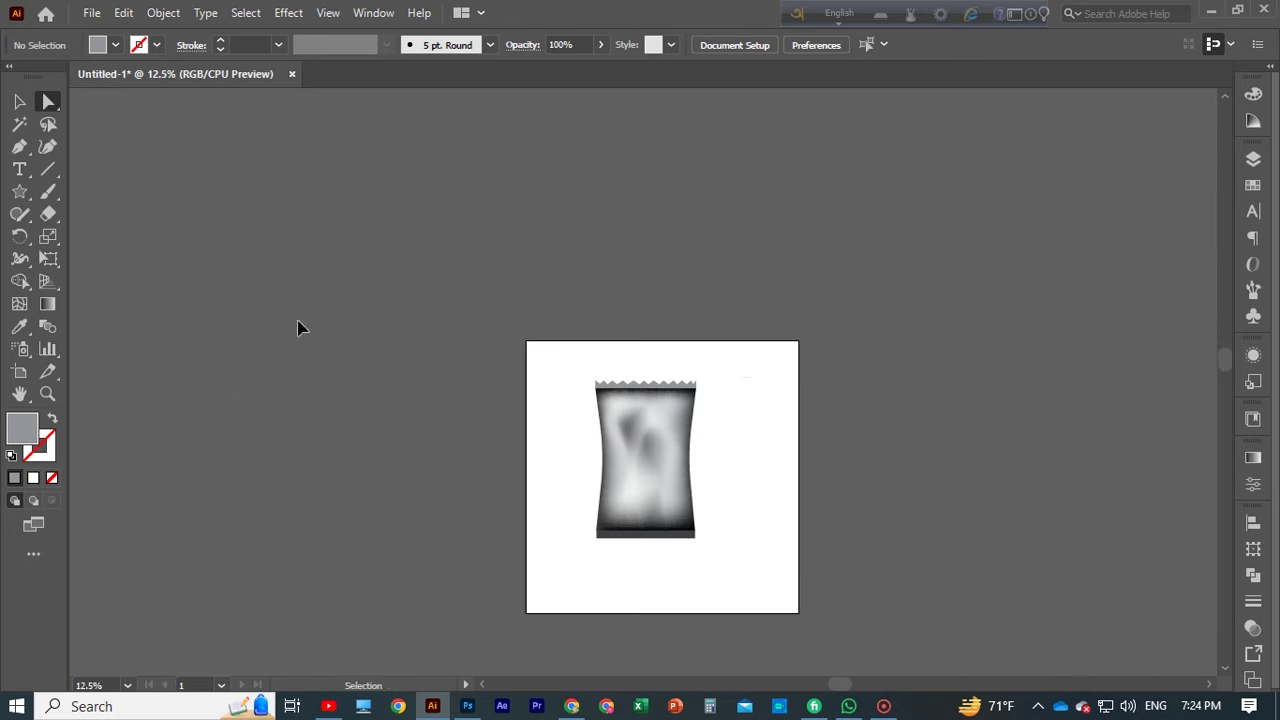
pyautogui.hotkey('ctrl', '+')
pyautogui.hotkey('ctrl', '+')
pyautogui.hotkey('ctrl', '+')
pyautogui.scroll(-3, 650, 555)
pyautogui.scroll(-2, 650, 555)
pyautogui.press('v')
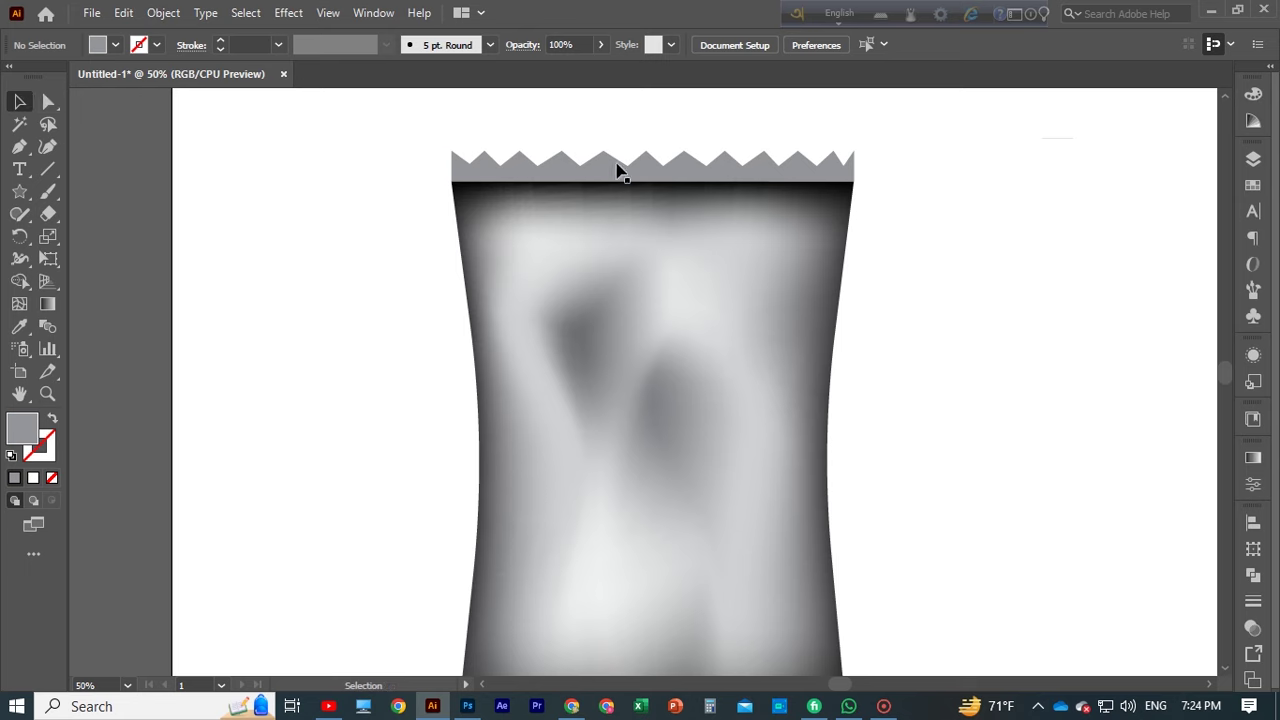
pyautogui.click(597, 178)
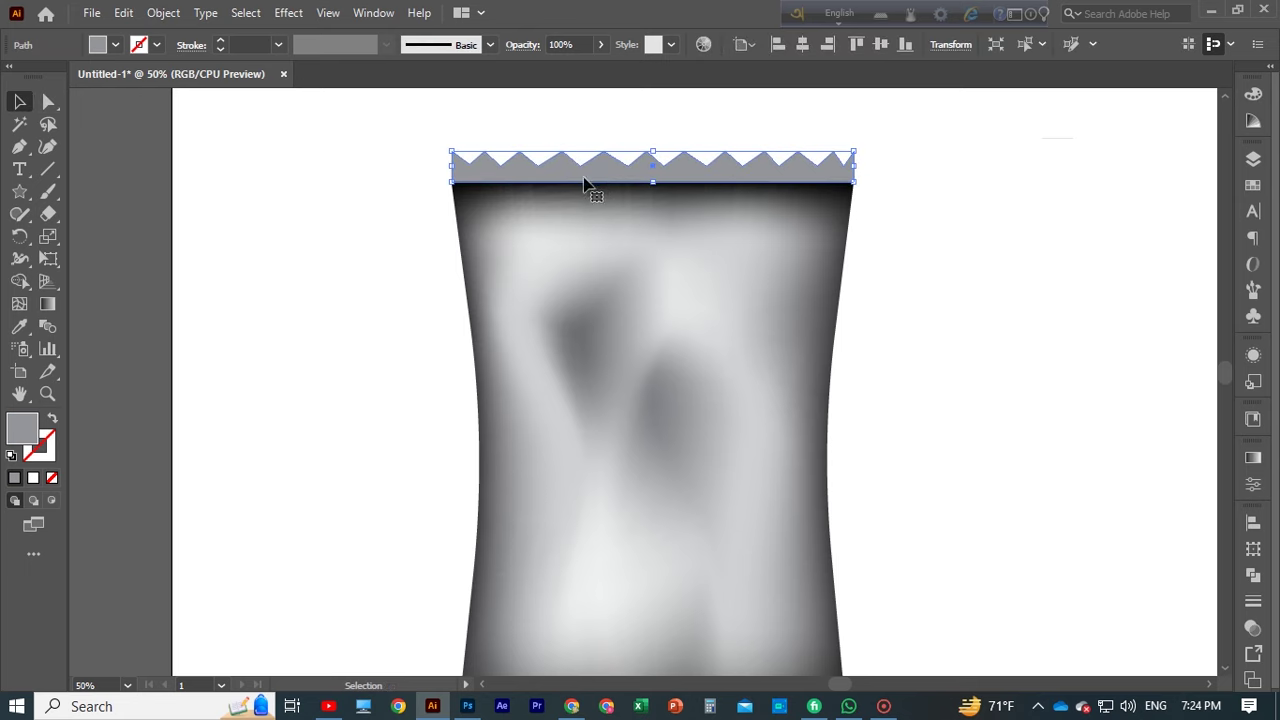
pyautogui.moveTo(585, 183); pyautogui.dragTo(255, 213)
pyautogui.scroll(-1, 991, 337)
pyautogui.moveTo(366, 171); pyautogui.dragTo(439, 429)
pyautogui.scroll(-1, 1137, 398)
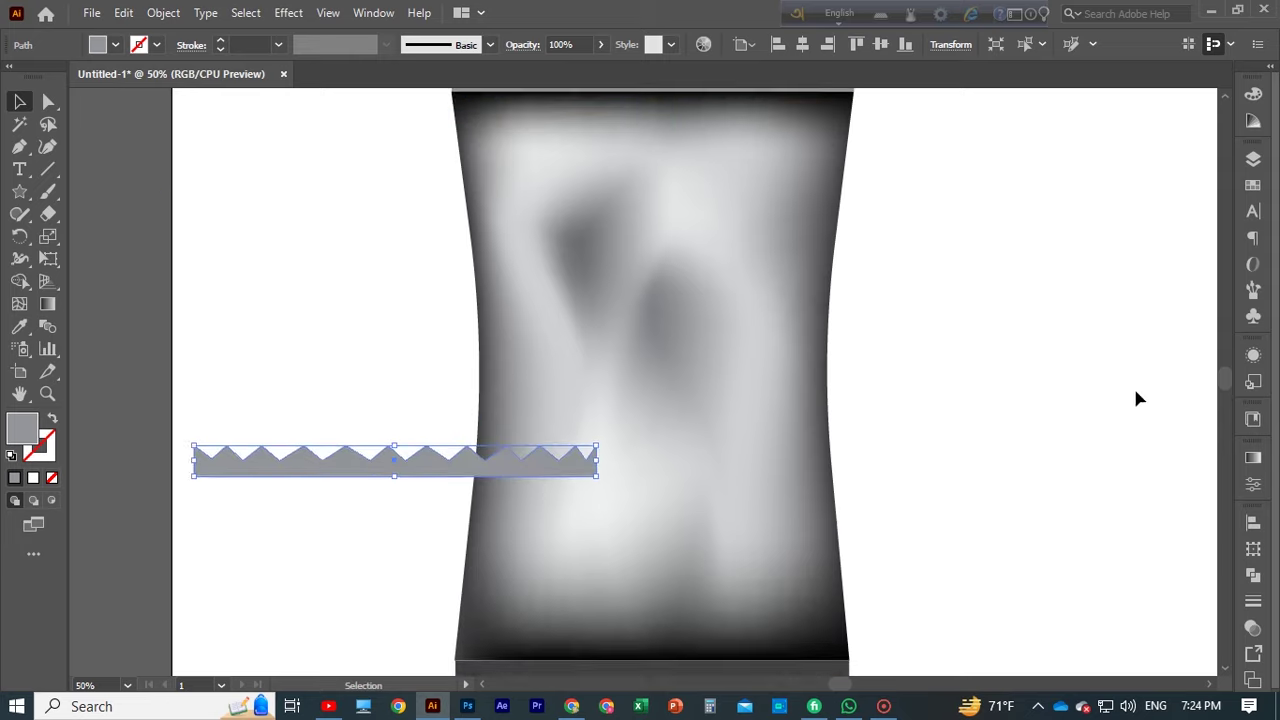
pyautogui.scroll(-1, 1137, 398)
pyautogui.moveTo(329, 366); pyautogui.dragTo(315, 474)
pyautogui.moveTo(543, 594); pyautogui.dragTo(565, 634)
pyautogui.press('Delete')
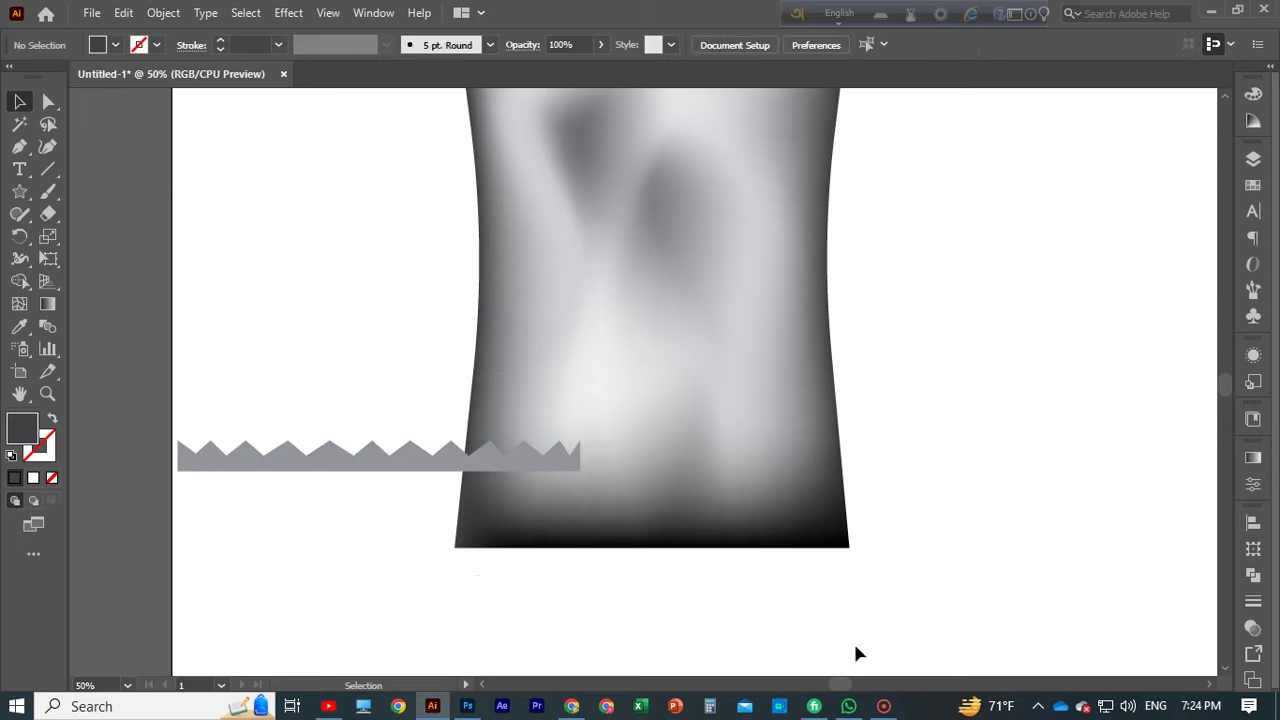
# Rotate the copied strip 180° and move it below the pouch
pyautogui.click(405, 466)
pyautogui.moveTo(580, 470); pyautogui.dragTo(255, 452)
pyautogui.moveTo(372, 470); pyautogui.dragTo(620, 570)
pyautogui.click(940, 592)
# Trim the bottom strip's left and right sides to match the pouch's width
pyautogui.hotkey('ctrl', '1')
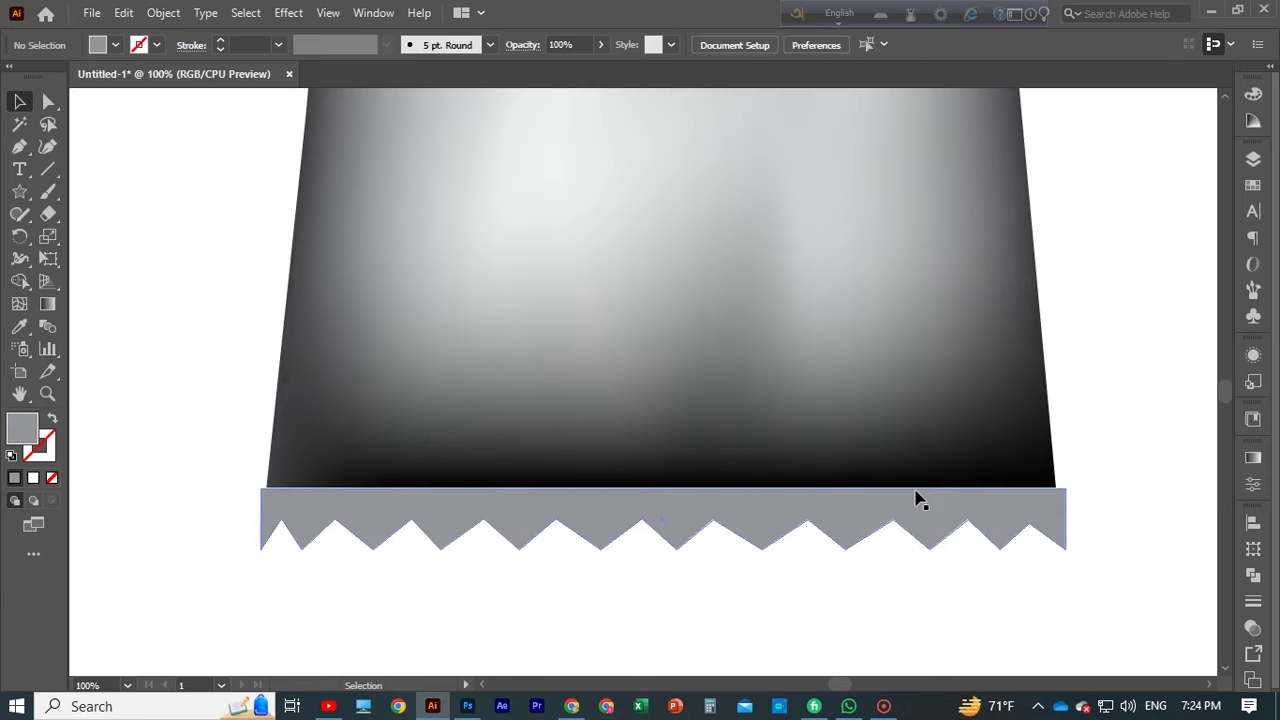
pyautogui.click(1040, 510)
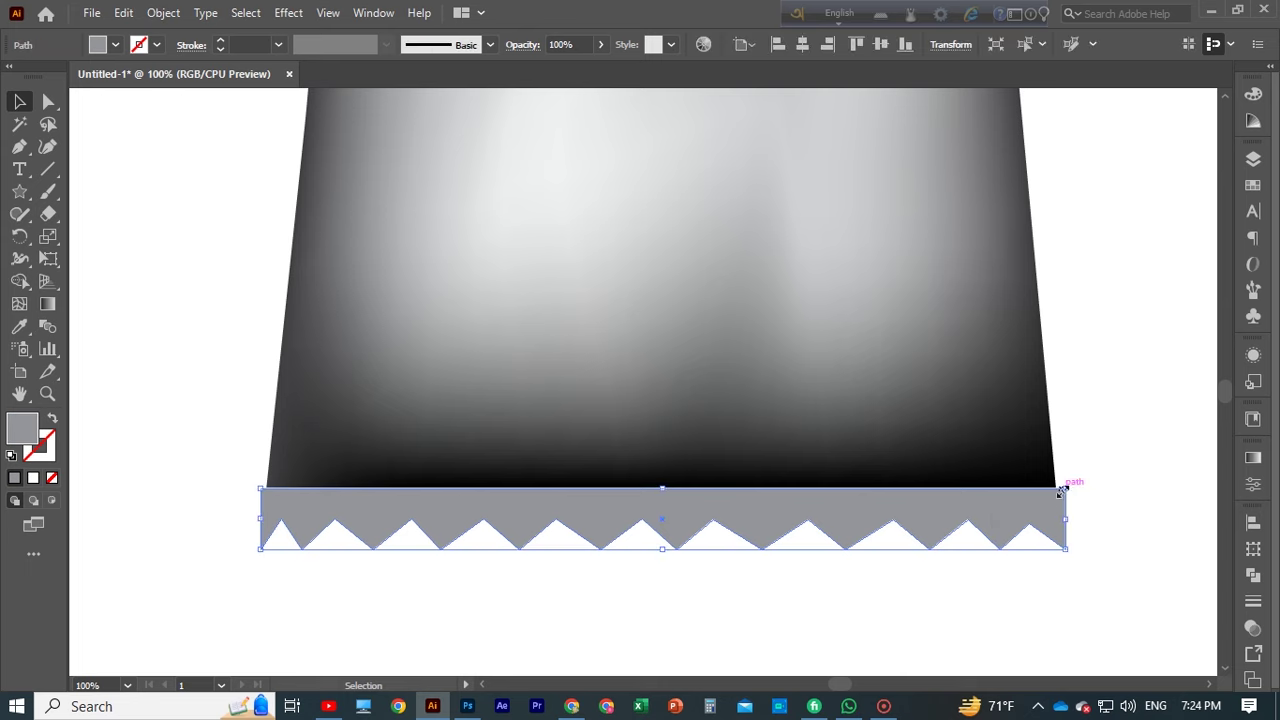
pyautogui.moveTo(1065, 519); pyautogui.dragTo(1058, 520)
pyautogui.moveTo(258, 524); pyautogui.dragTo(266, 524)
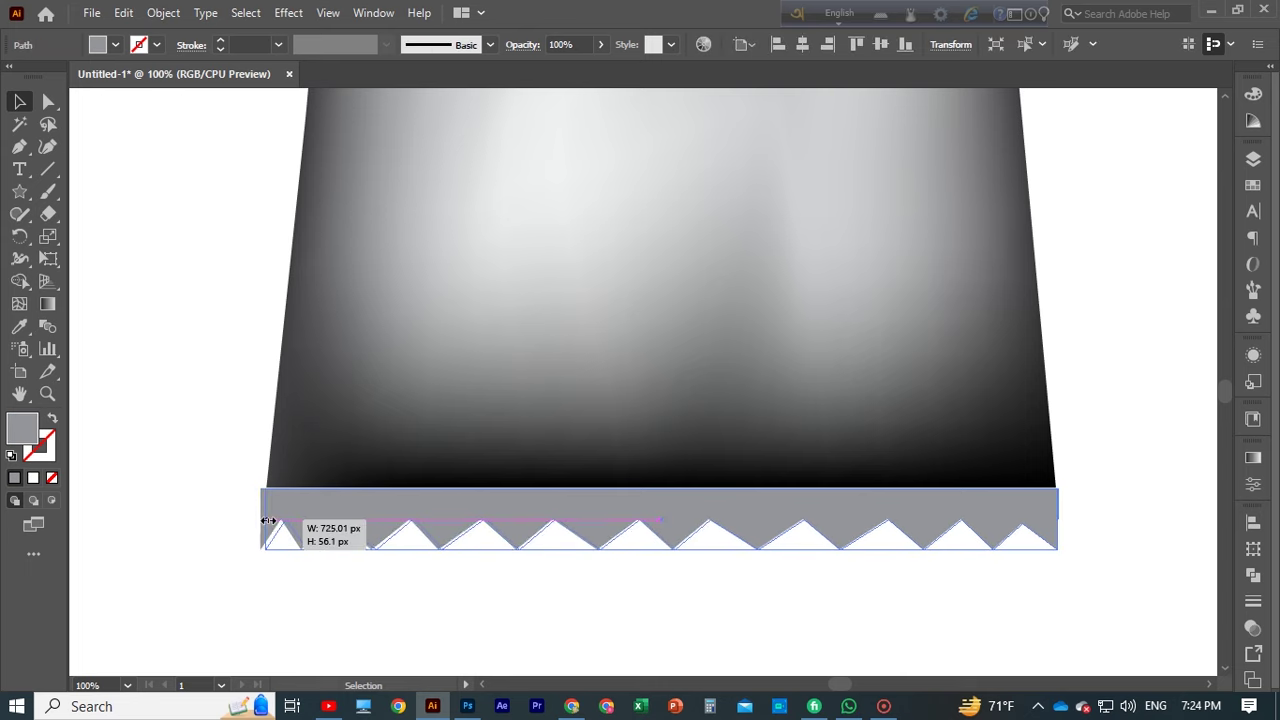
pyautogui.click(397, 596)
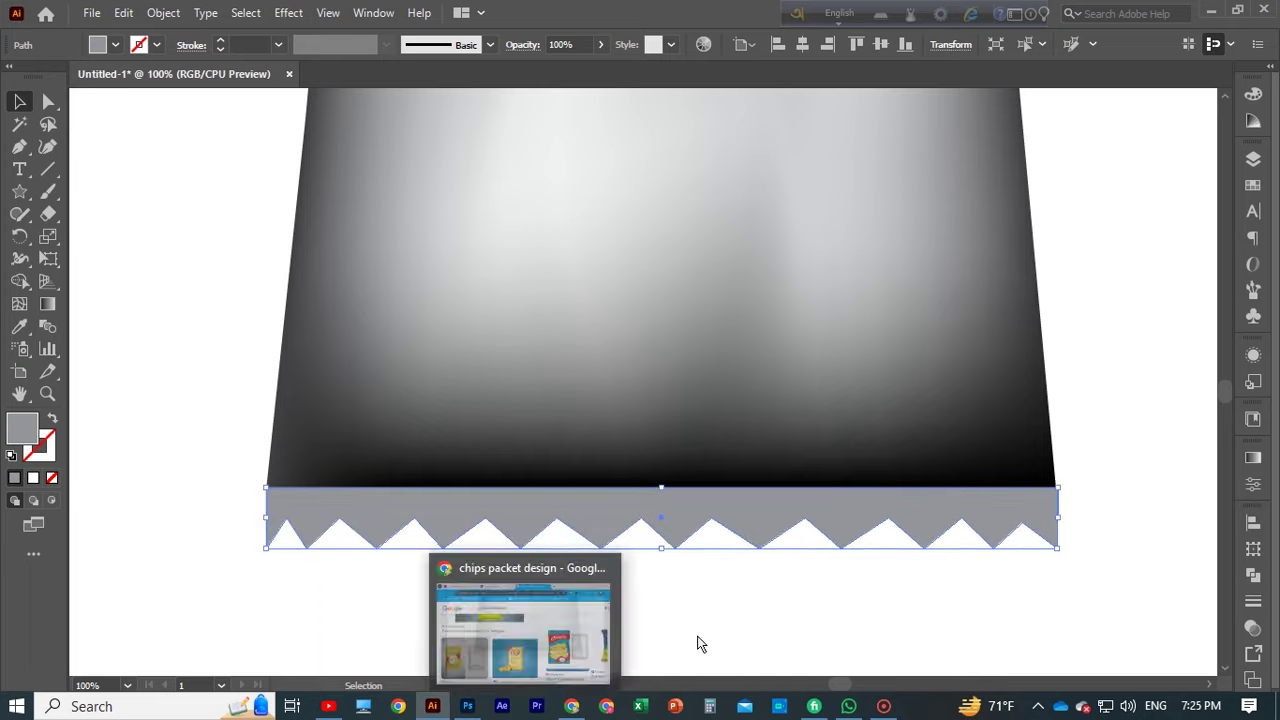
pyautogui.hotkey('ctrl', '-')
pyautogui.hotkey('ctrl', '-')
pyautogui.hotkey('ctrl', '-')
pyautogui.hotkey('ctrl', '-')
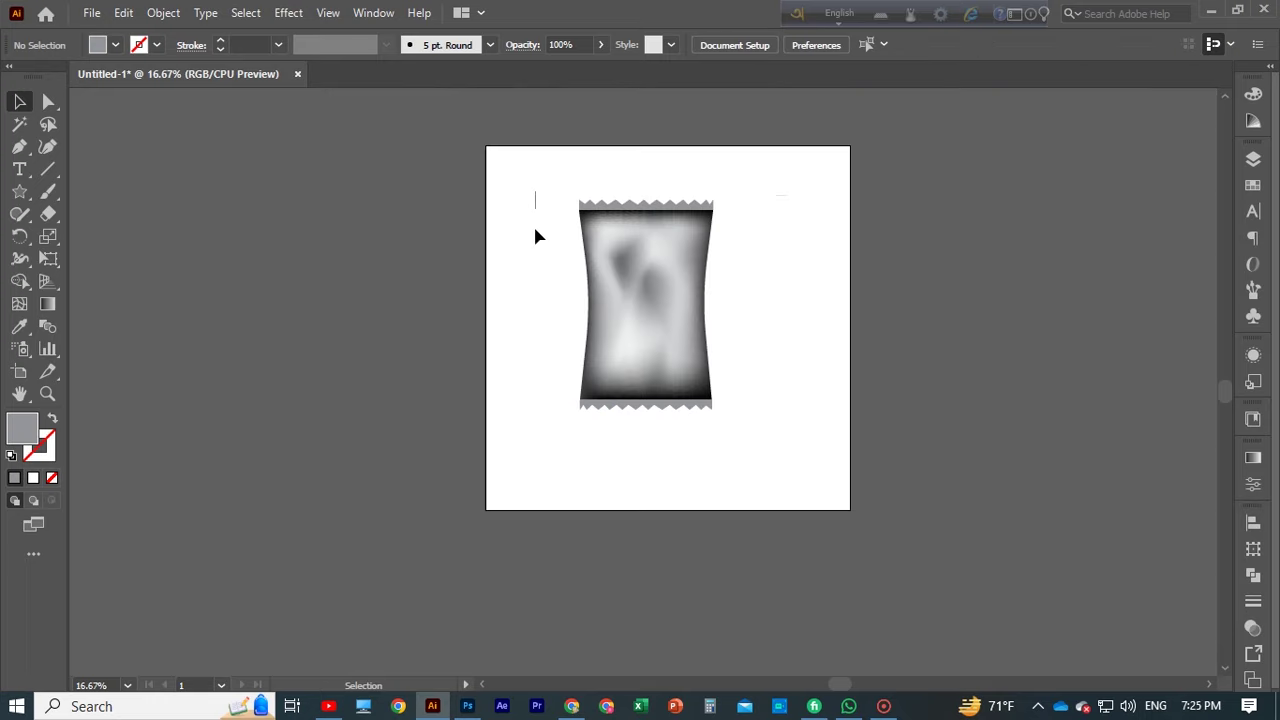
pyautogui.moveTo(533, 223); pyautogui.dragTo(699, 430)
pyautogui.click(845, 312)
pyautogui.moveTo(731, 292); pyautogui.dragTo(806, 412)
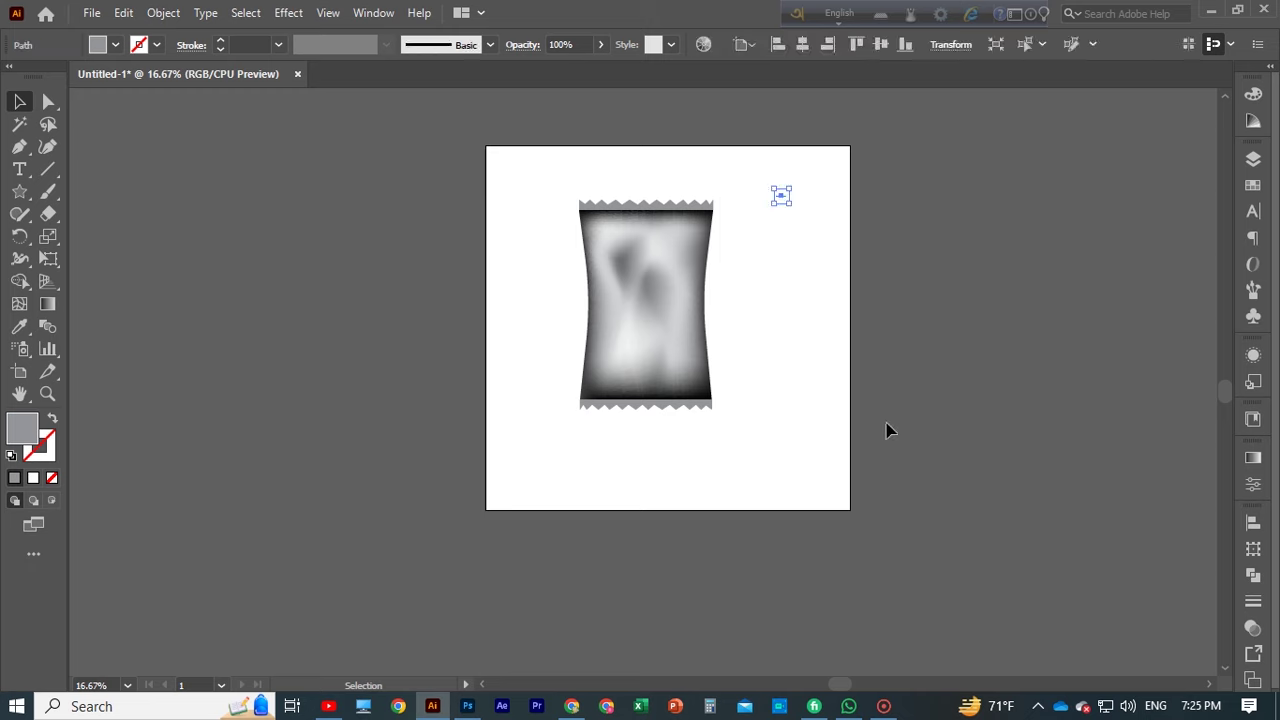
pyautogui.click(850, 421)
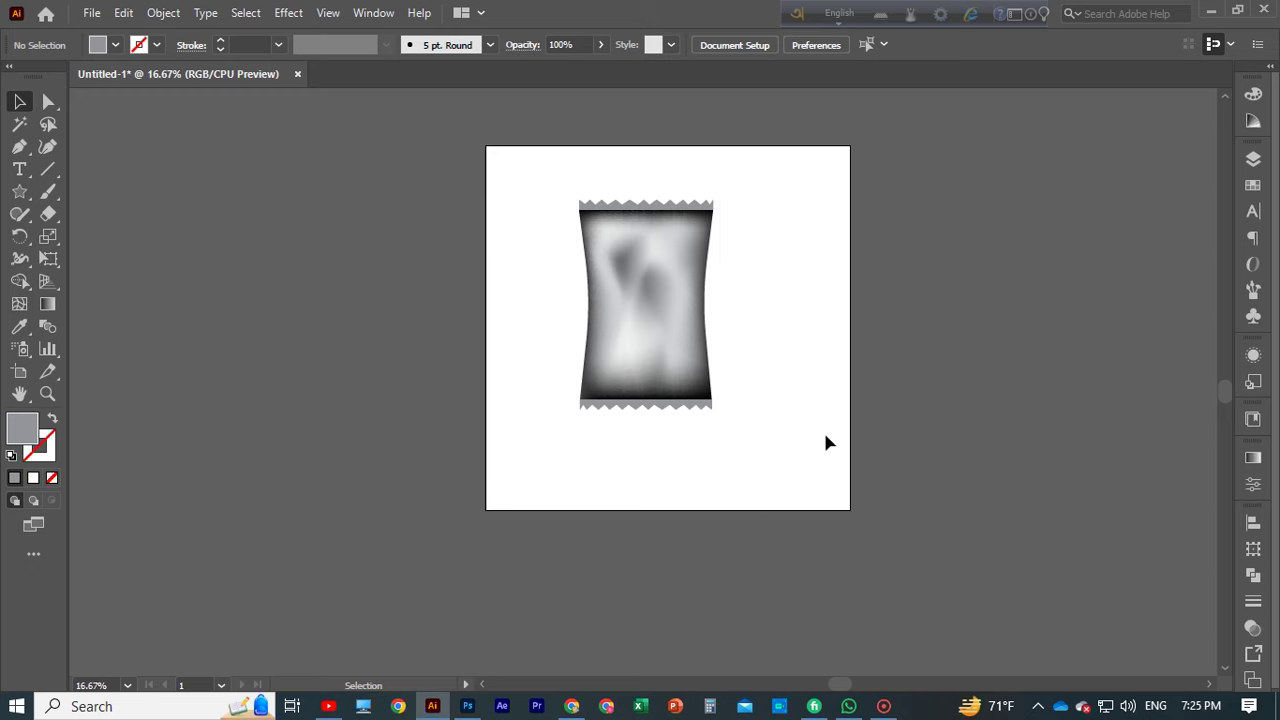
pyautogui.scroll(1, 731, 439)
pyautogui.moveTo(526, 207); pyautogui.dragTo(785, 538)
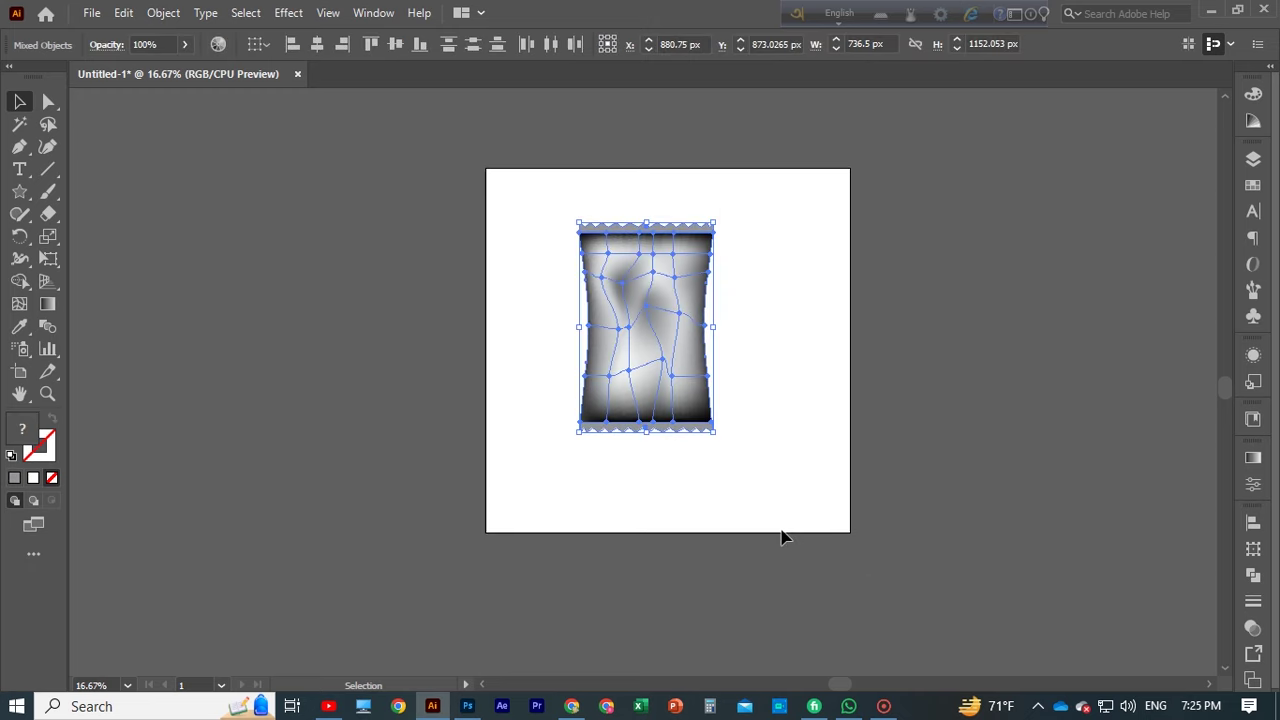
pyautogui.hotkey('ctrl', '=')
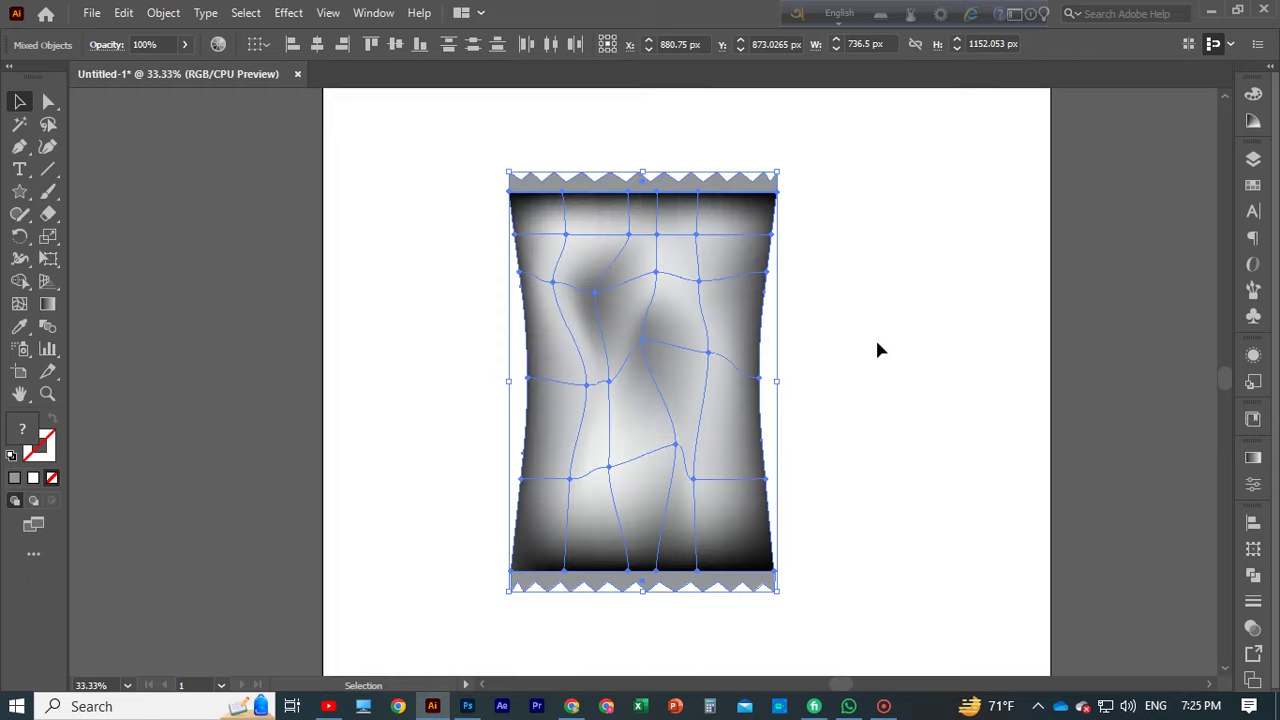
pyautogui.click(877, 349)
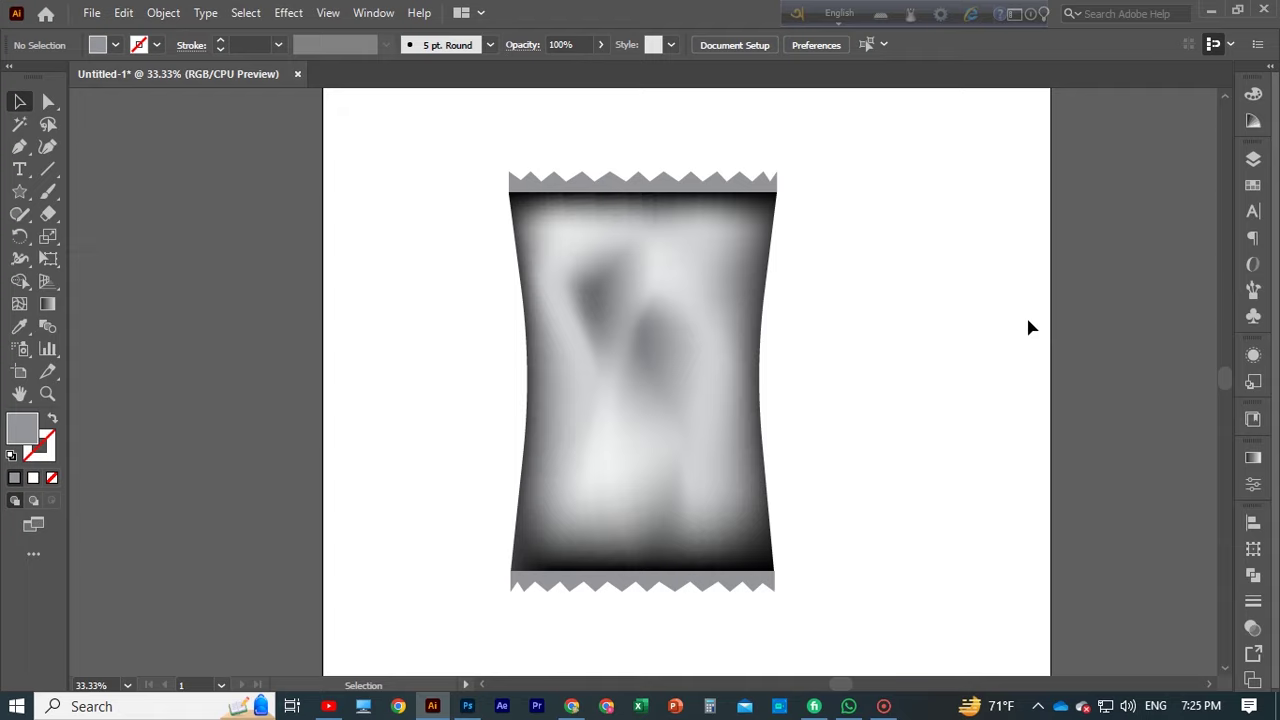
# Draw a thin pouch-wide rectangle and fill it with darker grey from Swatches
pyautogui.hotkey('ctrl', '=')
pyautogui.scroll(5, 620, 430)
pyautogui.scroll(2, 680, 229)
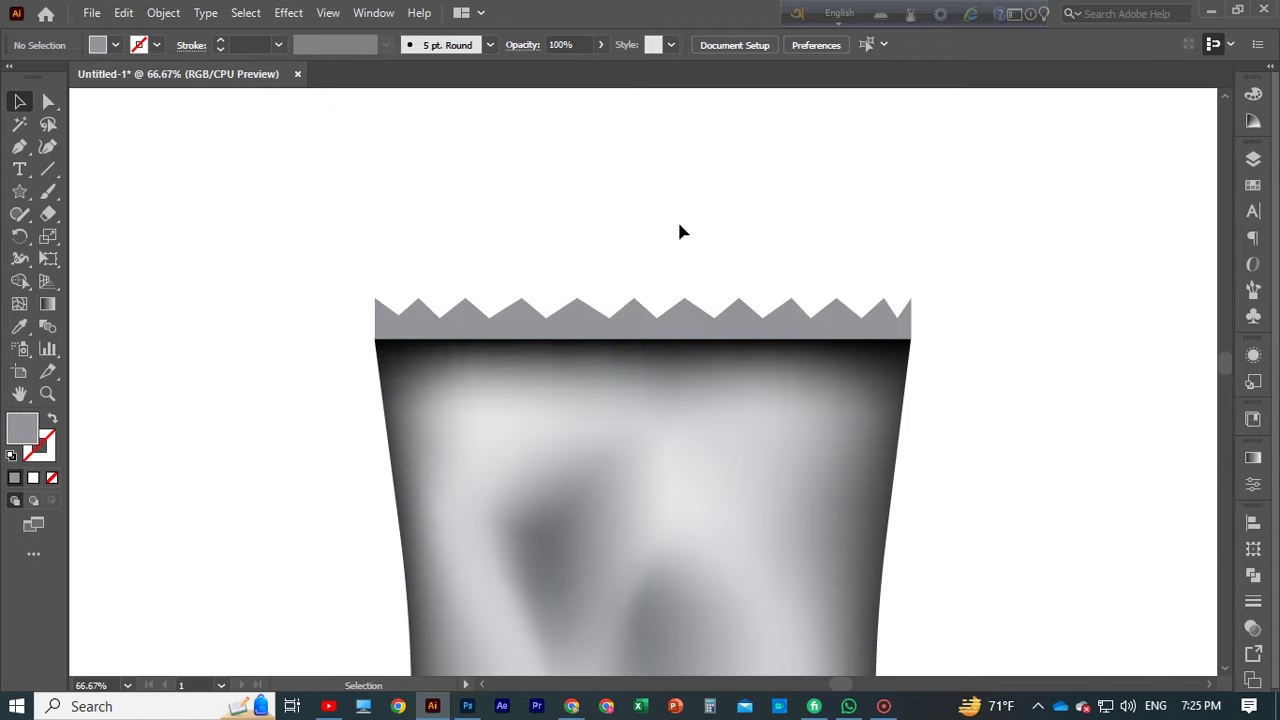
pyautogui.rightClick(30, 175)
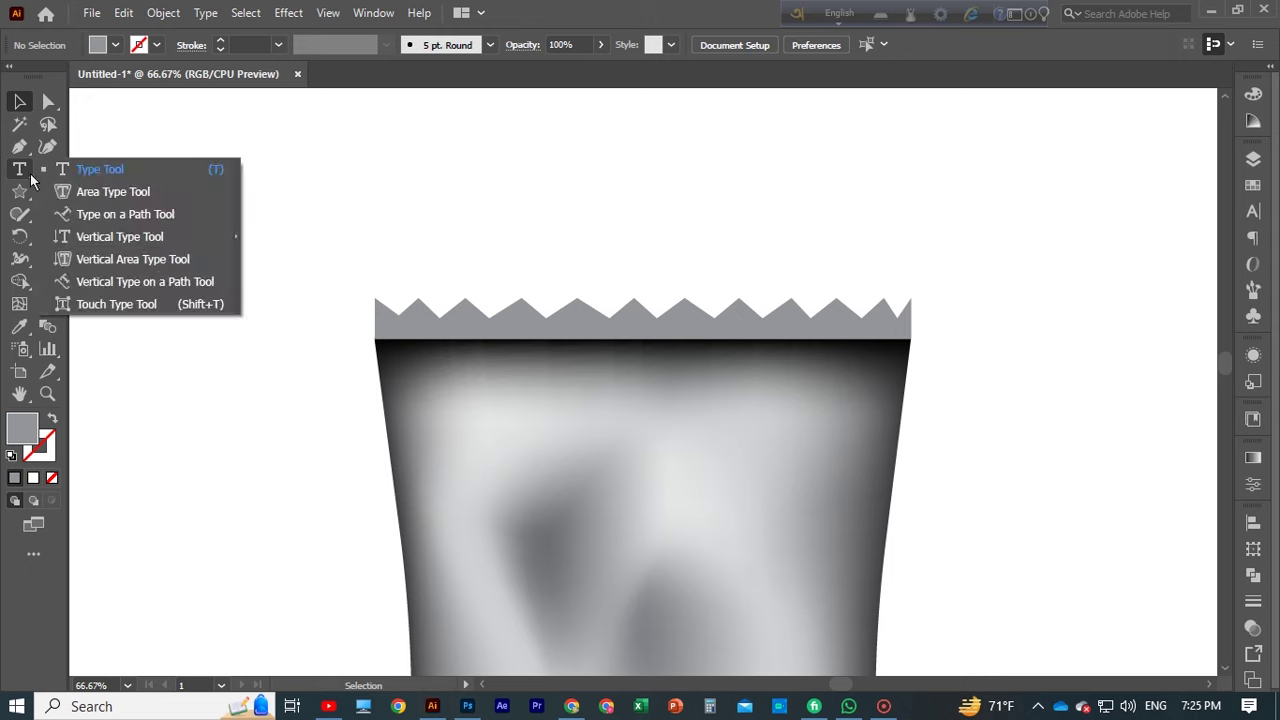
pyautogui.click(137, 138)
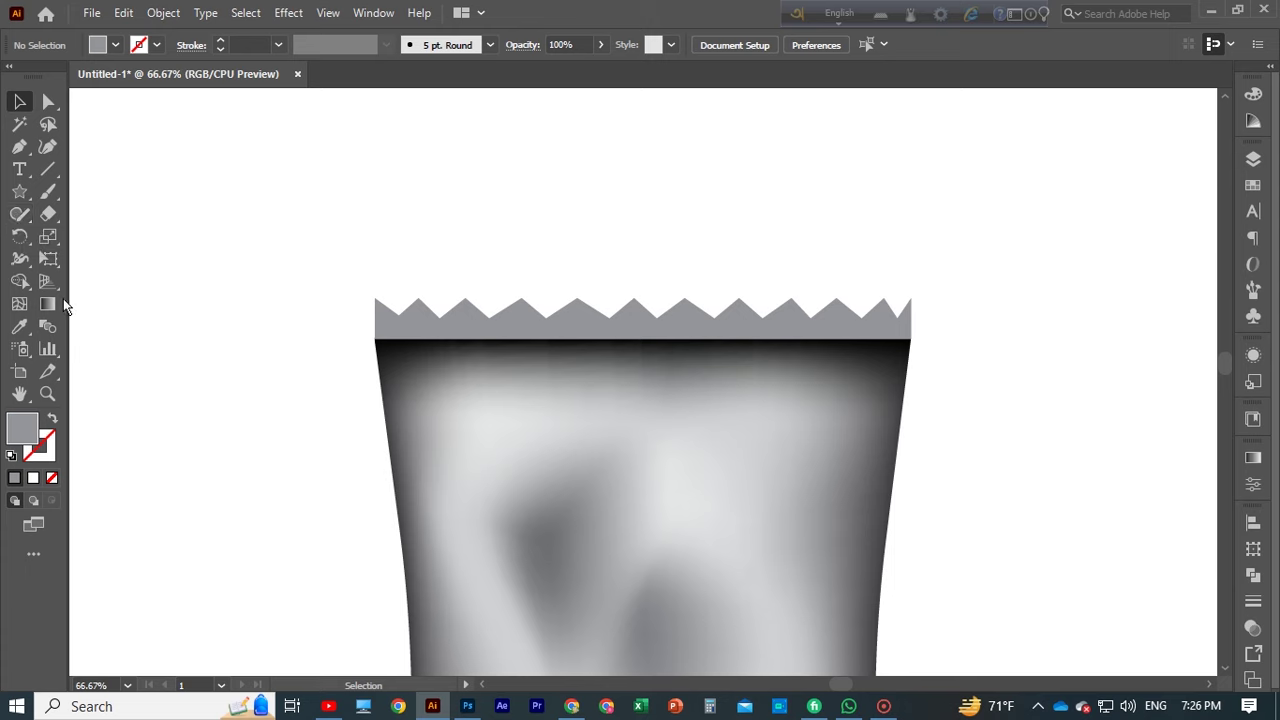
pyautogui.click(19, 191)
pyautogui.click(100, 191)
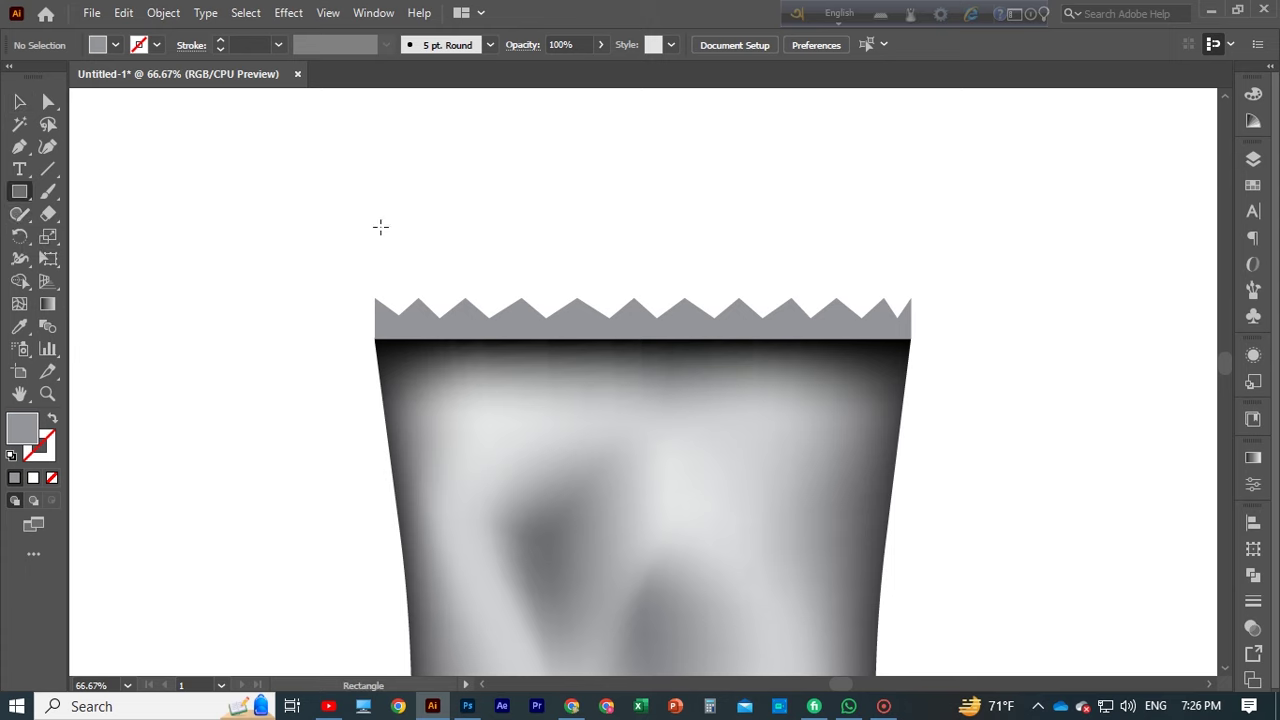
pyautogui.moveTo(375, 217); pyautogui.dragTo(912, 220)
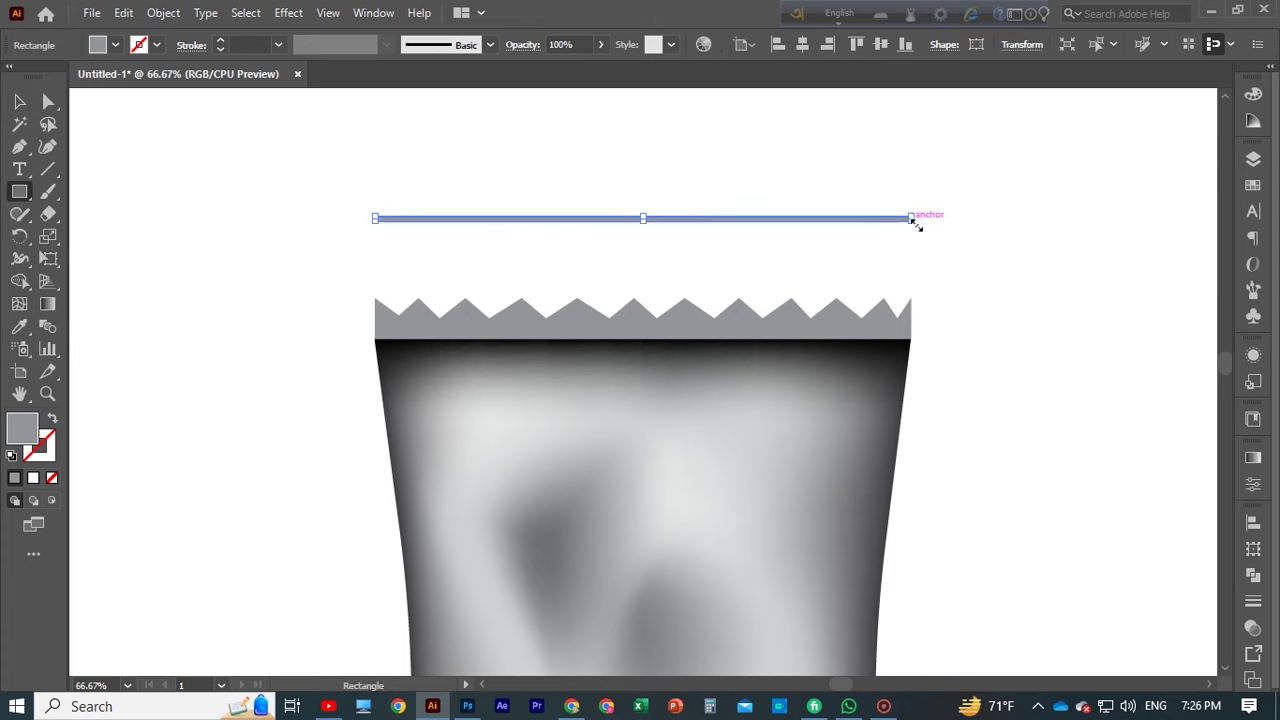
pyautogui.click(115, 45)
pyautogui.click(116, 137)
# Move the grey strip onto the top seal, just below the zigzag edge
pyautogui.press('Escape')
pyautogui.press('v')
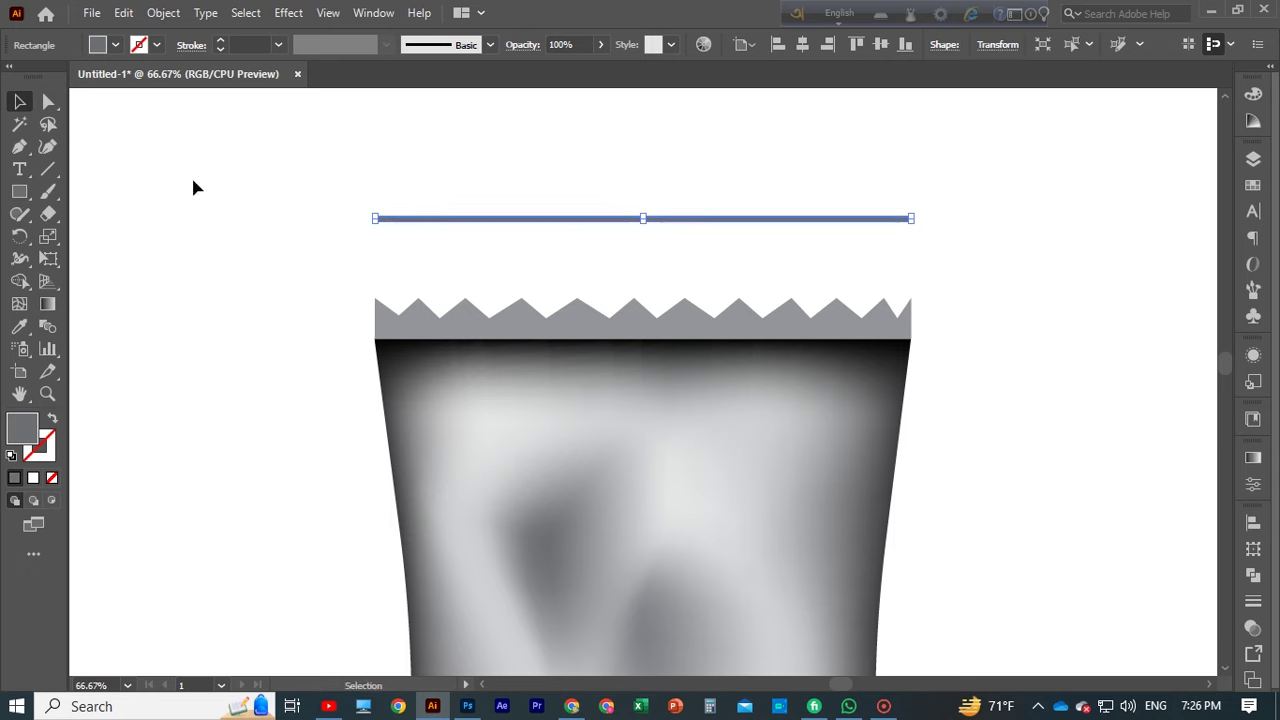
pyautogui.moveTo(763, 220); pyautogui.dragTo(760, 342)
pyautogui.click(1069, 341)
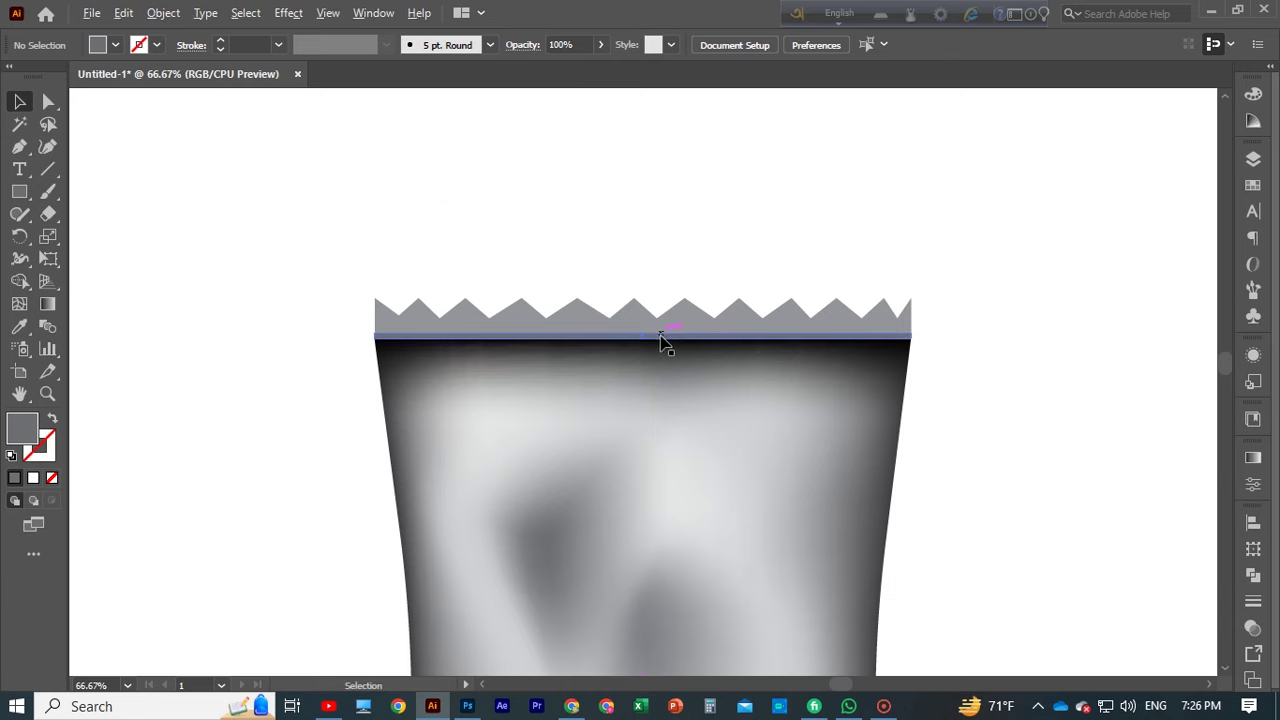
pyautogui.moveTo(661, 336); pyautogui.dragTo(660, 329)
pyautogui.click(1088, 339)
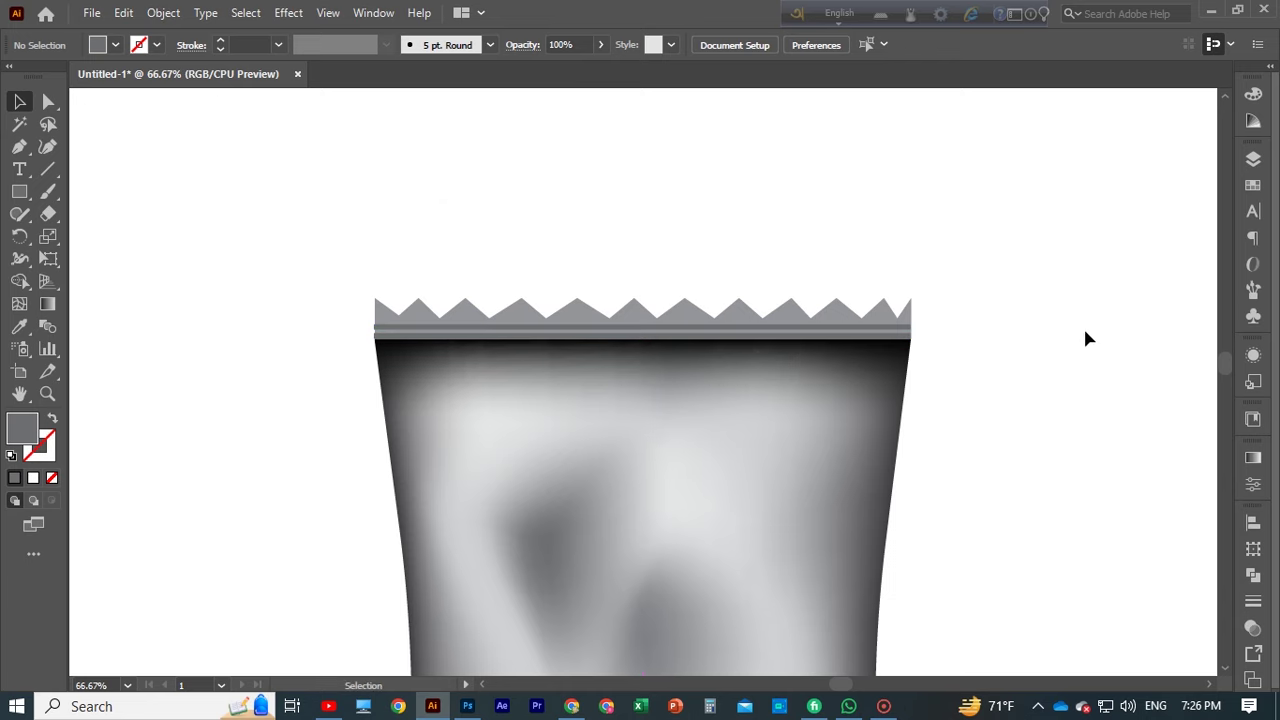
pyautogui.moveTo(671, 334); pyautogui.dragTo(757, 345)
pyautogui.click(1053, 340)
pyautogui.hotkey('ctrl', '-')
pyautogui.hotkey('ctrl', '-')
pyautogui.hotkey('ctrl', '-')
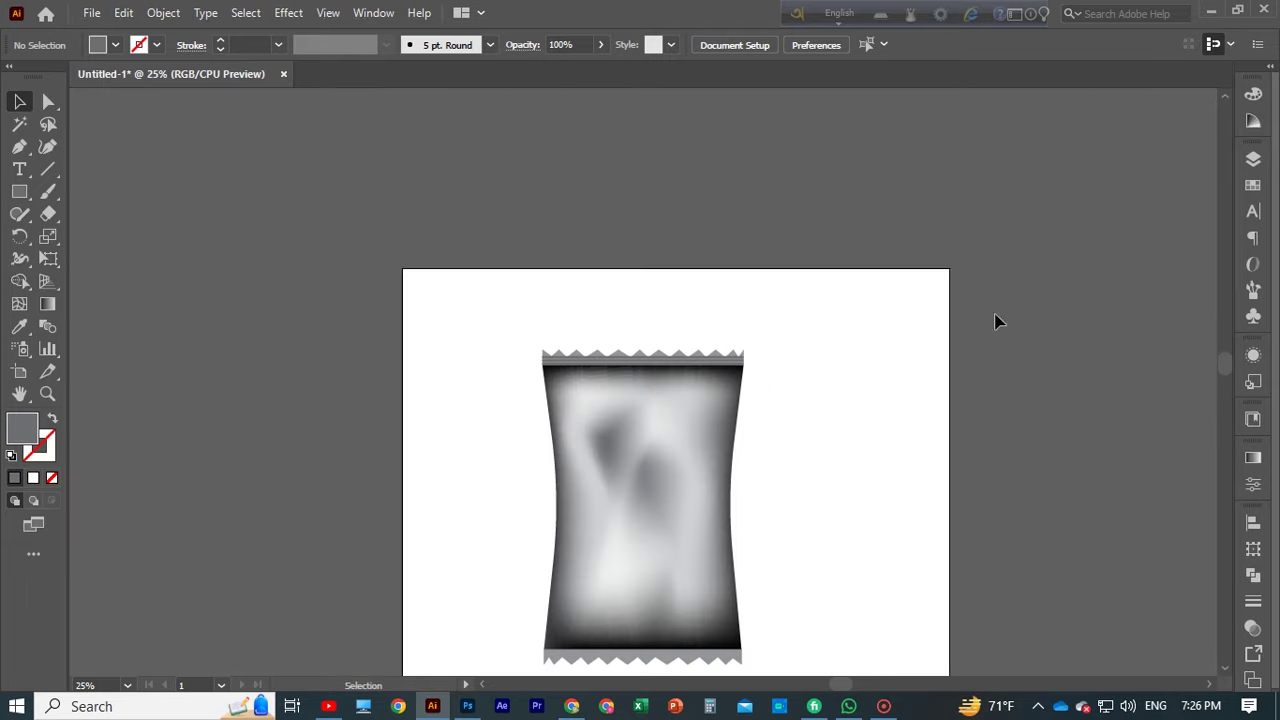
# Group the grey stripes on the top seal
pyautogui.hotkey('ctrl', '+')
pyautogui.hotkey('ctrl', '+')
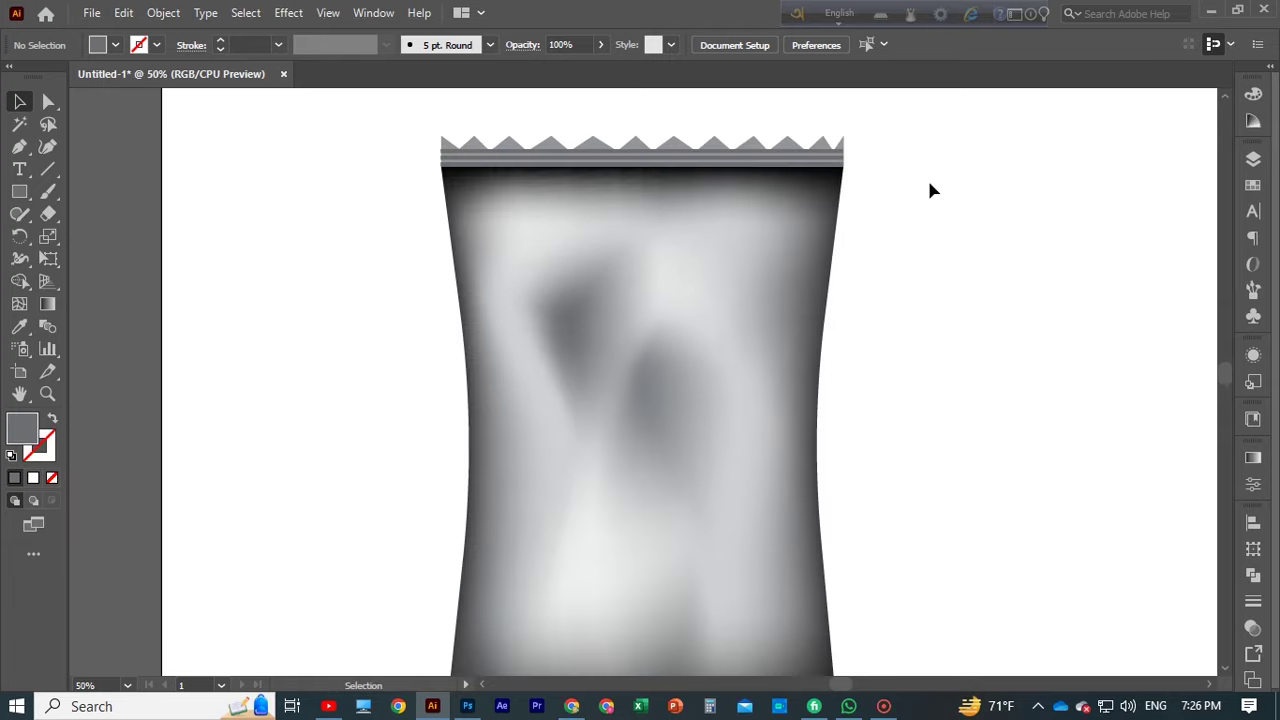
pyautogui.click(750, 158)
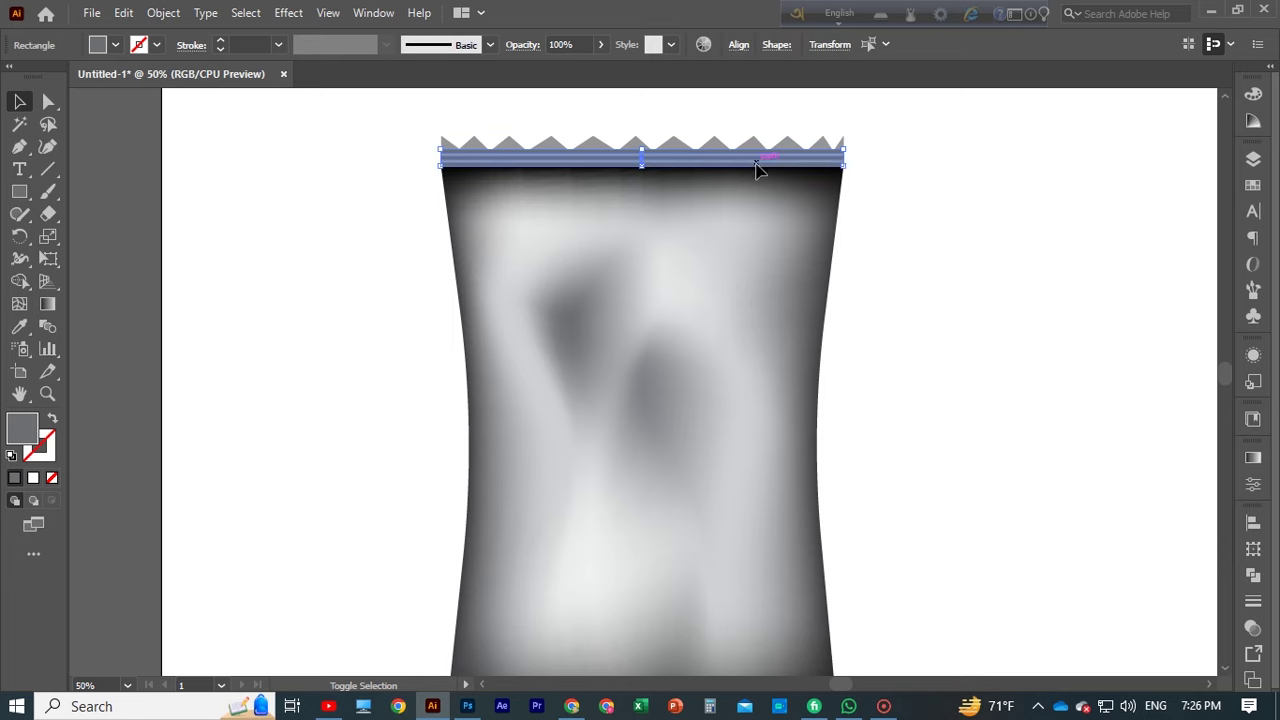
pyautogui.rightClick(757, 168)
pyautogui.click(816, 276)
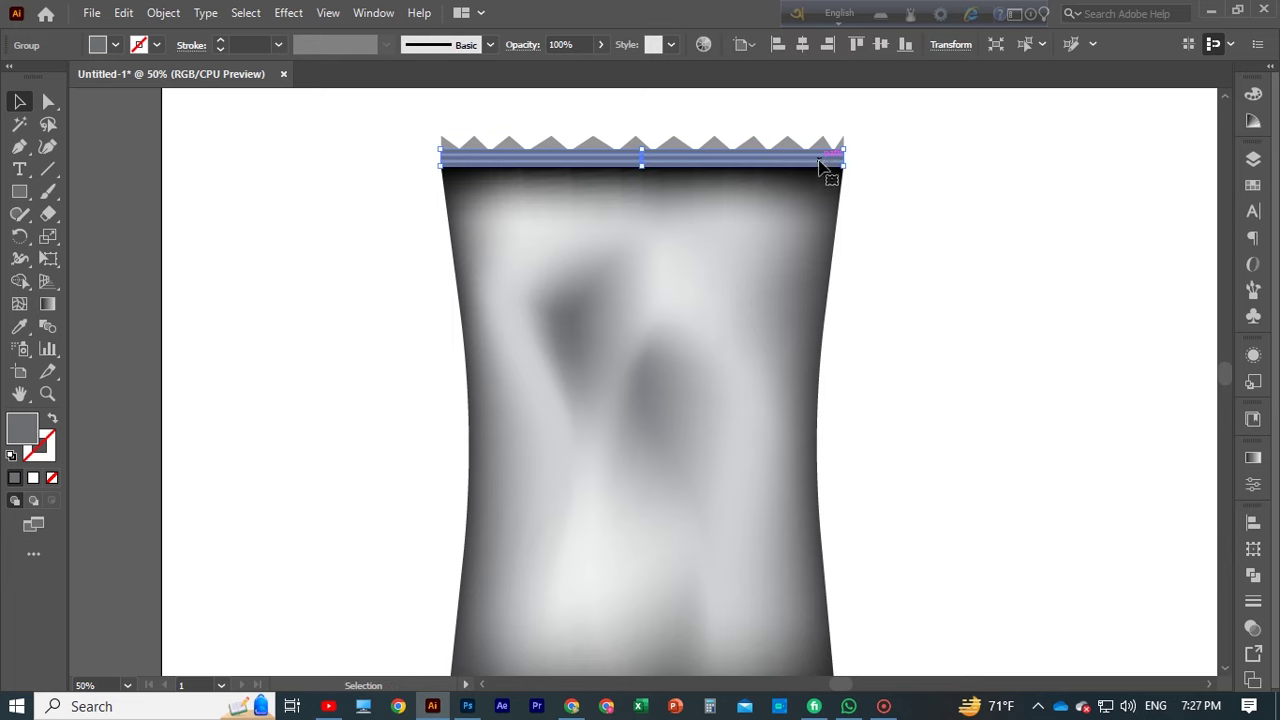
# Copy the stripe group down to the bottom seal and trim its ends to the pouch edges
pyautogui.moveTo(820, 165); pyautogui.dragTo(820, 421)
pyautogui.scroll(-5, 1031, 314)
pyautogui.moveTo(757, 167); pyautogui.dragTo(757, 485)
pyautogui.hotkey('ctrl', '+')
pyautogui.moveTo(1043, 383); pyautogui.dragTo(1037, 383)
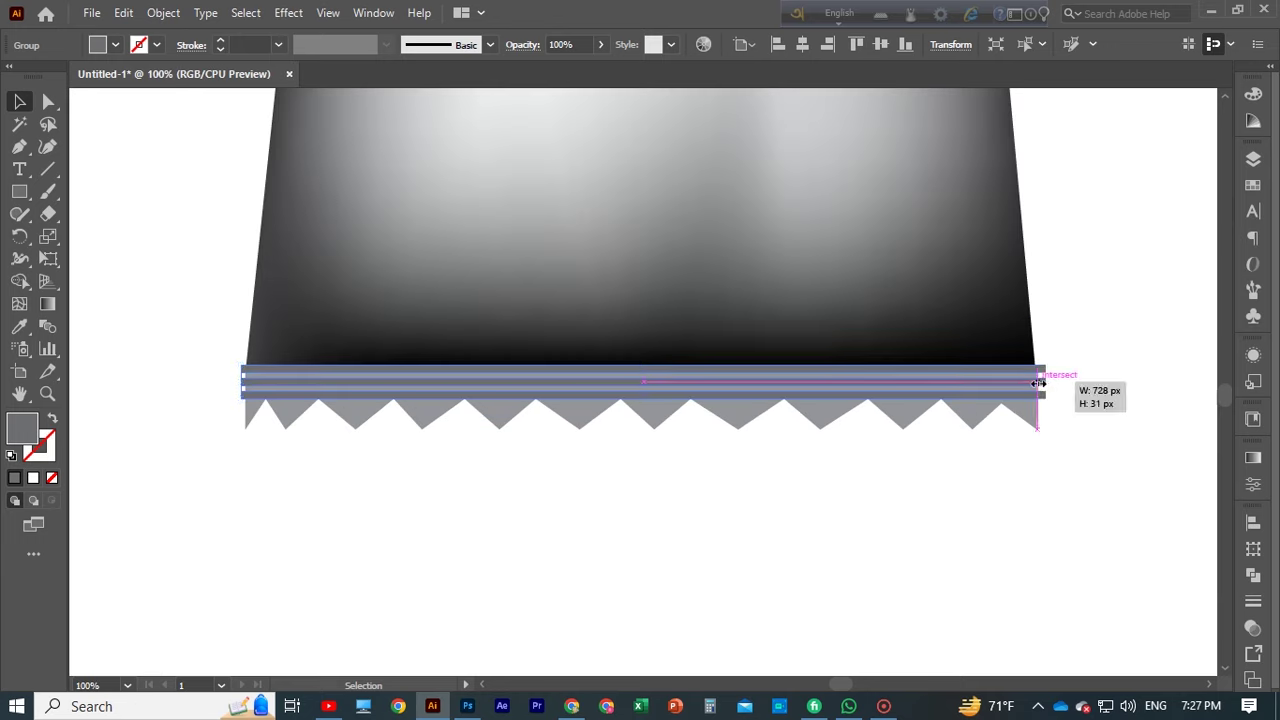
pyautogui.moveTo(241, 383); pyautogui.dragTo(243, 383)
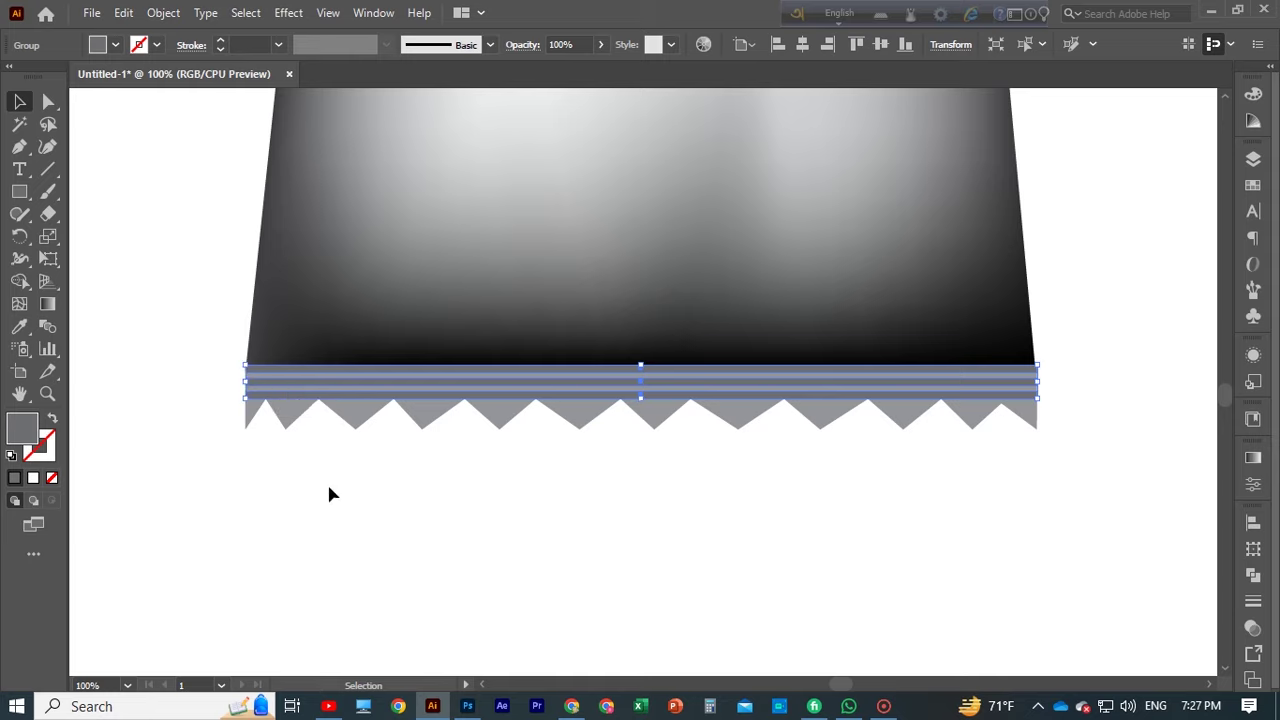
pyautogui.click(339, 527)
# Select all the pouch artwork, scale it up and recentre it on the artboard
pyautogui.hotkey('ctrl', '-')
pyautogui.hotkey('ctrl', '-')
pyautogui.hotkey('ctrl', '-')
pyautogui.hotkey('ctrl', '-')
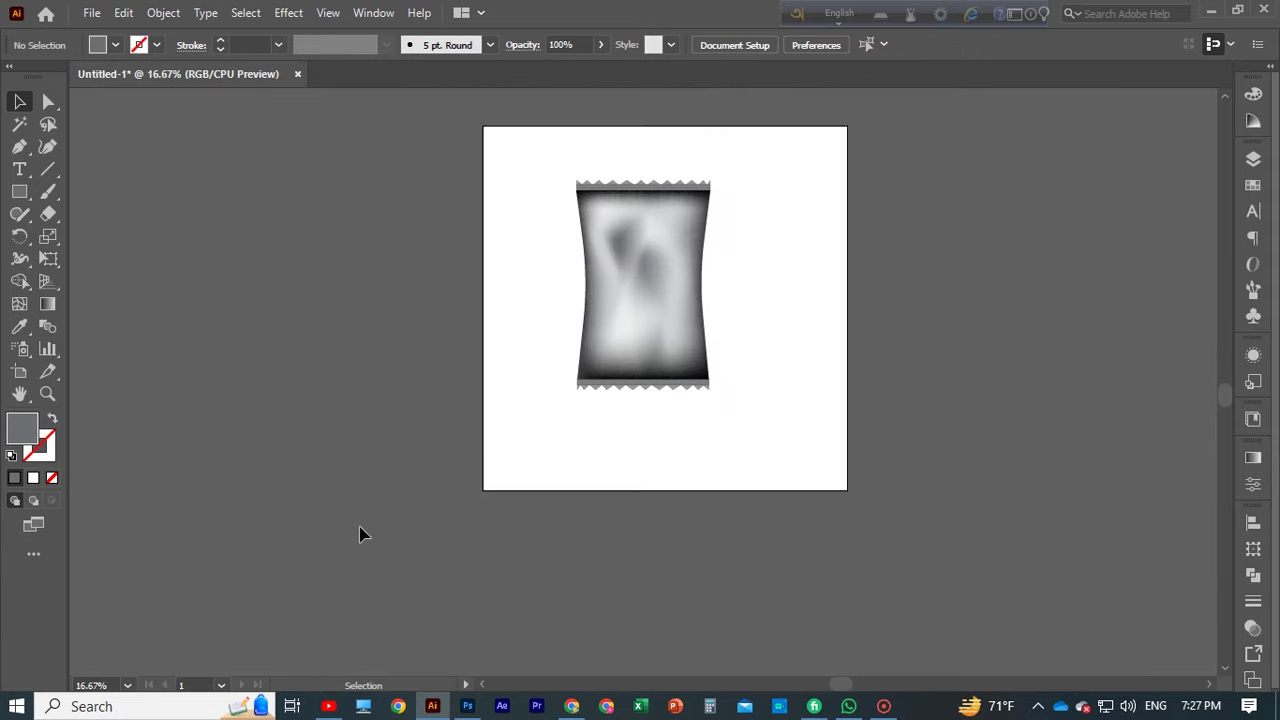
pyautogui.scroll(1, 744, 381)
pyautogui.hotkey('ctrl', 'a')
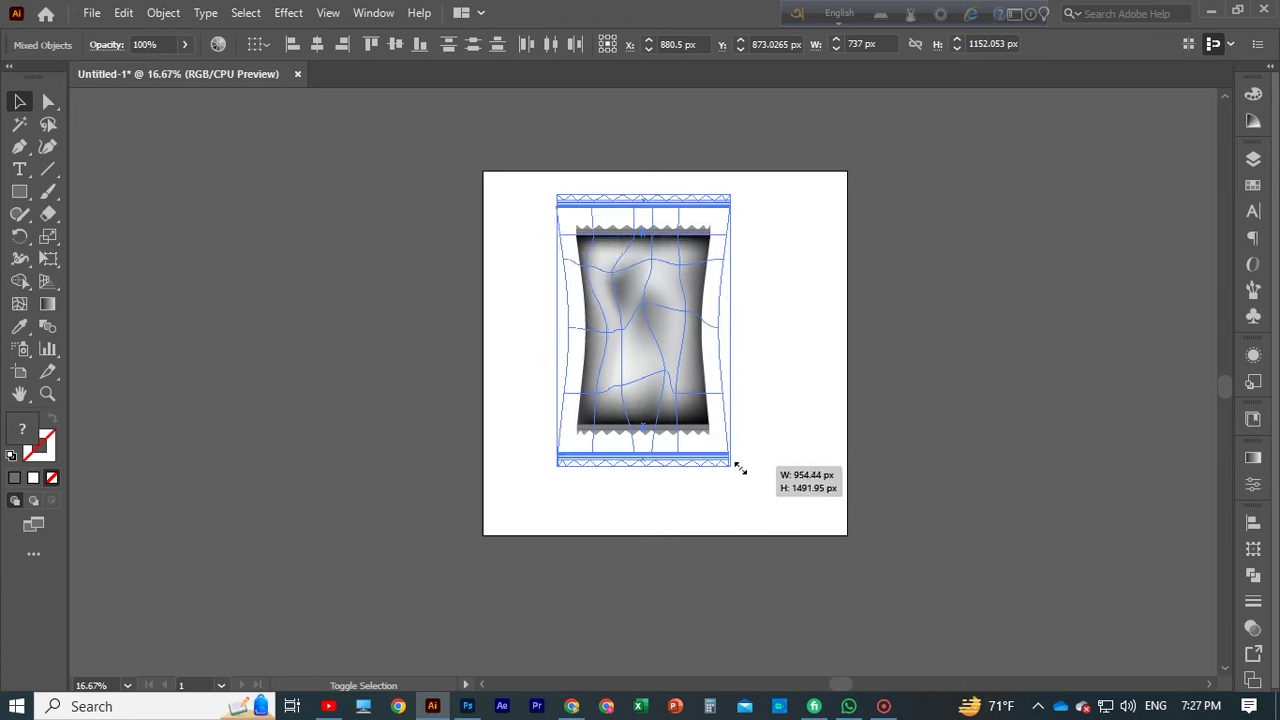
pyautogui.moveTo(714, 440); pyautogui.dragTo(737, 467)
pyautogui.scroll(1, 814, 429)
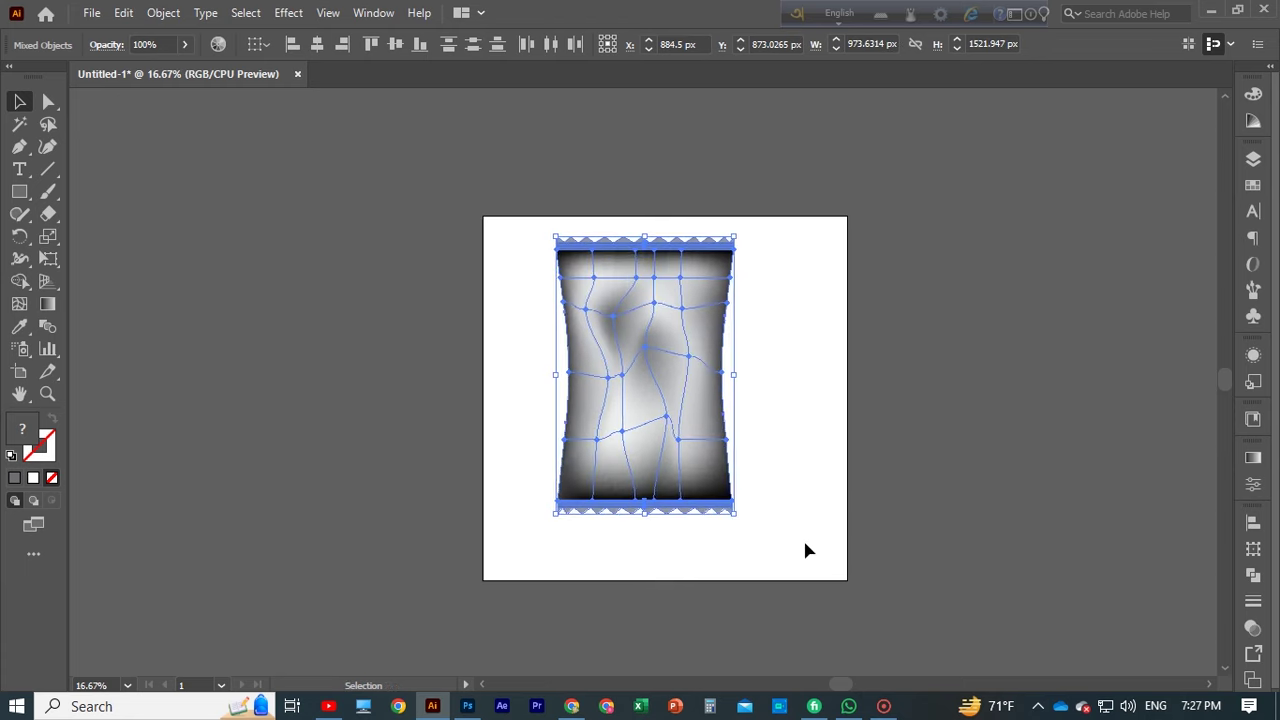
pyautogui.moveTo(651, 410); pyautogui.dragTo(670, 425)
pyautogui.click(1007, 389)
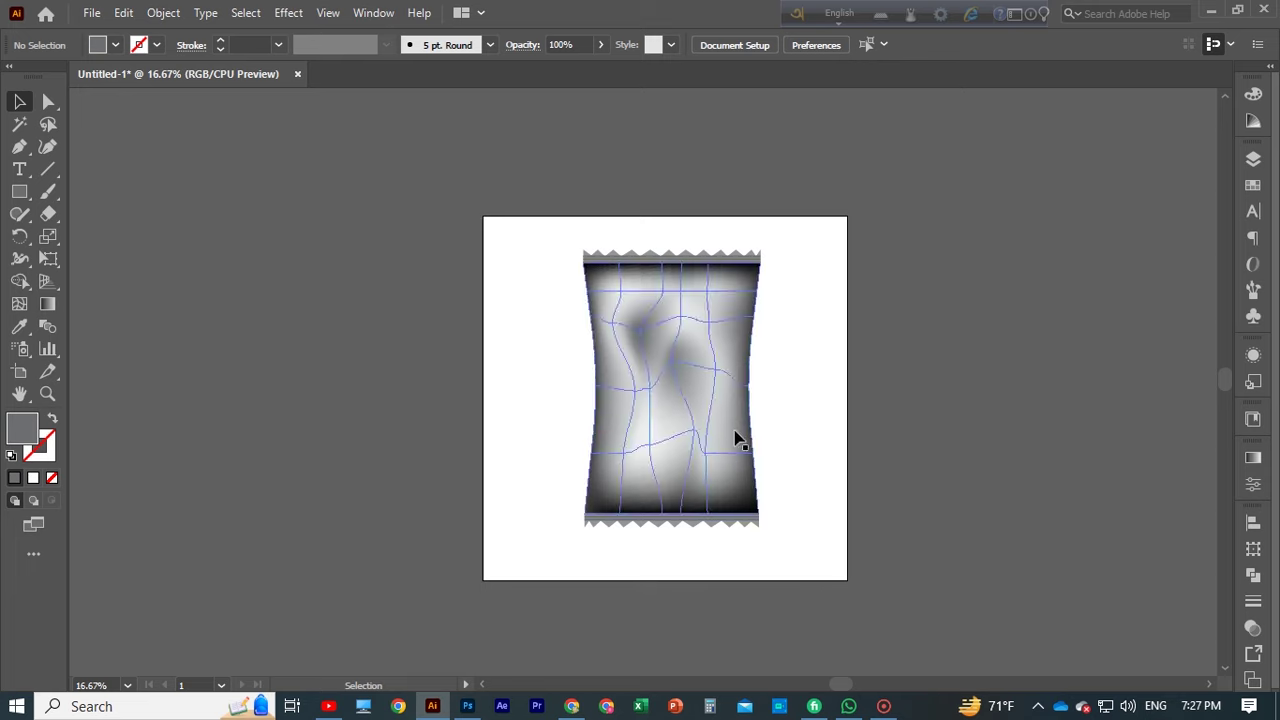
# Save the document as 'chips mocup.ai' with the default Illustrator options
pyautogui.click(92, 13)
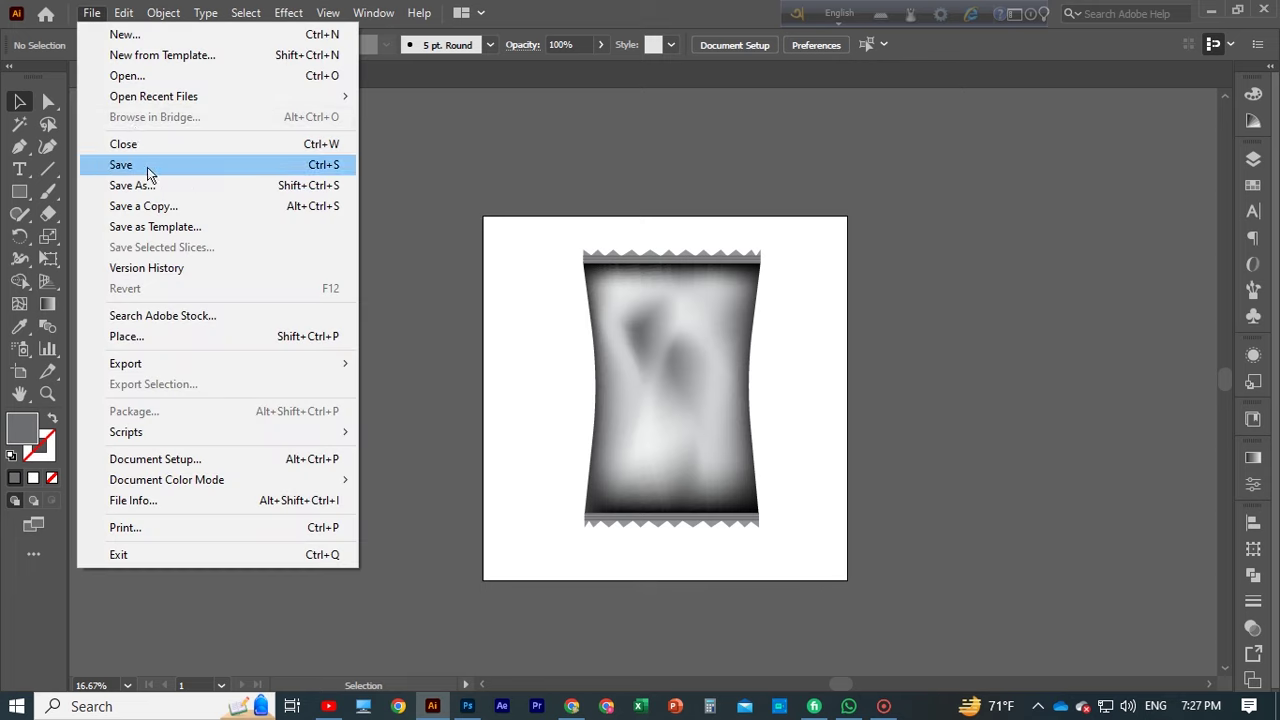
pyautogui.click(150, 165)
pyautogui.write('chi')
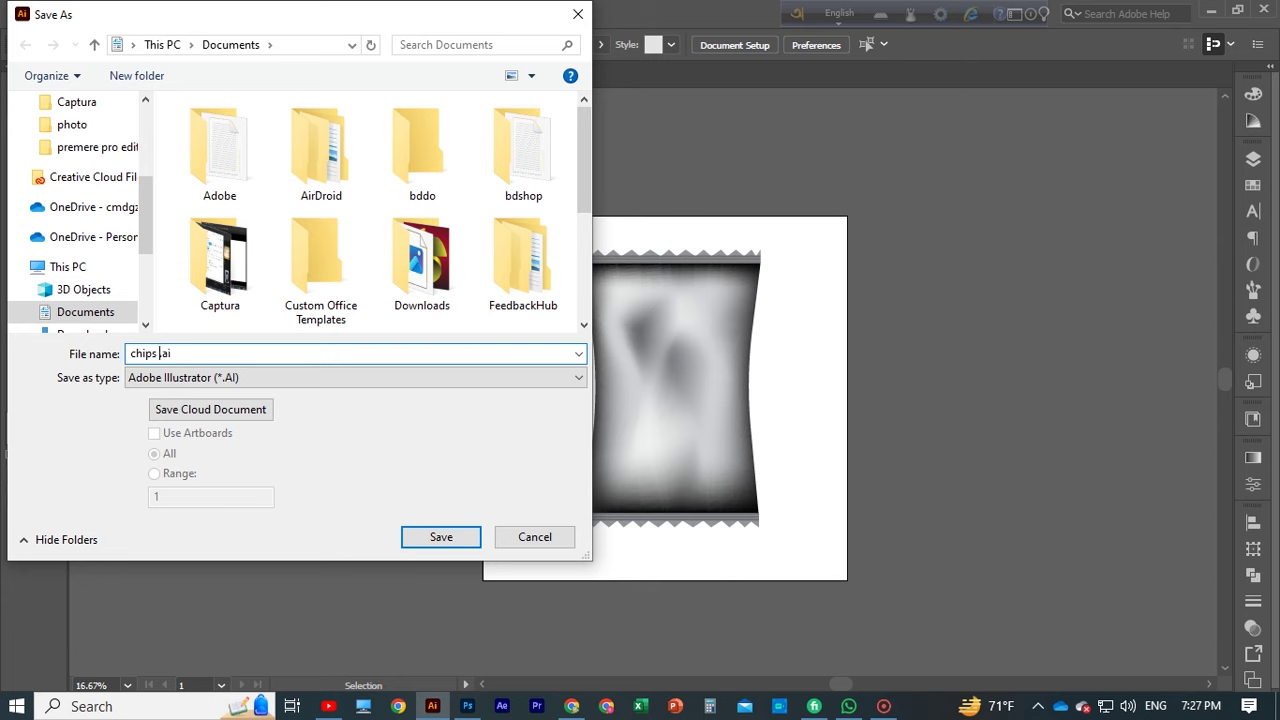
pyautogui.write('p')
pyautogui.click(468, 540)
pyautogui.click(682, 594)
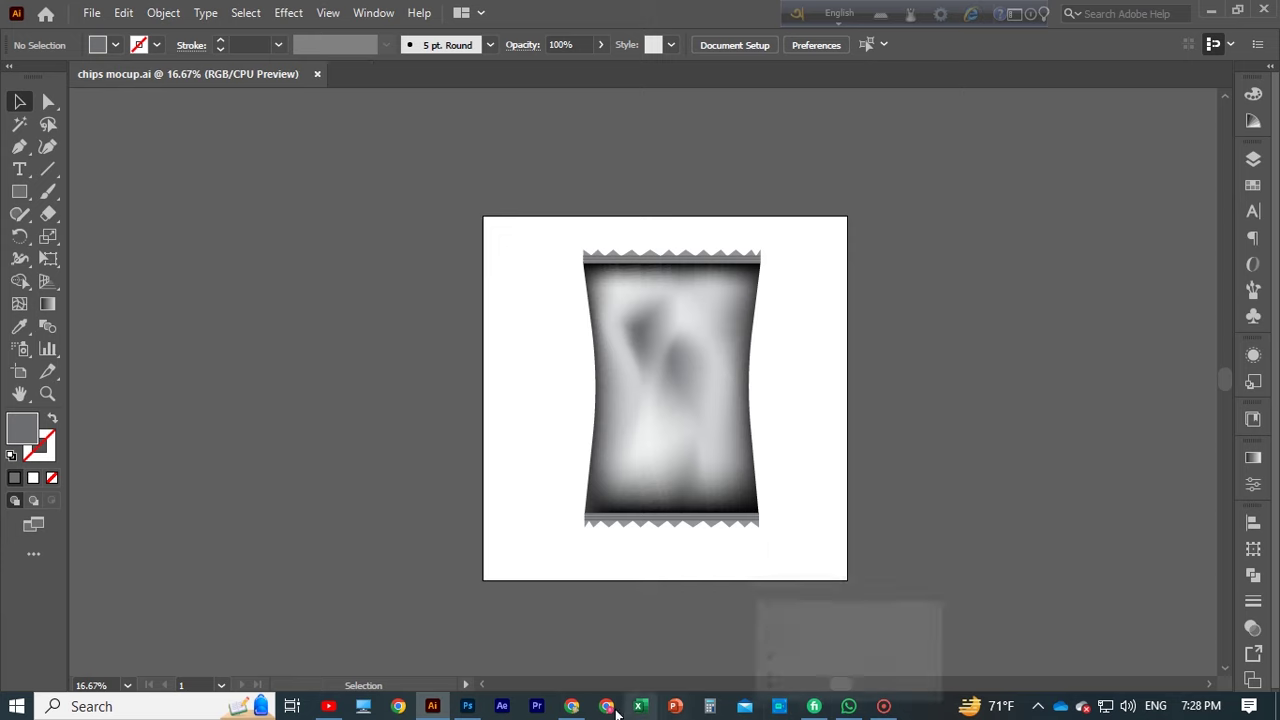
pyautogui.click(883, 706)
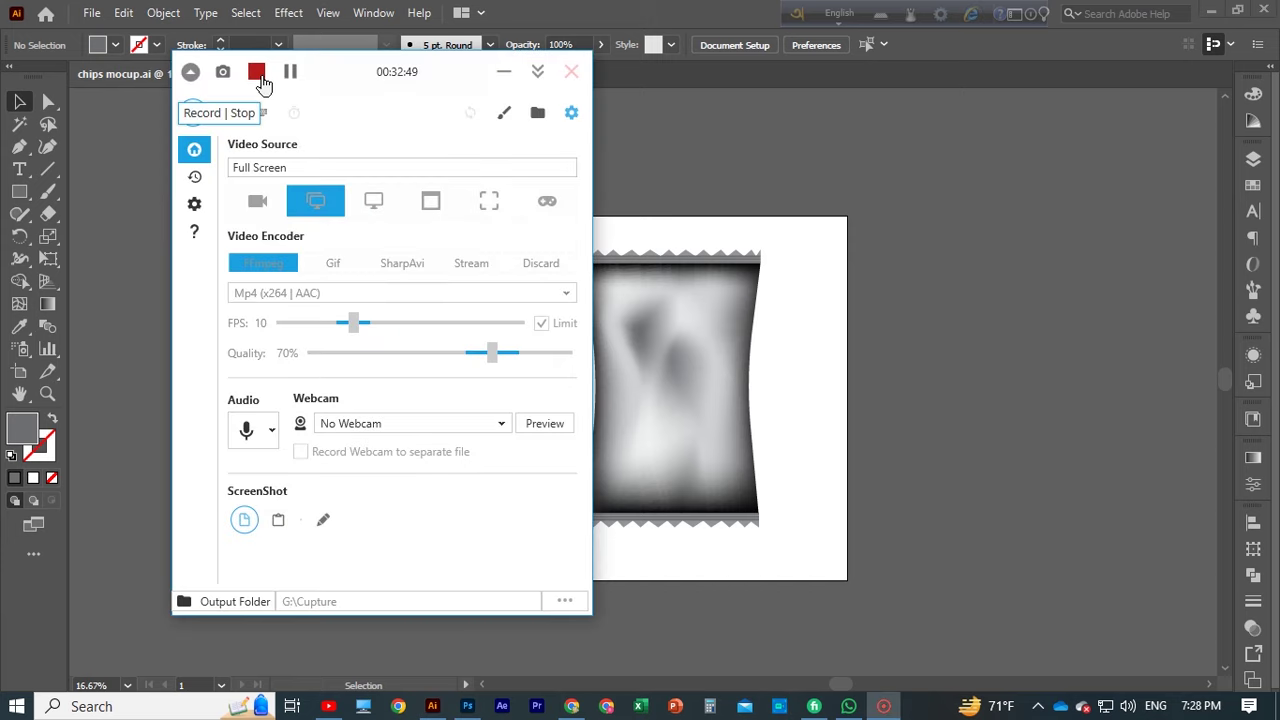
# Stop the Captura recording with its Record | Stop button
pyautogui.click(257, 74)
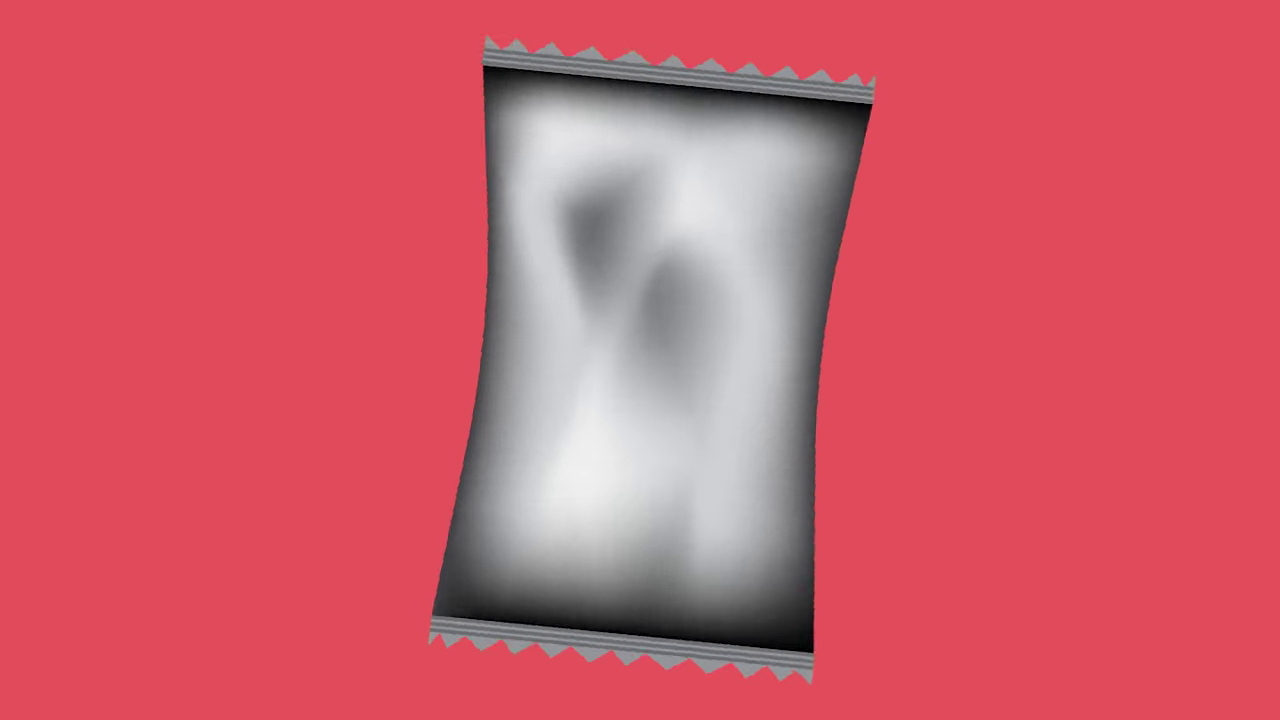